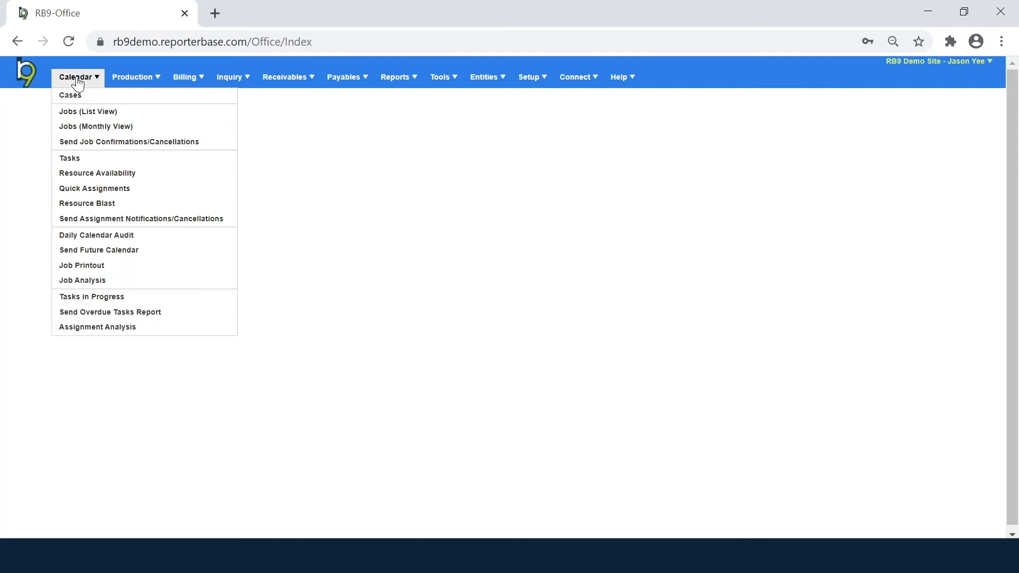
Open both the Jobs list view and the Jobs monthly view, and return to the list view.
{"action": "left_click", "coordinate": [169, 113]}
{"action": "mouse_move", "coordinate": [75, 79]}
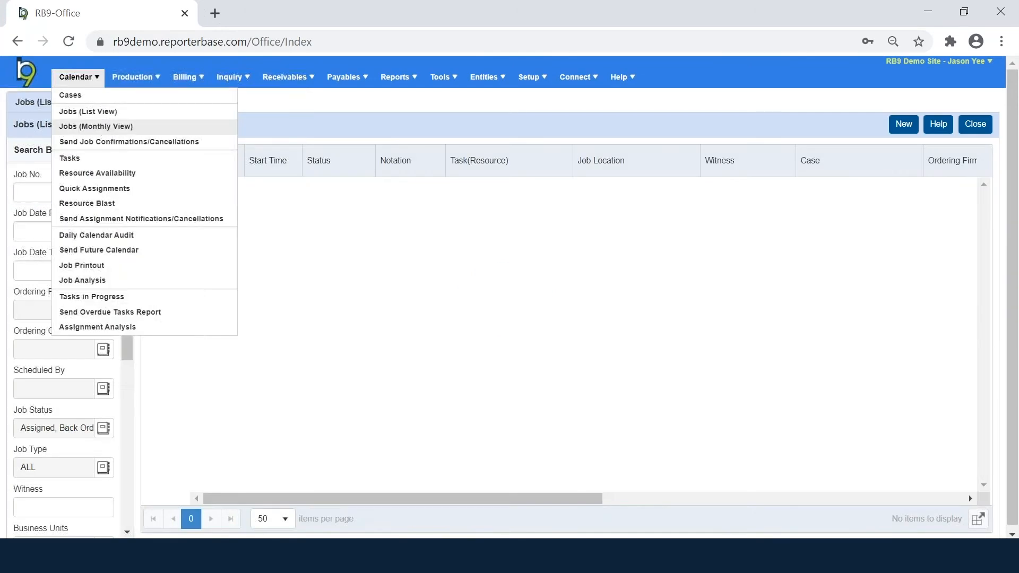
{"action": "left_click", "coordinate": [106, 131]}
{"action": "left_click", "coordinate": [55, 106]}
Search the jobs list for jobs dated from 8/1/2020.
{"action": "left_click", "coordinate": [104, 233]}
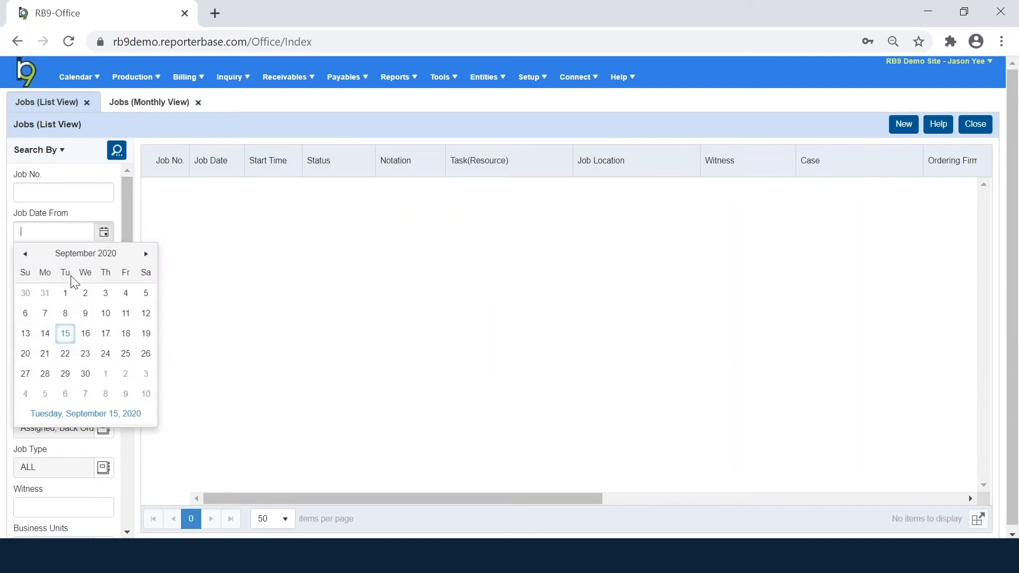
{"action": "left_click", "coordinate": [25, 254]}
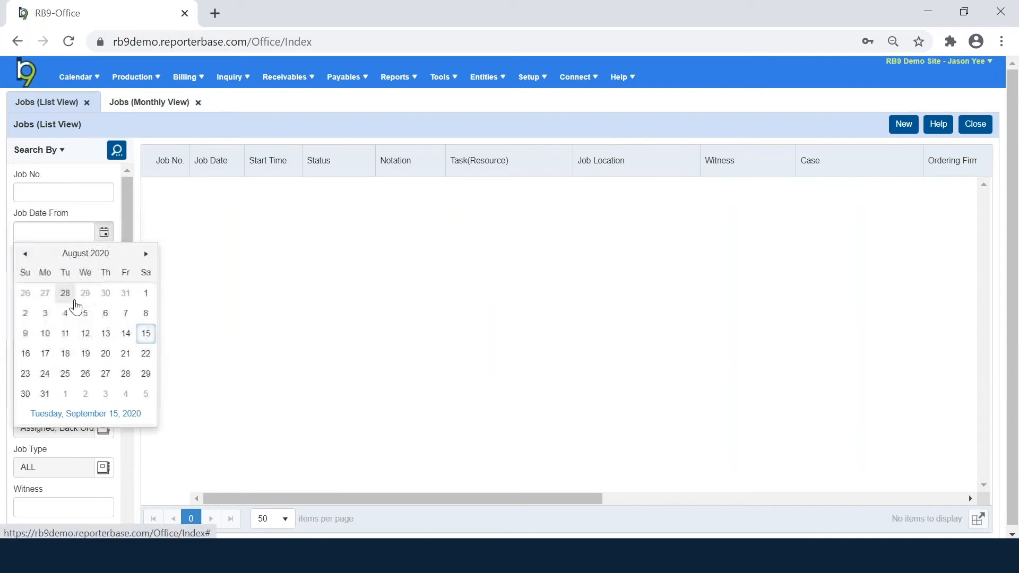
{"action": "left_click", "coordinate": [141, 302]}
{"action": "left_click", "coordinate": [117, 150]}
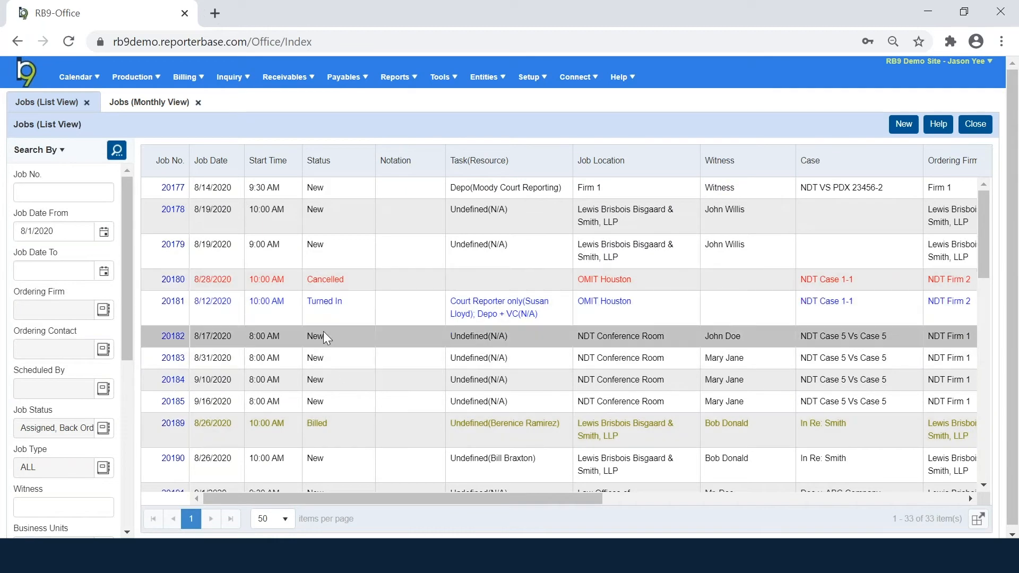
In the September 2020 monthly view, review the full list of jobs for 9/16/2020 and close it.
{"action": "left_click", "coordinate": [158, 105]}
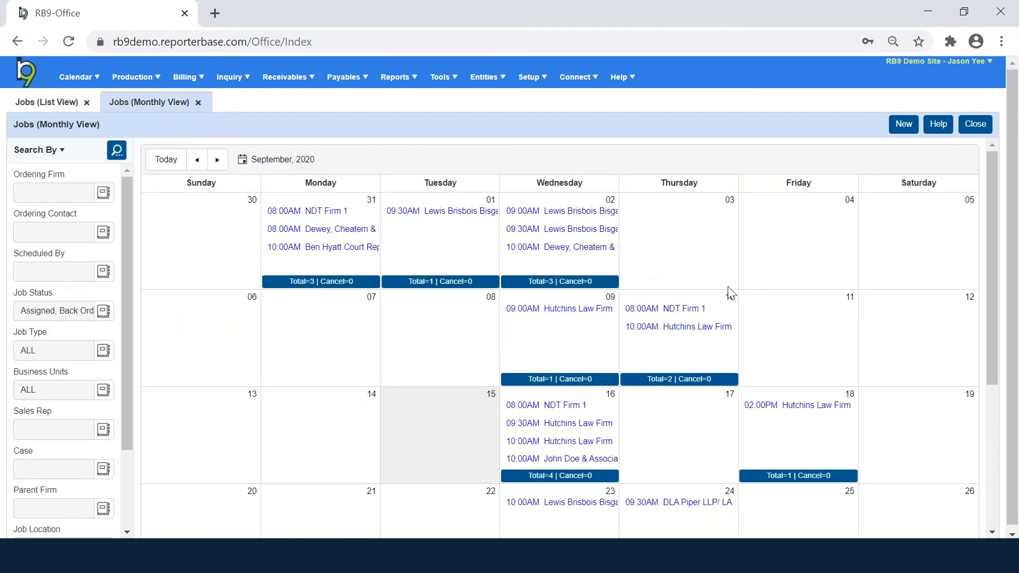
{"action": "mouse_move", "coordinate": [690, 326]}
{"action": "mouse_move", "coordinate": [561, 411]}
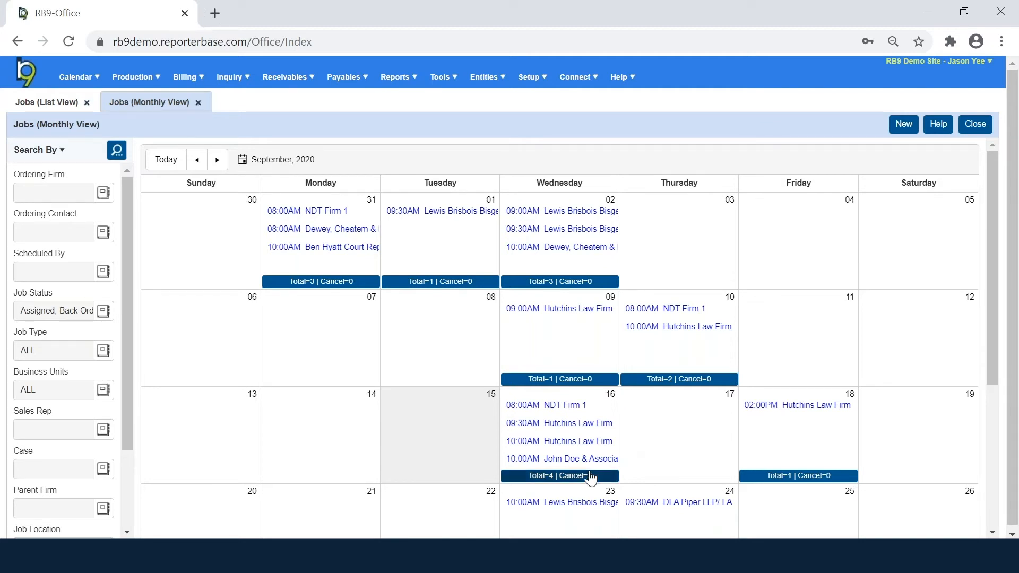
{"action": "left_click", "coordinate": [552, 476]}
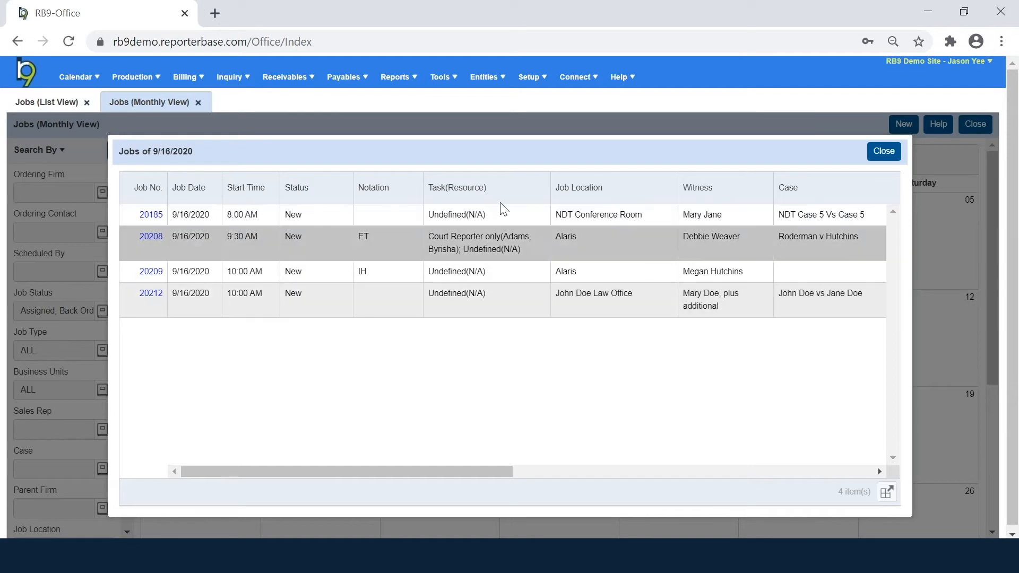
{"action": "left_click", "coordinate": [883, 152]}
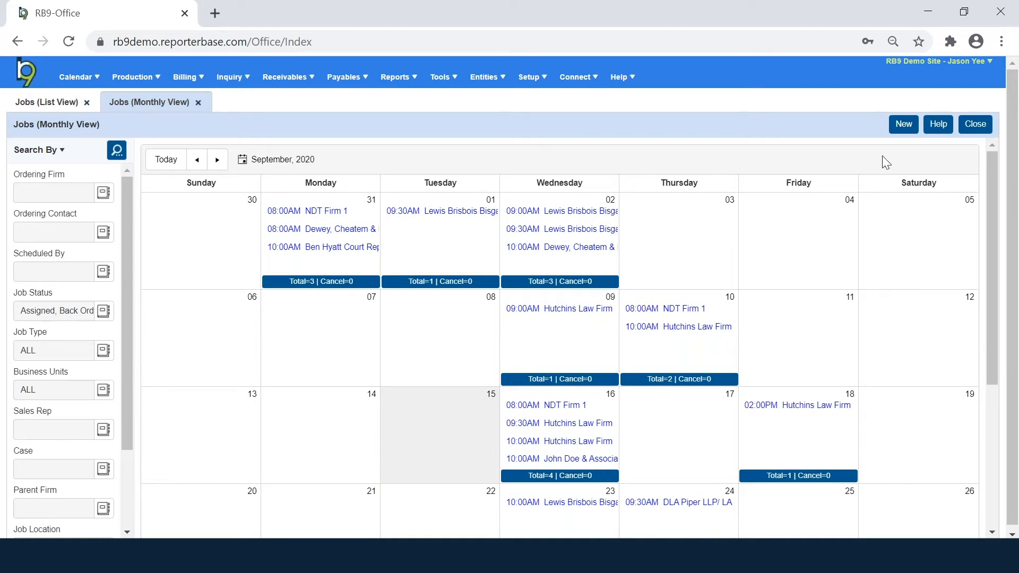
Review the jobs list columns, and open the Rearrange Grid Columns system preference for Jobs (List View).
{"action": "left_click", "coordinate": [40, 102]}
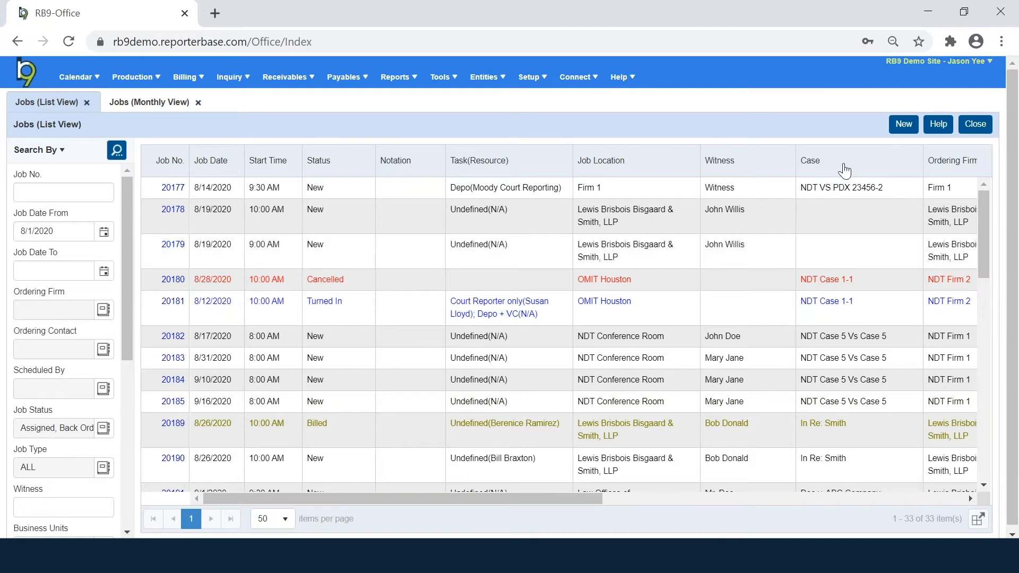
{"action": "left_click_drag", "start_coordinate": [935, 166], "coordinate": [661, 160]}
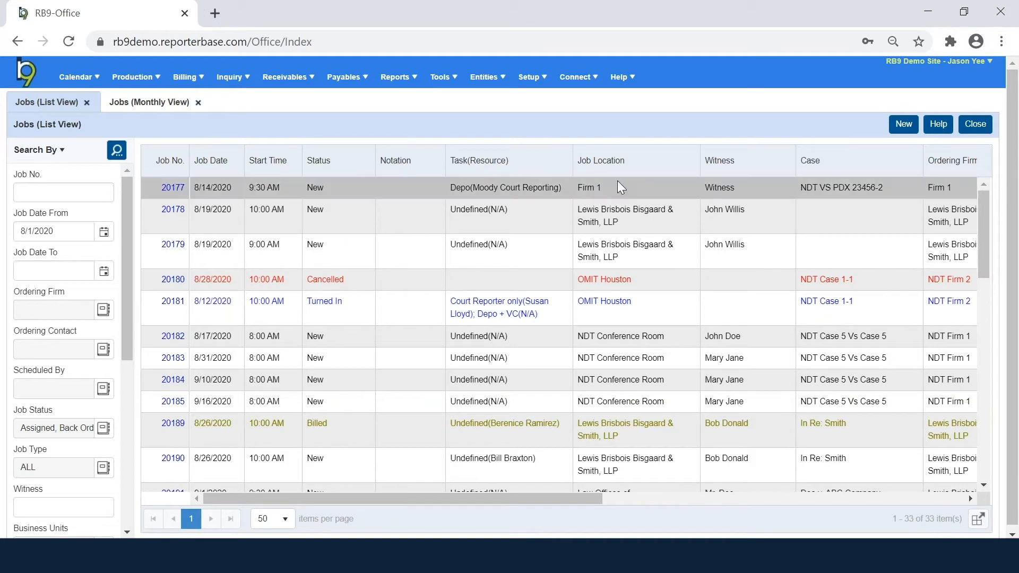
{"action": "left_click", "coordinate": [544, 79]}
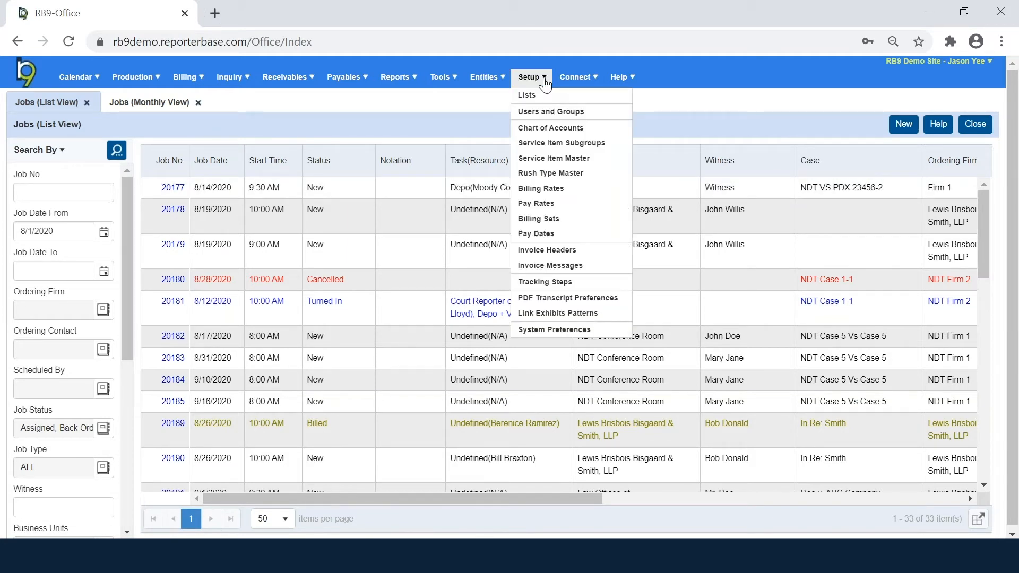
{"action": "left_click", "coordinate": [527, 331]}
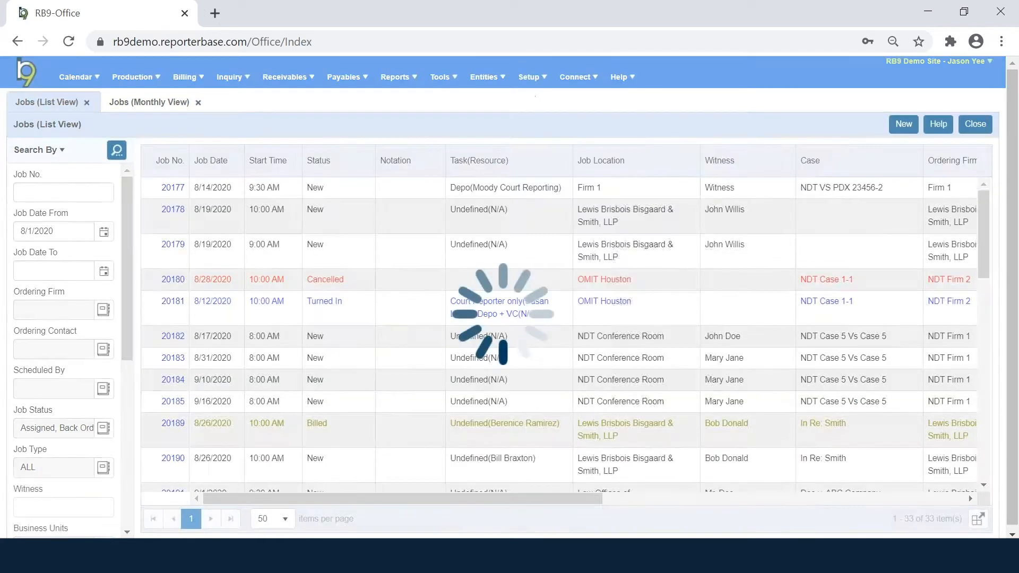
{"action": "left_click", "coordinate": [54, 158]}
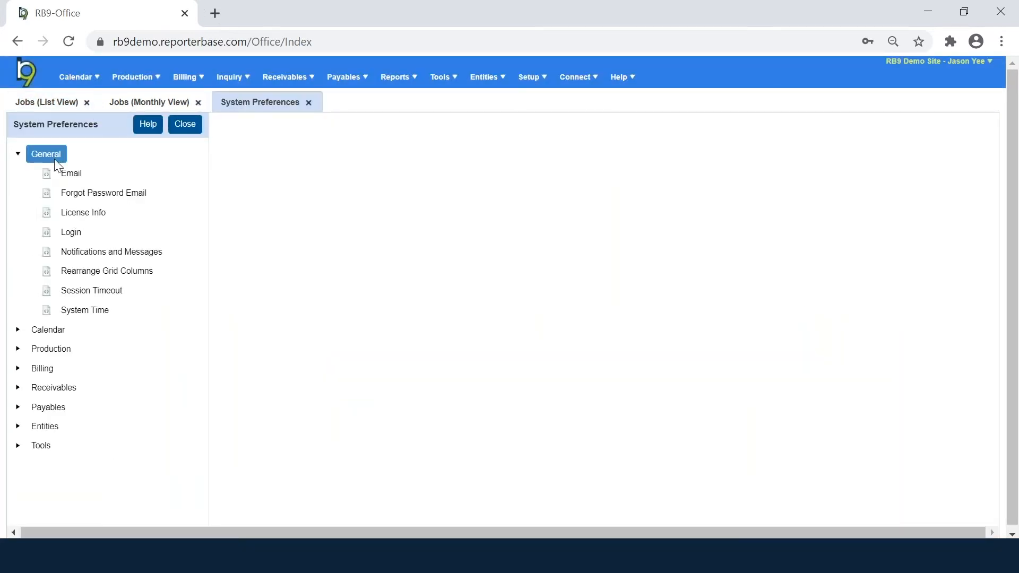
{"action": "left_click", "coordinate": [85, 272]}
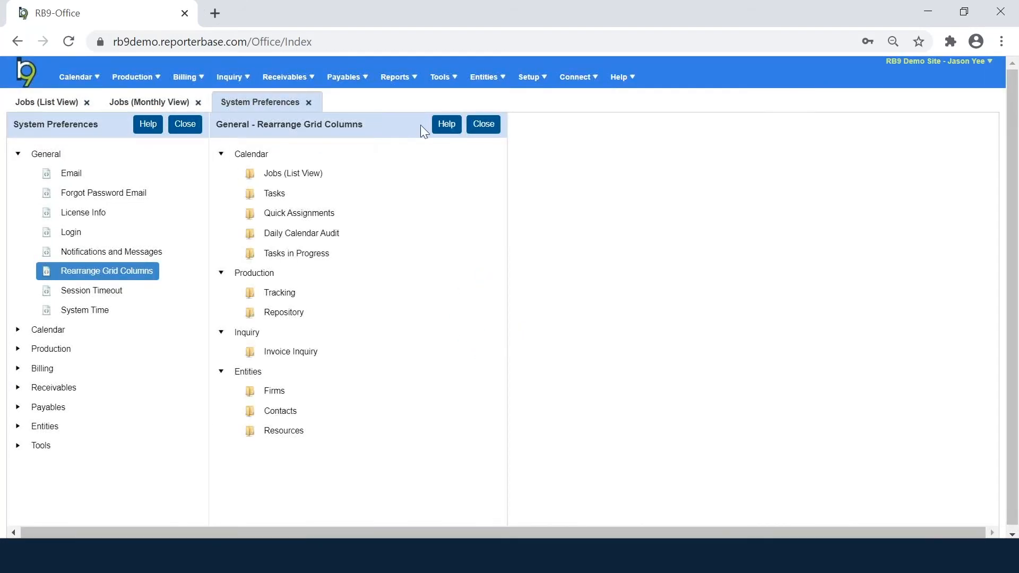
{"action": "left_click", "coordinate": [305, 179]}
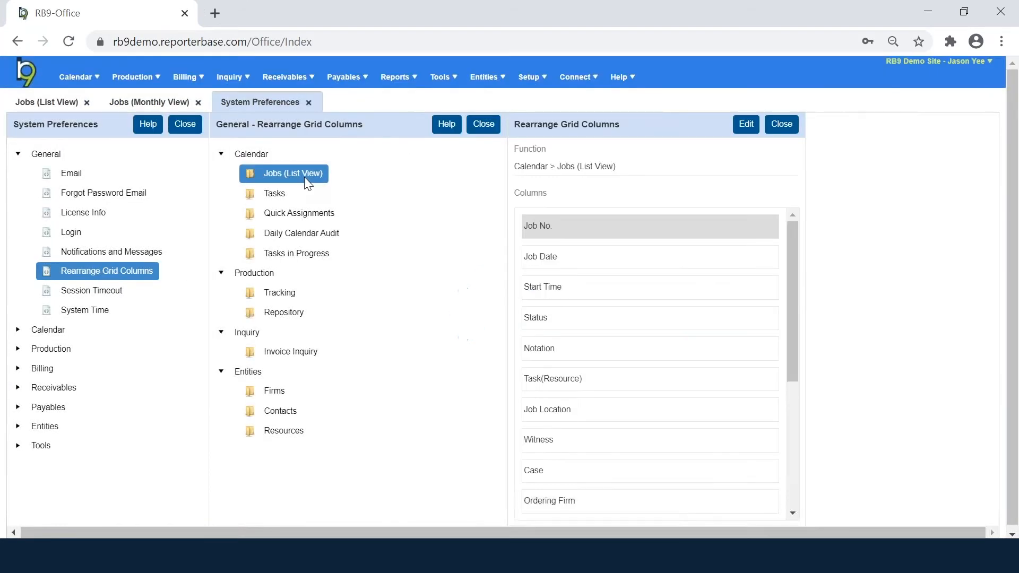
Move the Notation column further down the Jobs (List View) column order, below End Time, save it and close System Preferences.
{"action": "left_click", "coordinate": [745, 126]}
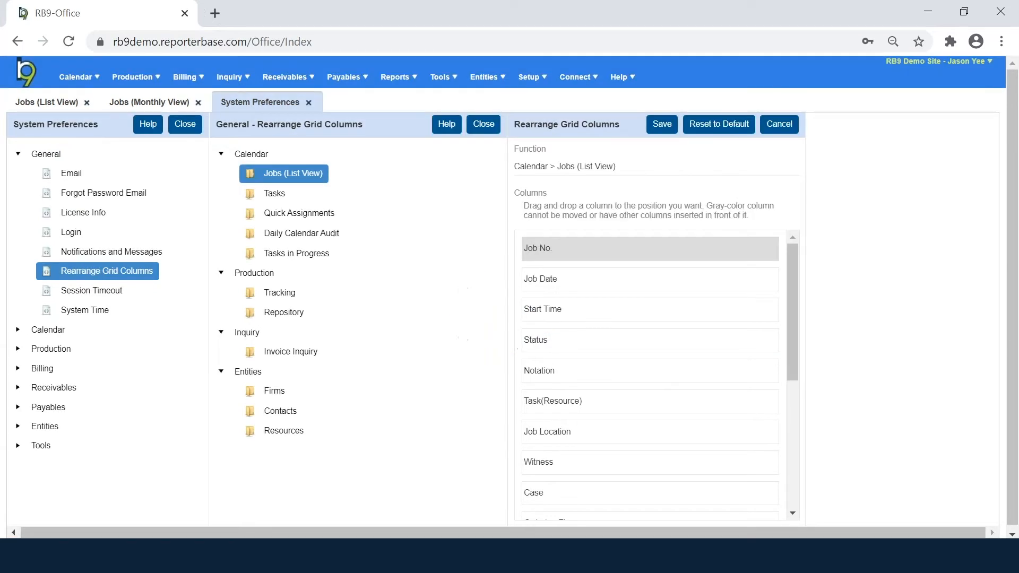
{"action": "left_click_drag", "start_coordinate": [589, 376], "coordinate": [594, 467]}
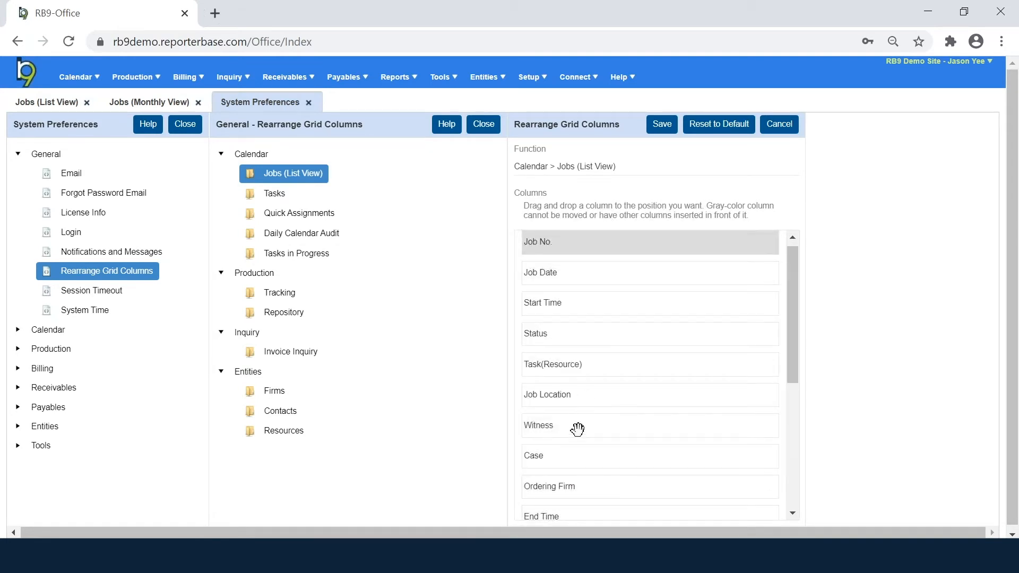
{"action": "left_click", "coordinate": [654, 128]}
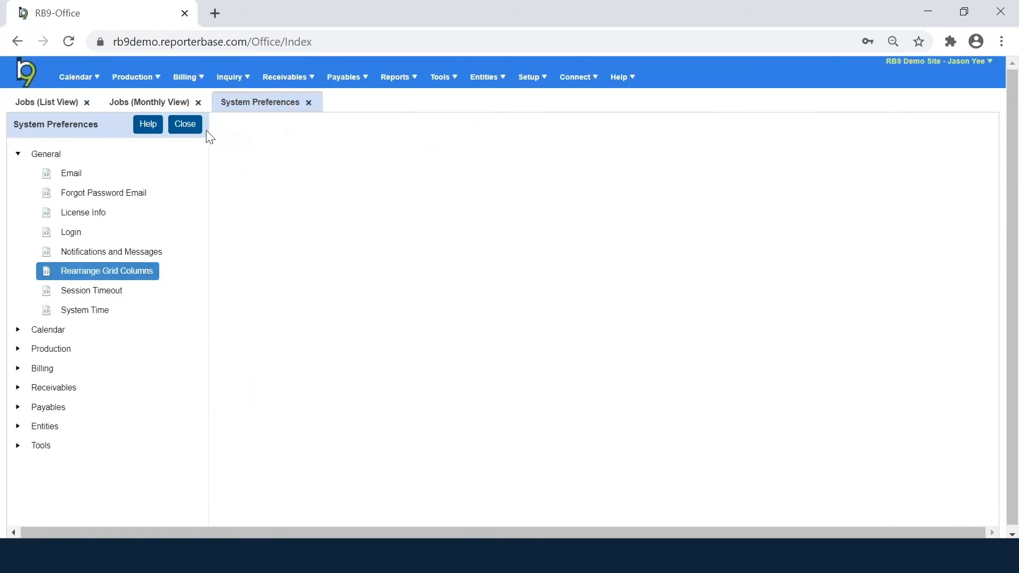
{"action": "left_click", "coordinate": [187, 127]}
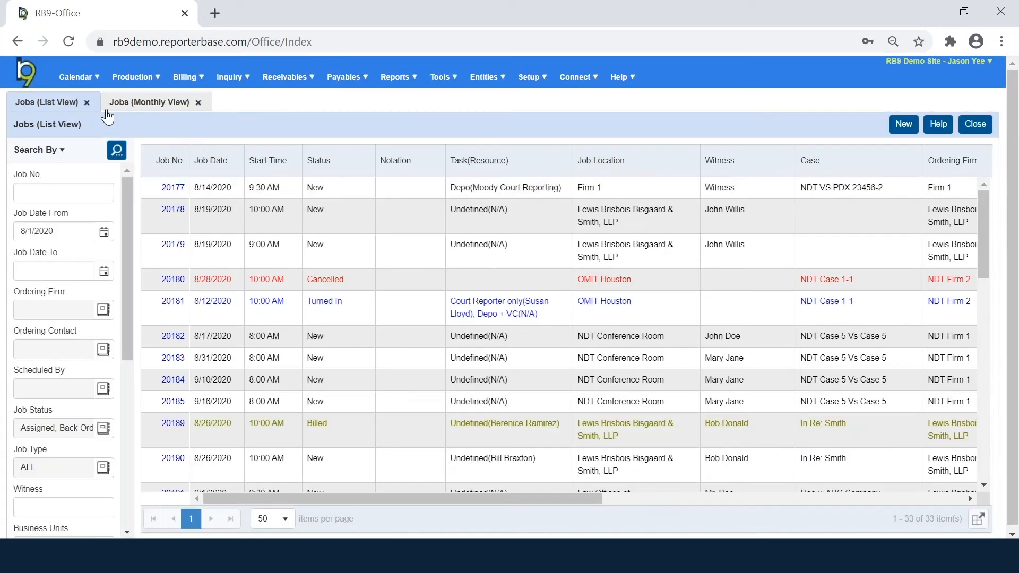
Close and reopen the Jobs list view, and search for jobs from 8/1/2020 to check the new column order.
{"action": "left_click", "coordinate": [87, 102]}
{"action": "mouse_move", "coordinate": [88, 87]}
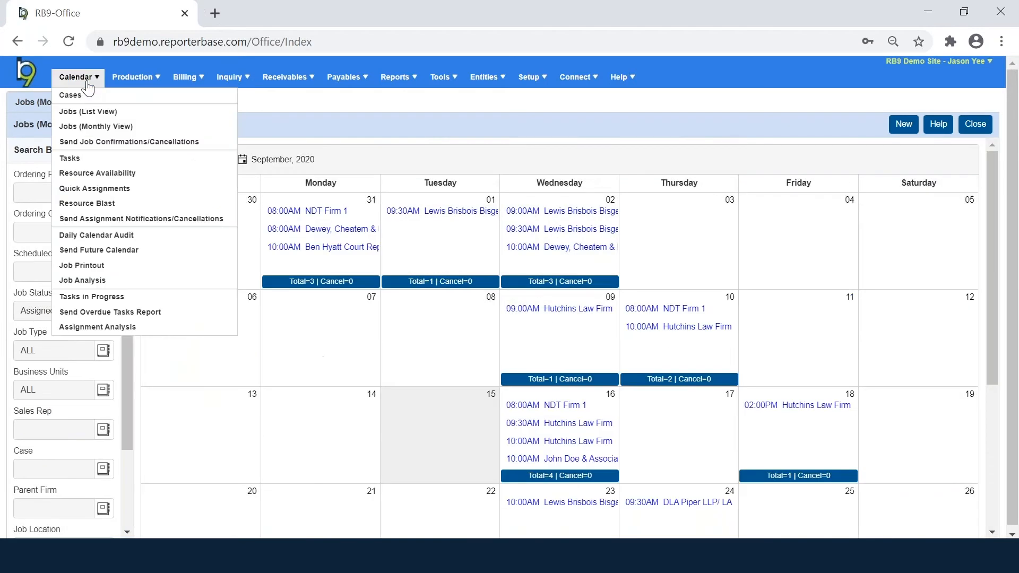
{"action": "left_click", "coordinate": [88, 112]}
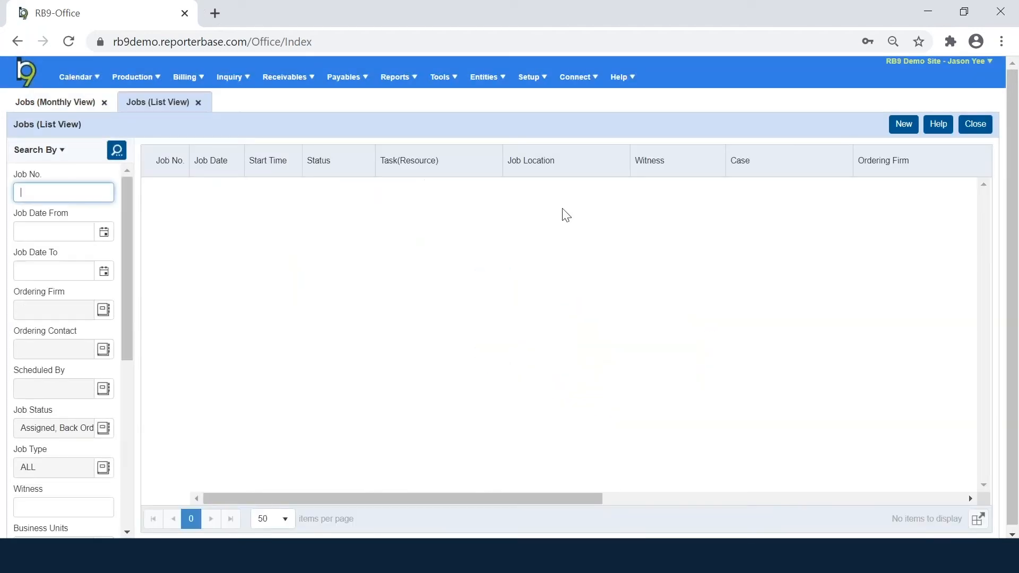
{"action": "left_click_drag", "start_coordinate": [566, 498], "coordinate": [534, 498]}
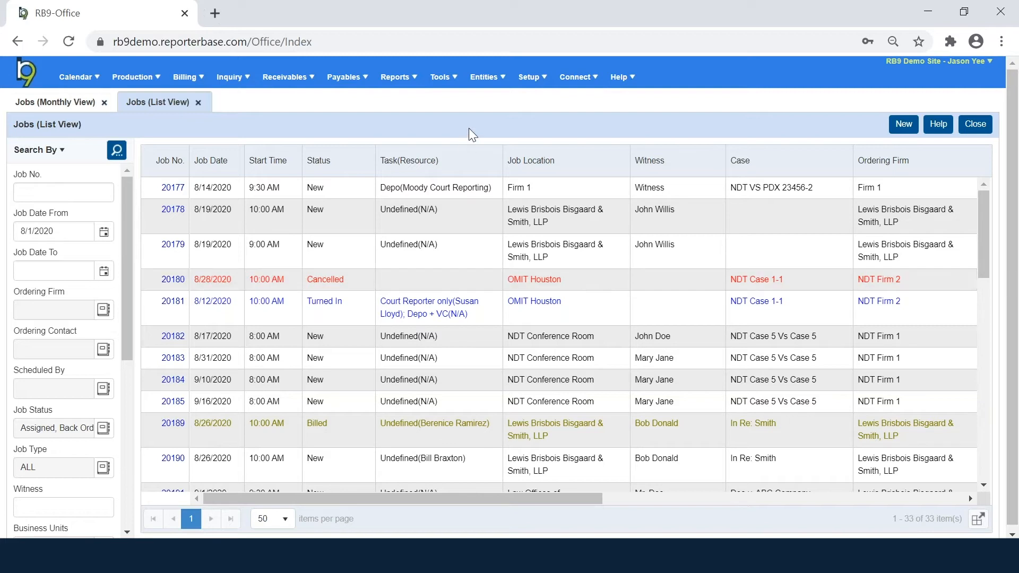
Consult the help page on viewing job calendars from the Jobs monthly view, and close it.
{"action": "left_click", "coordinate": [80, 106]}
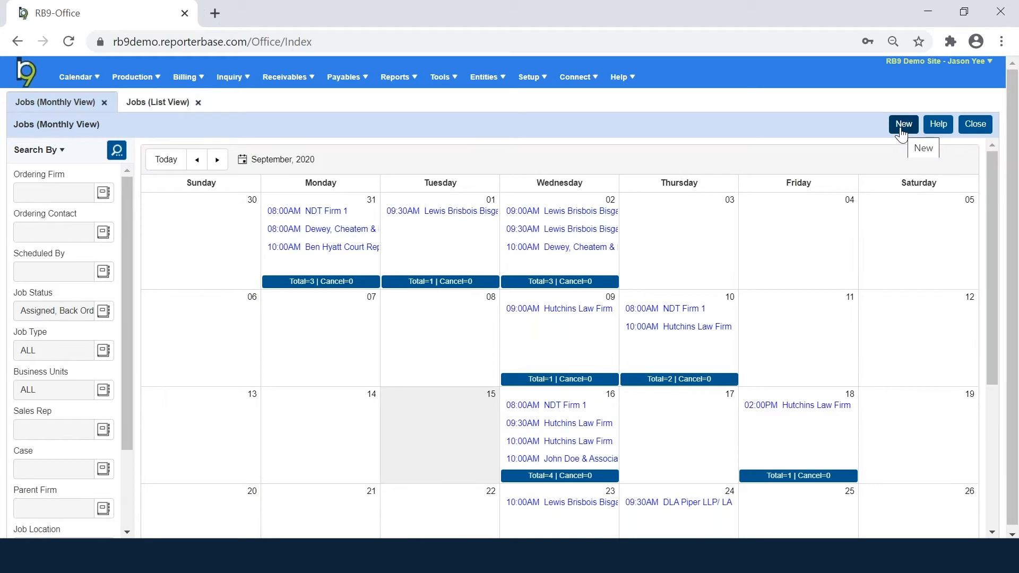
{"action": "left_click", "coordinate": [937, 127]}
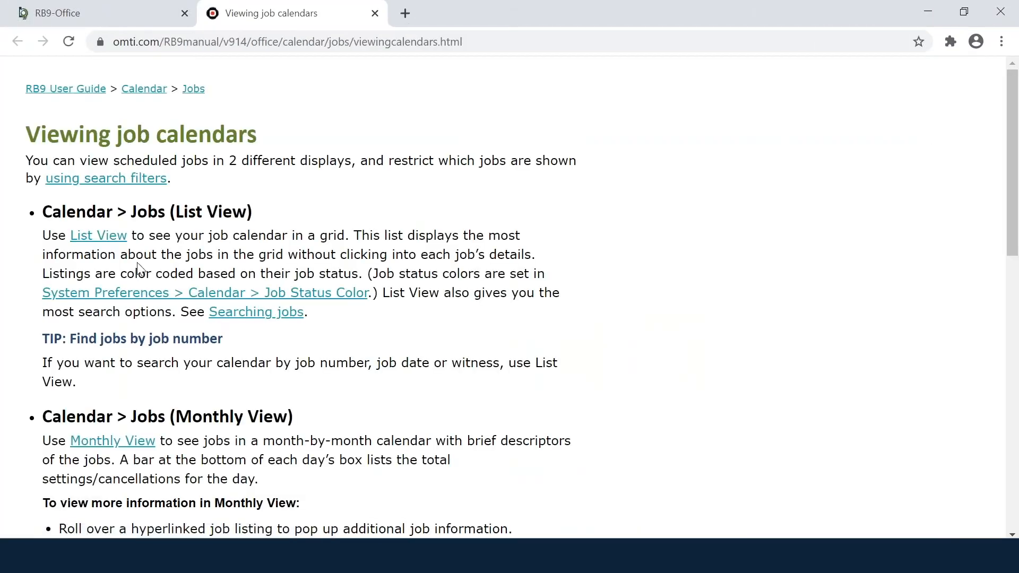
{"action": "left_click", "coordinate": [375, 13]}
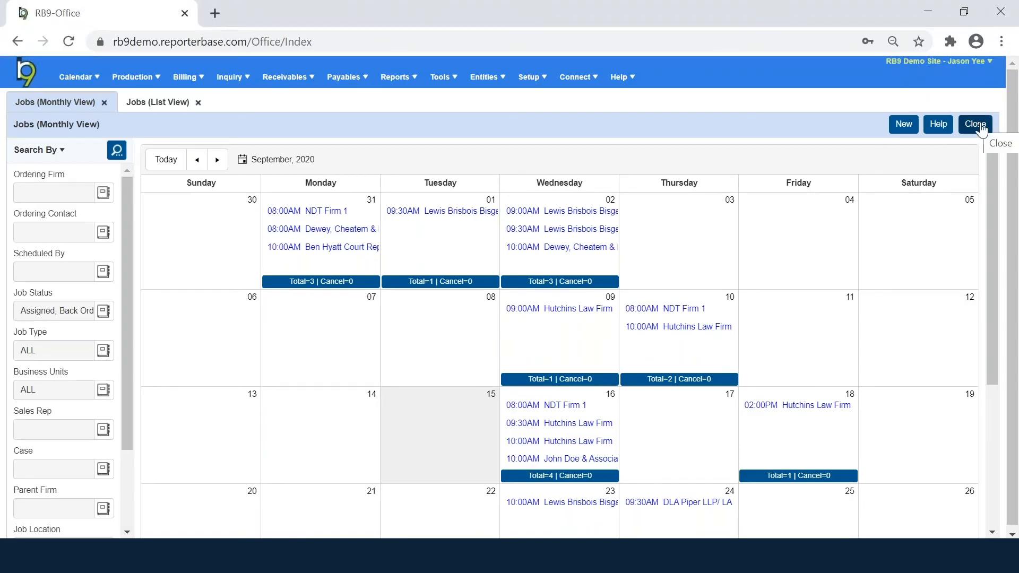
Start a new job from the Jobs list view.
{"action": "left_click", "coordinate": [153, 104]}
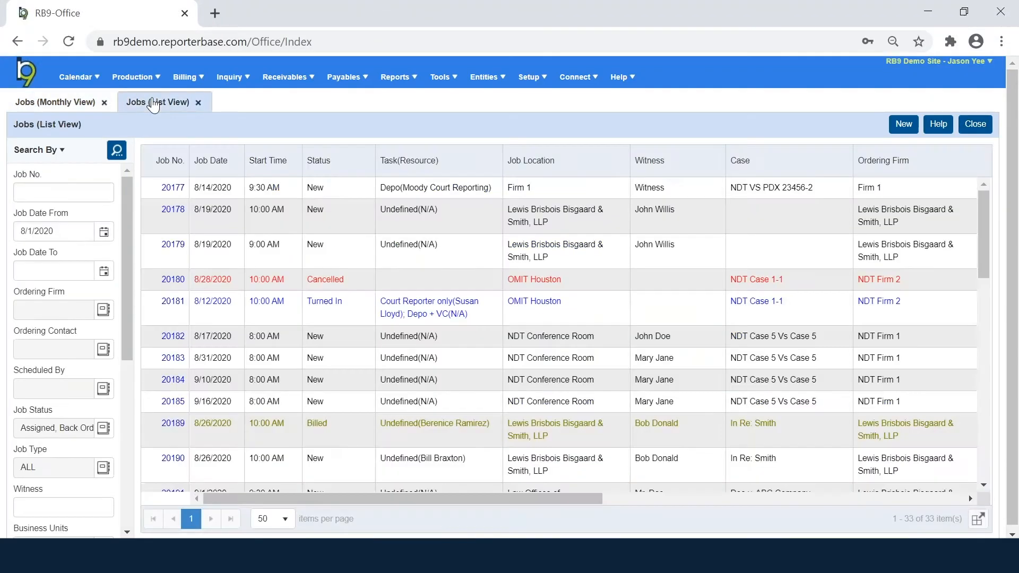
{"action": "left_click", "coordinate": [904, 125]}
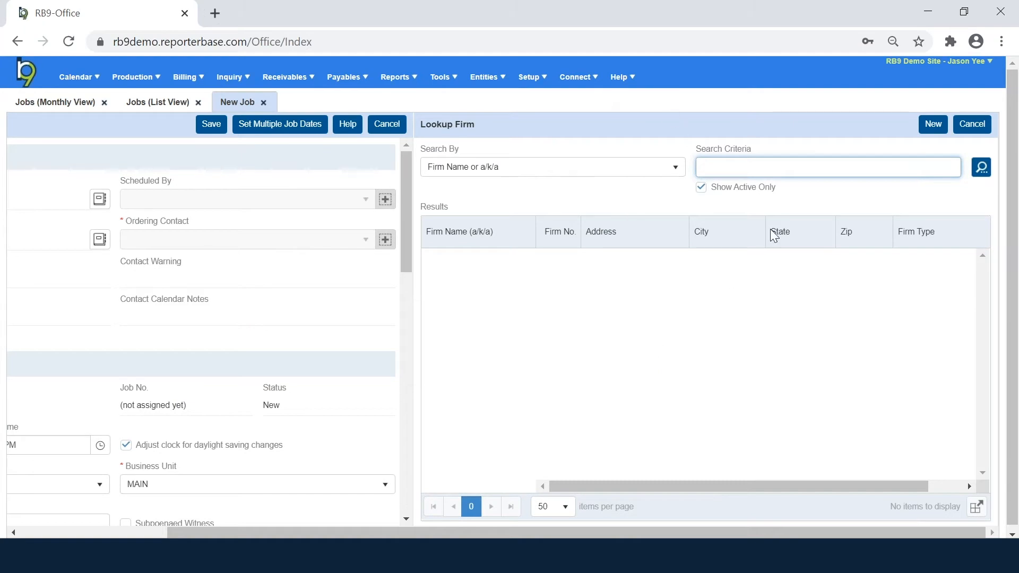
Examine the new job form and its firm lookup, including the Scheduling Firm and Ordering Firm fields.
{"action": "left_click_drag", "start_coordinate": [677, 538], "coordinate": [531, 535]}
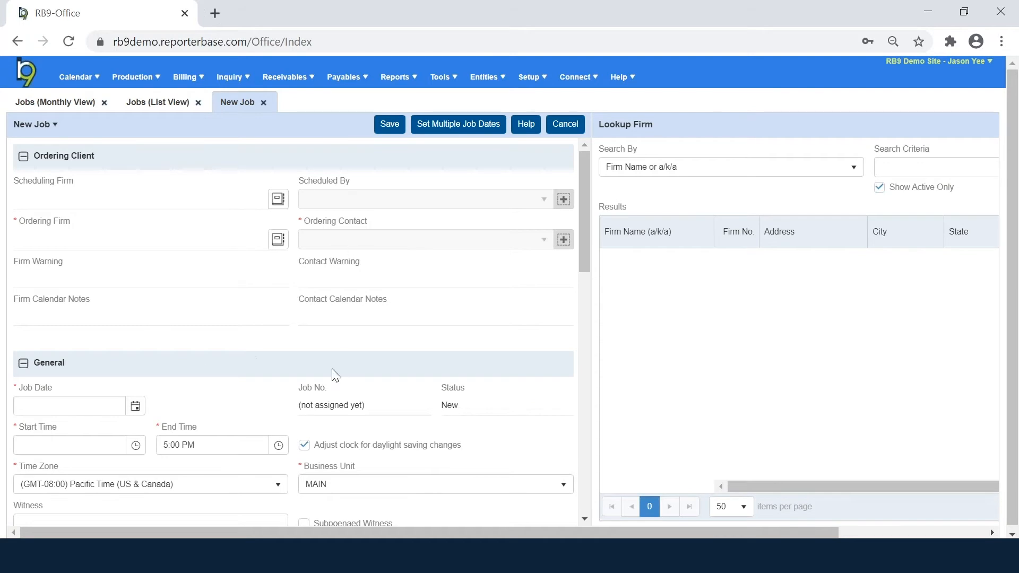
{"action": "left_click_drag", "start_coordinate": [346, 533], "coordinate": [494, 532]}
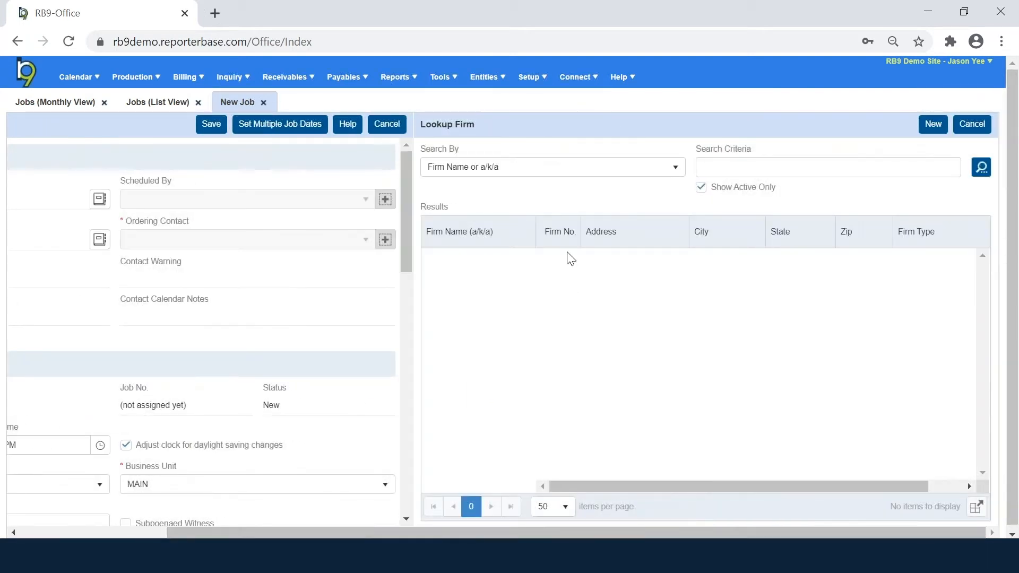
{"action": "mouse_move", "coordinate": [486, 129]}
{"action": "left_mouse_down"}
{"action": "mouse_move", "coordinate": [456, 130]}
{"action": "mouse_move", "coordinate": [470, 125]}
{"action": "left_mouse_up"}
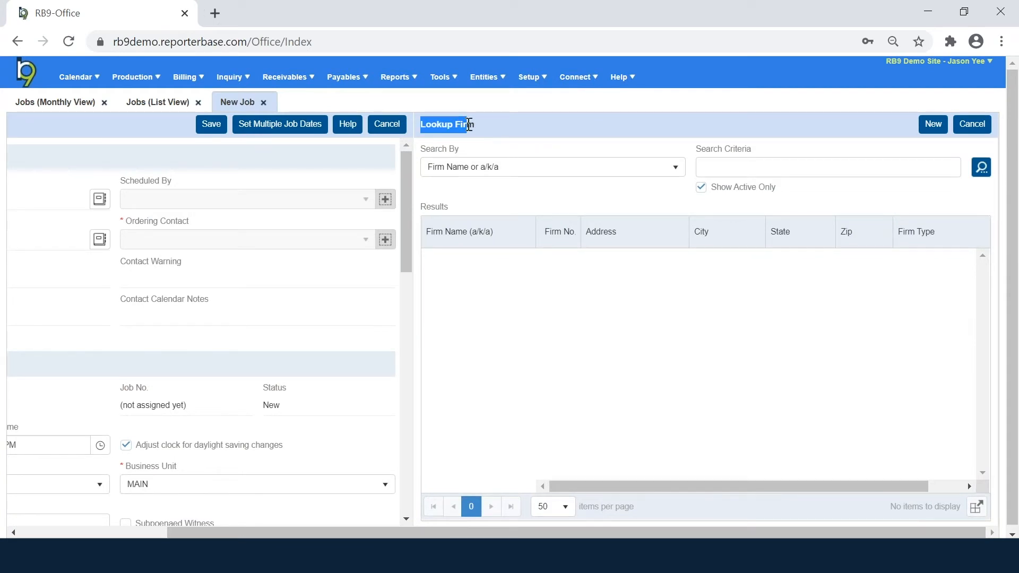
{"action": "left_click", "coordinate": [519, 280]}
{"action": "left_click_drag", "start_coordinate": [474, 536], "coordinate": [307, 526]}
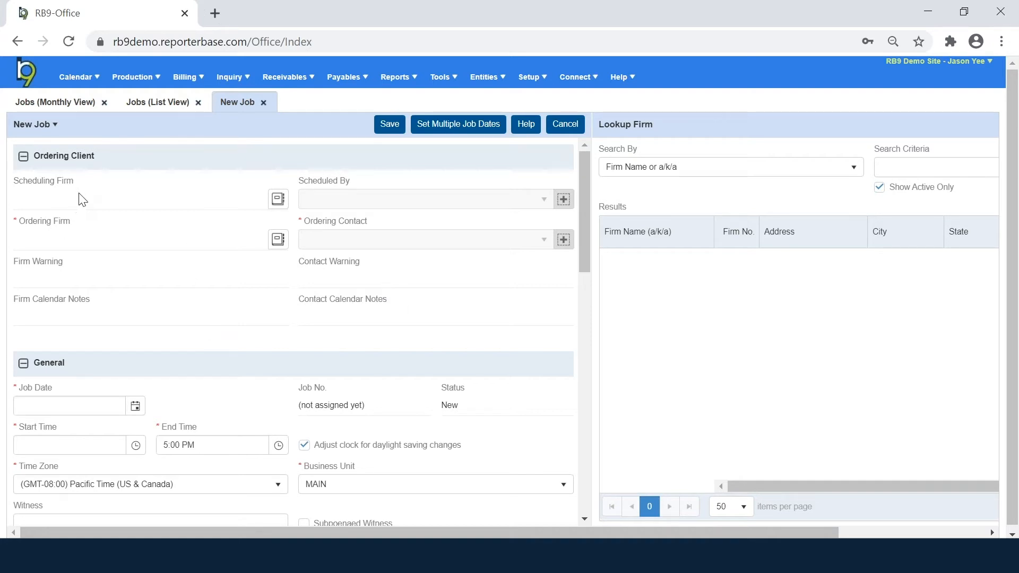
{"action": "left_click_drag", "start_coordinate": [75, 184], "coordinate": [19, 189]}
{"action": "left_click_drag", "start_coordinate": [64, 219], "coordinate": [20, 232]}
{"action": "left_click", "coordinate": [90, 238]}
Look up firms matching "stratf" and assign Stratford, Wright & Bigsby as the job's scheduling and ordering firm.
{"action": "left_click", "coordinate": [866, 534]}
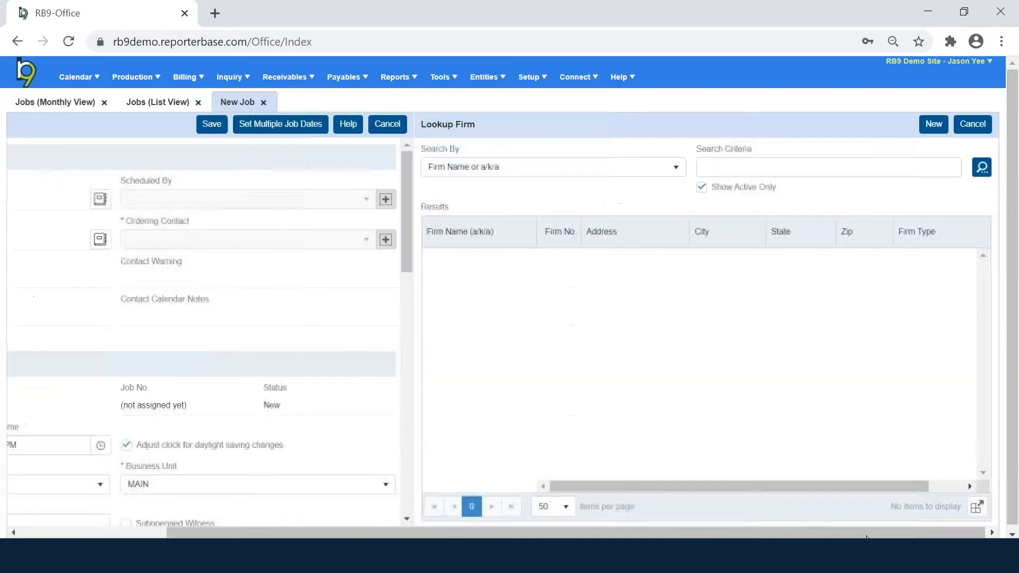
{"action": "left_click", "coordinate": [803, 174]}
{"action": "type", "text": "stratf"}
{"action": "key", "text": "Return"}
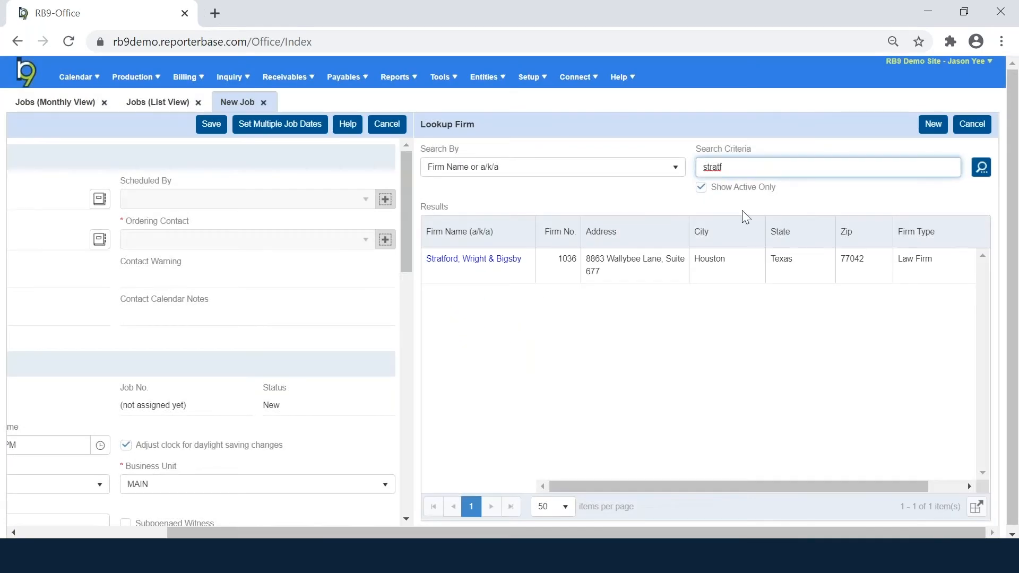
{"action": "left_click", "coordinate": [488, 263]}
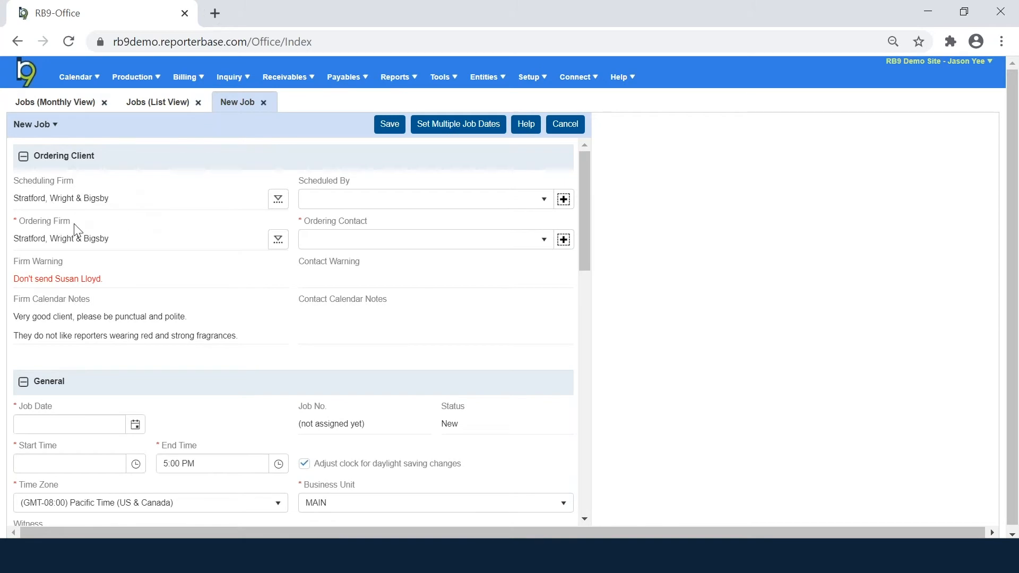
Assign the firm's third-listed contact as Scheduled By and its first-listed contact as the Ordering Contact.
{"action": "left_click", "coordinate": [344, 203]}
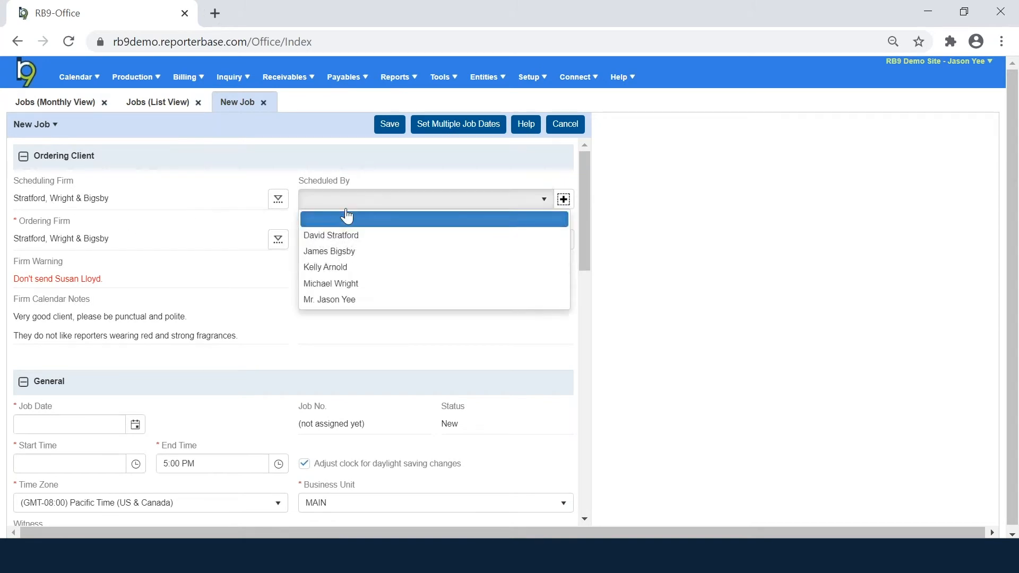
{"action": "left_click", "coordinate": [347, 267]}
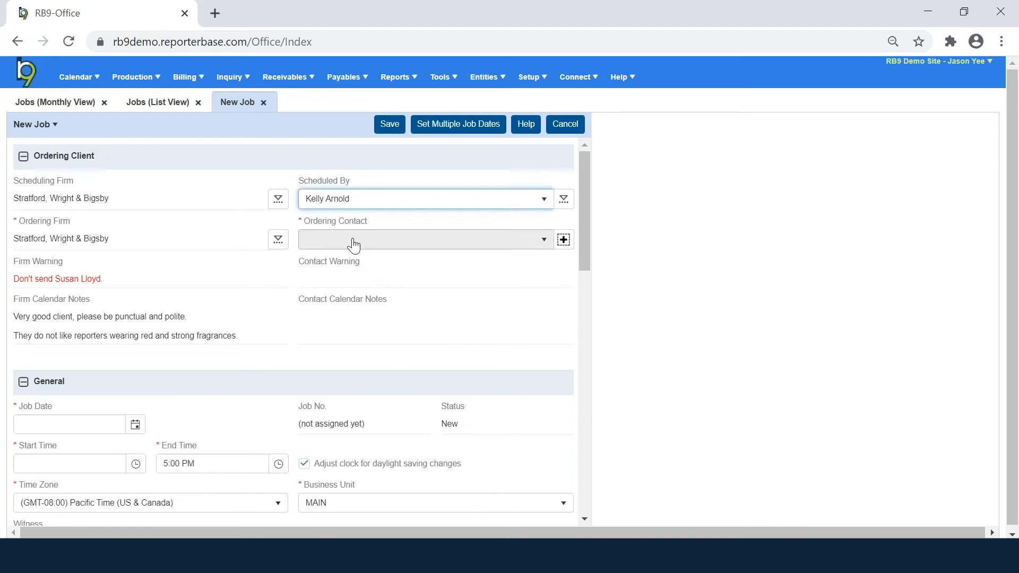
{"action": "left_click", "coordinate": [354, 241]}
{"action": "left_click", "coordinate": [352, 258]}
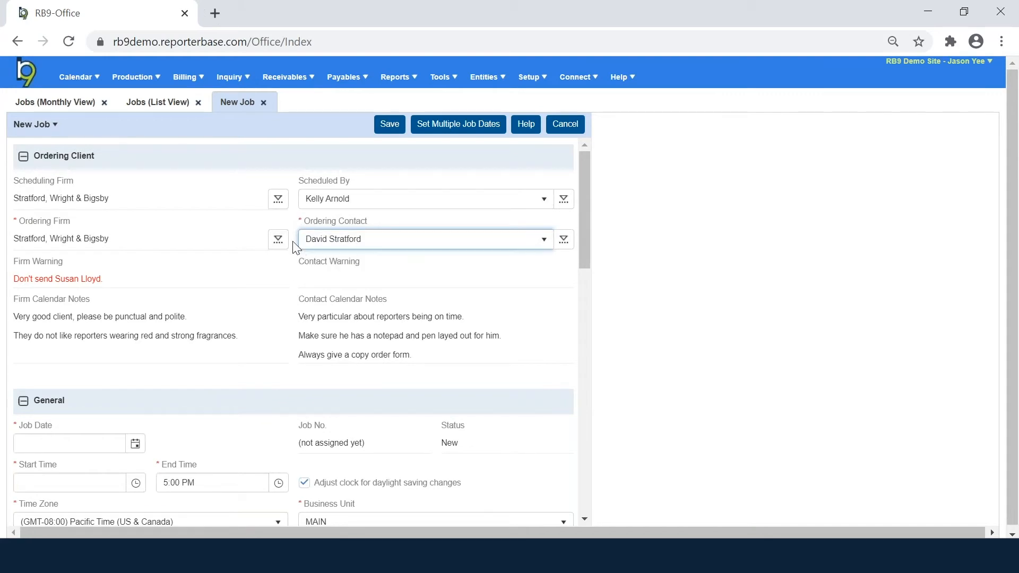
Review the ordering firm's lookup and view options, the ordering contact choices, and the firm warning.
{"action": "left_click", "coordinate": [278, 242]}
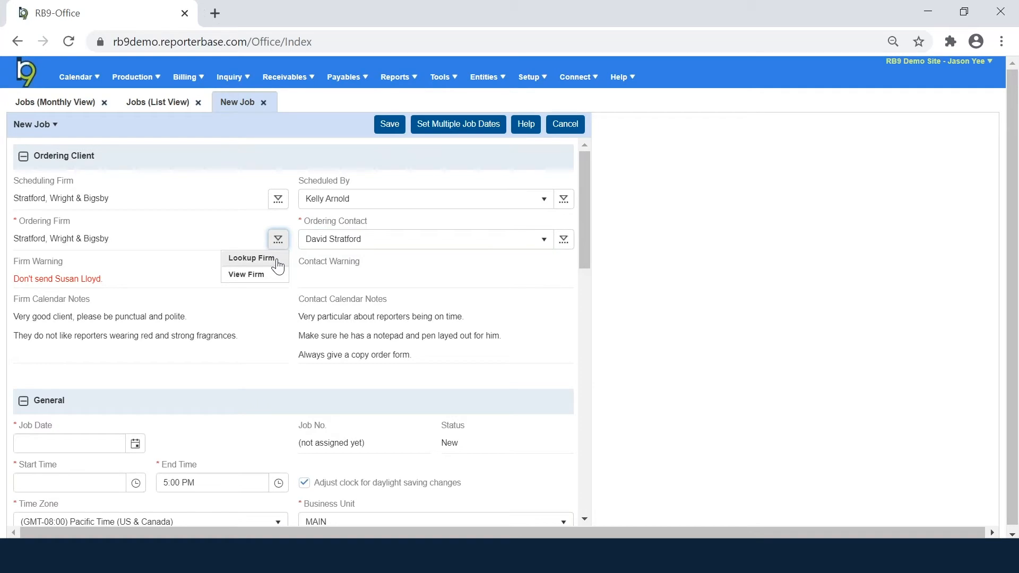
{"action": "left_click", "coordinate": [393, 240]}
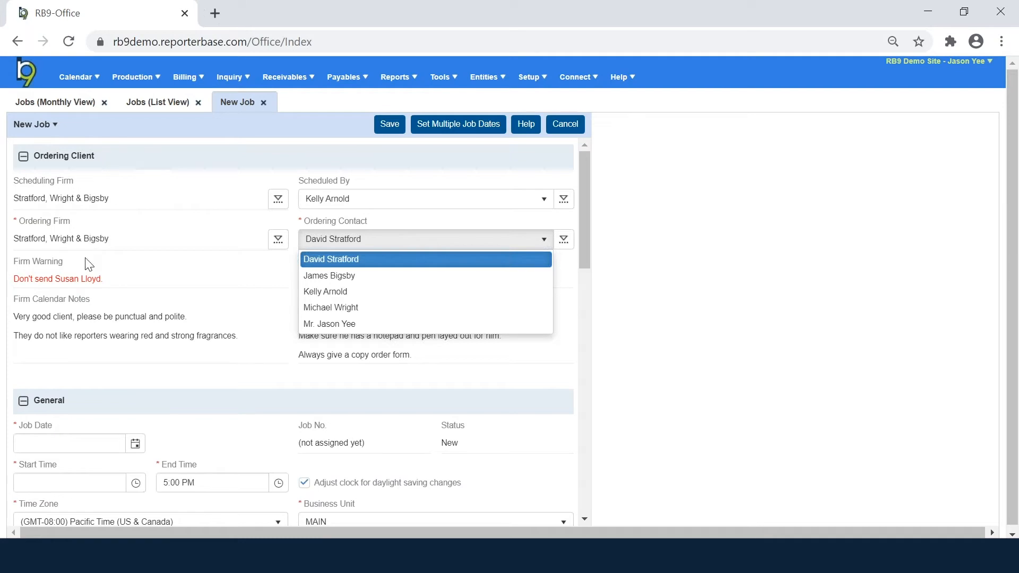
{"action": "left_click", "coordinate": [203, 246]}
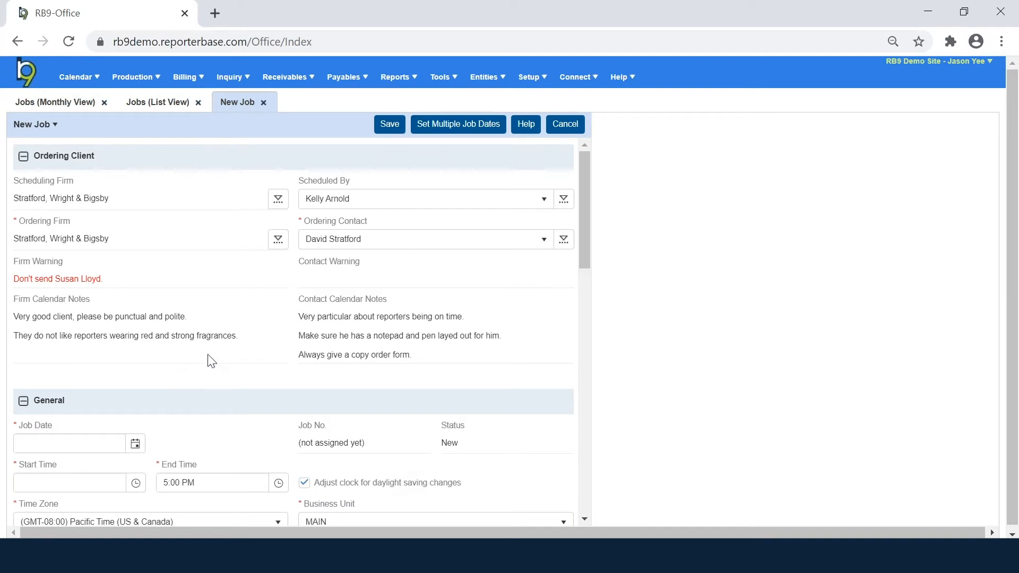
{"action": "left_click_drag", "start_coordinate": [117, 278], "coordinate": [94, 286]}
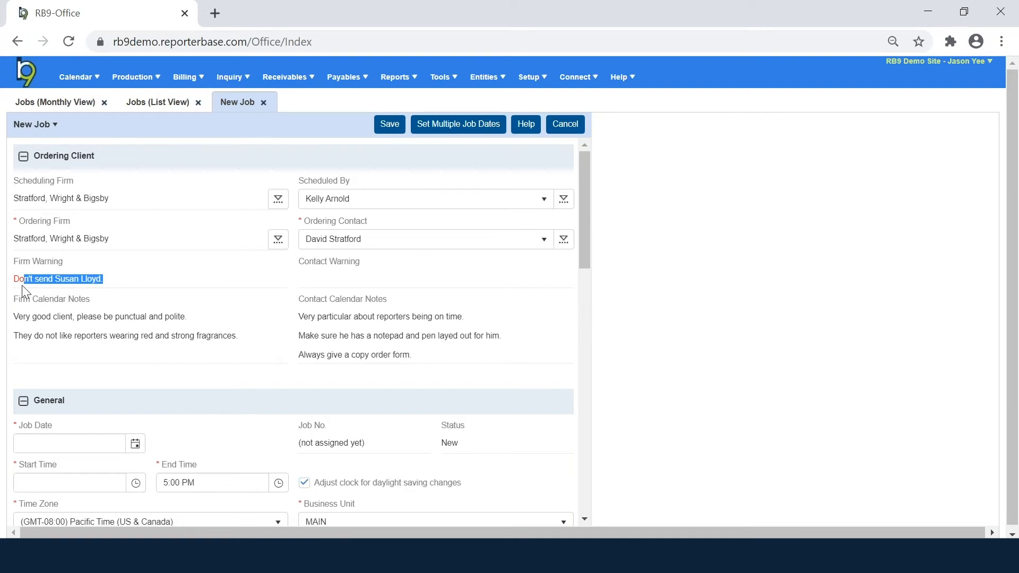
{"action": "left_click", "coordinate": [306, 278]}
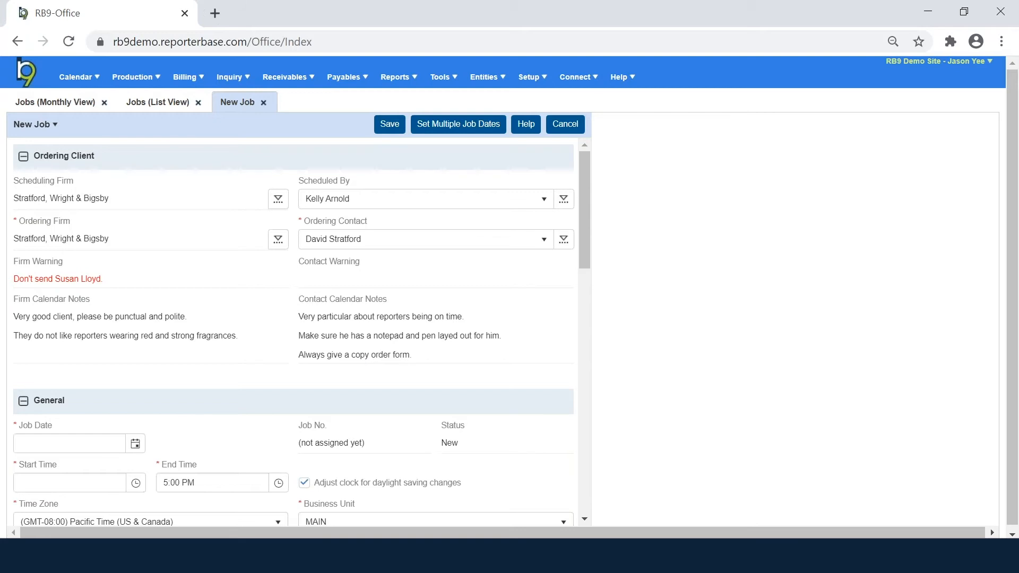
Set the job date to 9/16/2020 and the start time to 9:30 AM.
{"action": "scroll", "coordinate": [352, 346], "scroll_direction": "down", "scroll_amount": 5}
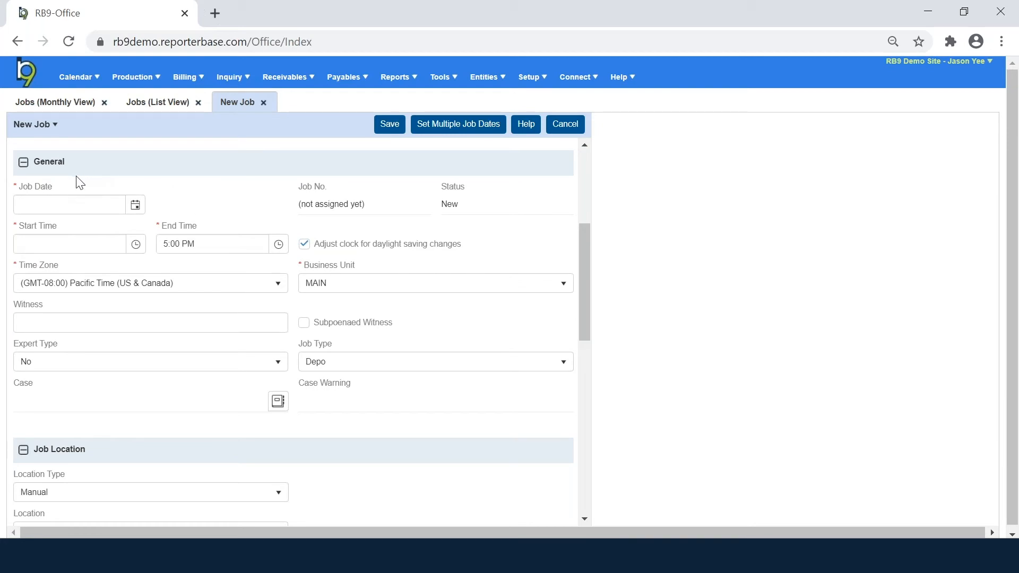
{"action": "left_click", "coordinate": [135, 205]}
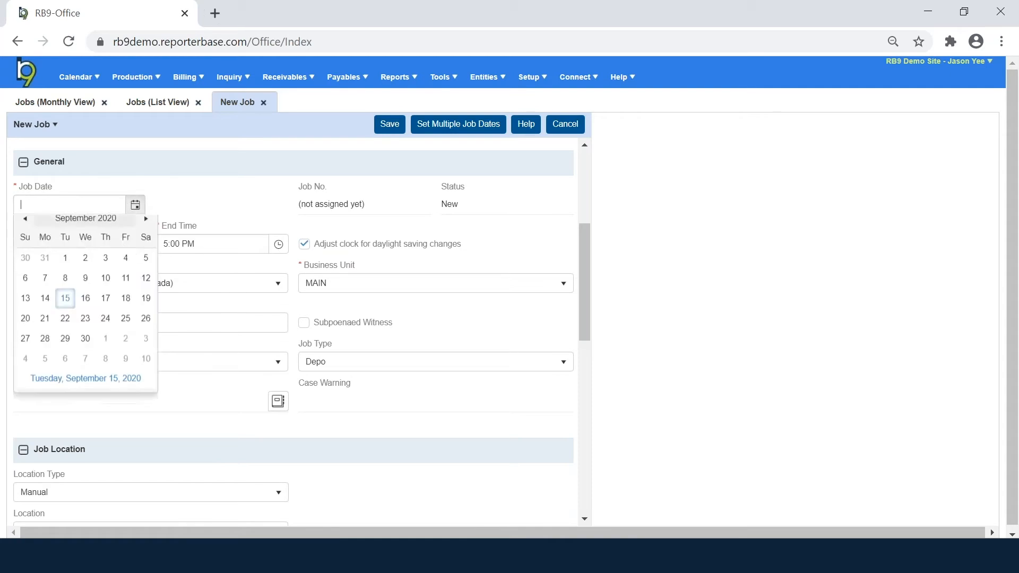
{"action": "left_click", "coordinate": [85, 306]}
{"action": "left_click", "coordinate": [135, 245]}
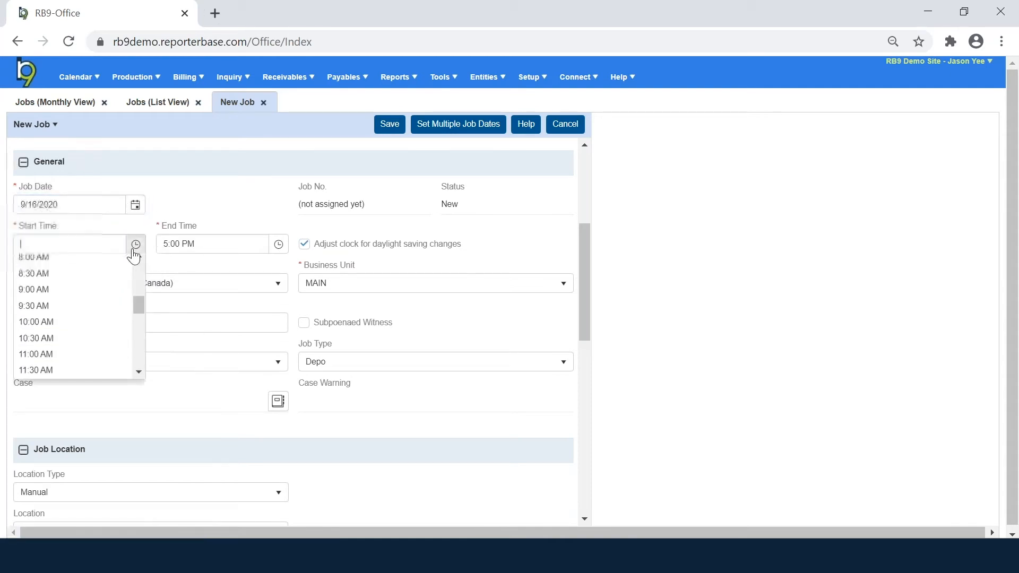
{"action": "scroll", "coordinate": [109, 328], "scroll_direction": "up", "scroll_amount": 3}
{"action": "scroll", "coordinate": [95, 328], "scroll_direction": "down", "scroll_amount": 3}
{"action": "left_click", "coordinate": [66, 317]}
Set the job's end time to 12:00 PM.
{"action": "left_click", "coordinate": [278, 244]}
{"action": "scroll", "coordinate": [193, 305], "scroll_direction": "up", "scroll_amount": 3}
{"action": "scroll", "coordinate": [191, 303], "scroll_direction": "up", "scroll_amount": 5}
{"action": "scroll", "coordinate": [180, 366], "scroll_direction": "down", "scroll_amount": 2}
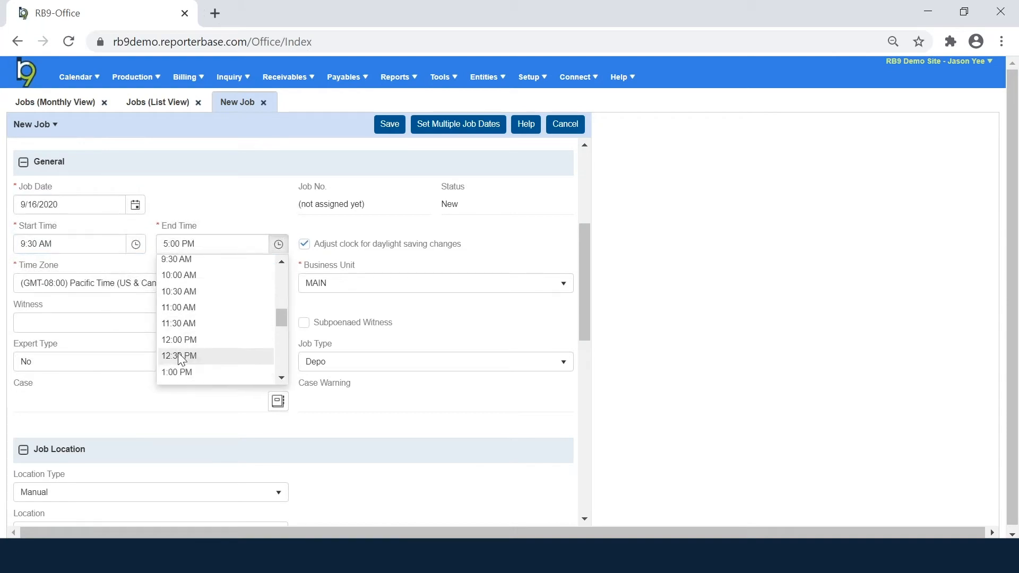
{"action": "left_click", "coordinate": [177, 339]}
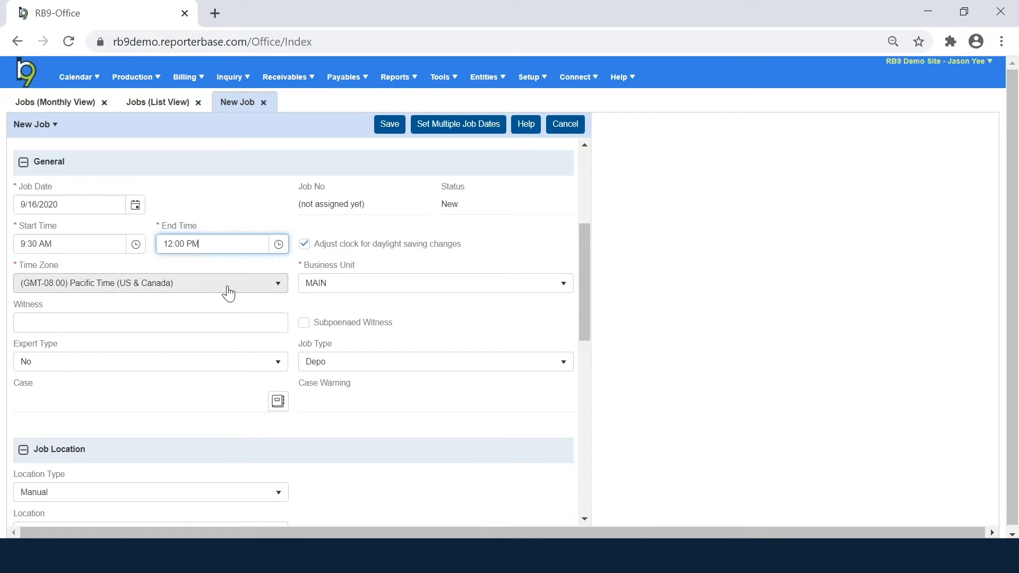
Enter the witness's full name and set the job type to Depo-Video.
{"action": "left_click", "coordinate": [218, 324]}
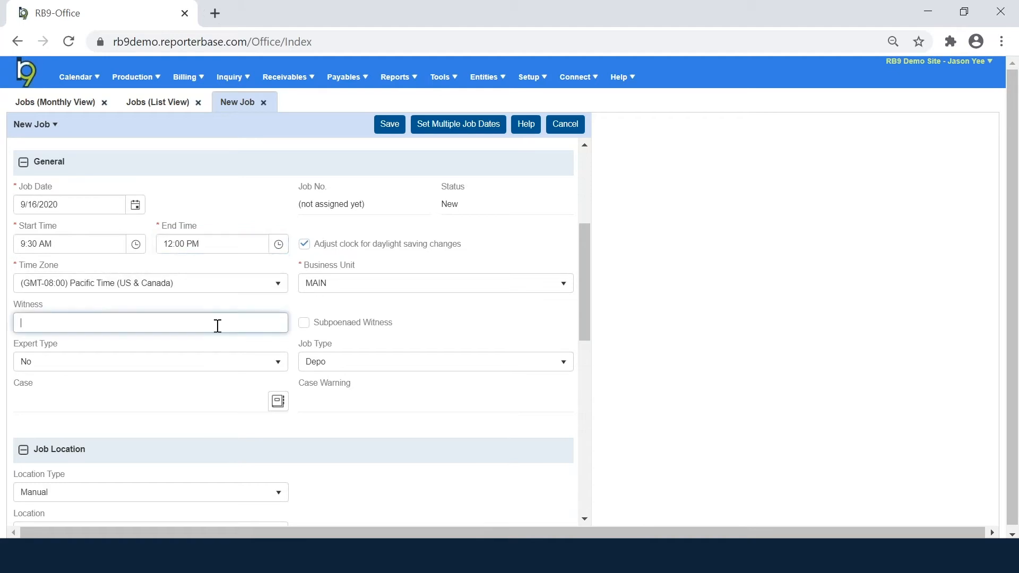
{"action": "type", "text": "Larry Smith"}
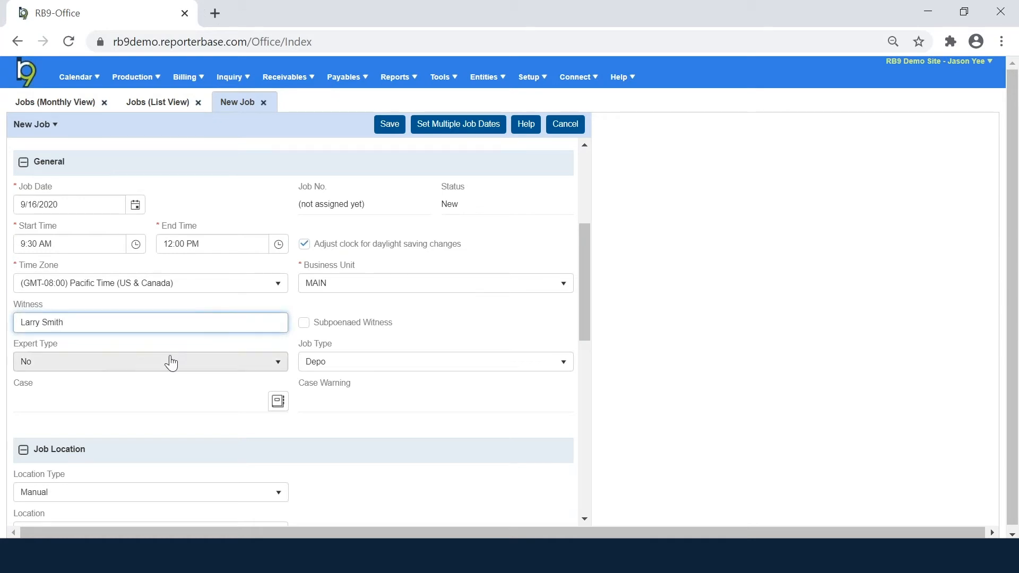
{"action": "left_click", "coordinate": [336, 367]}
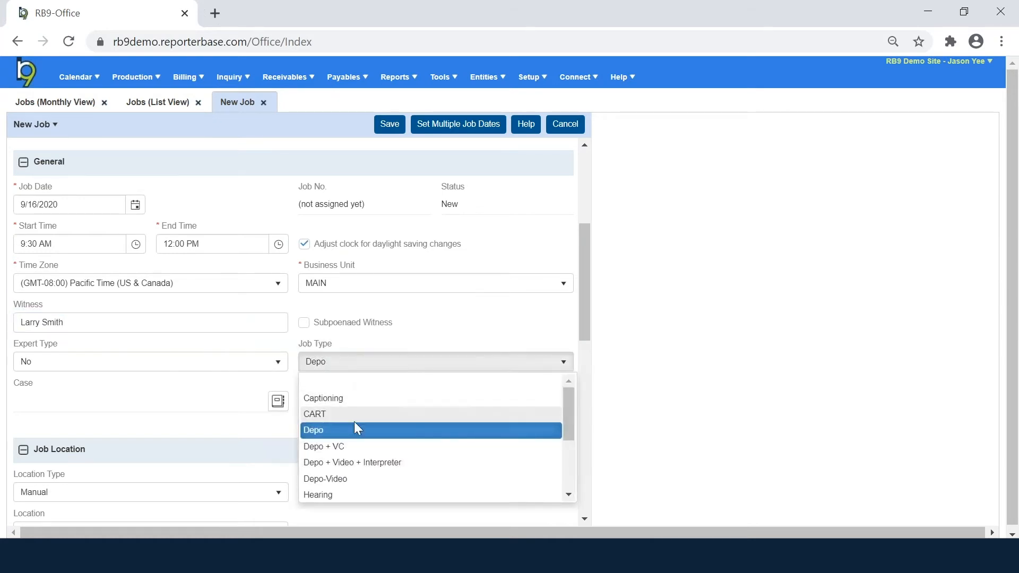
{"action": "left_click", "coordinate": [359, 478]}
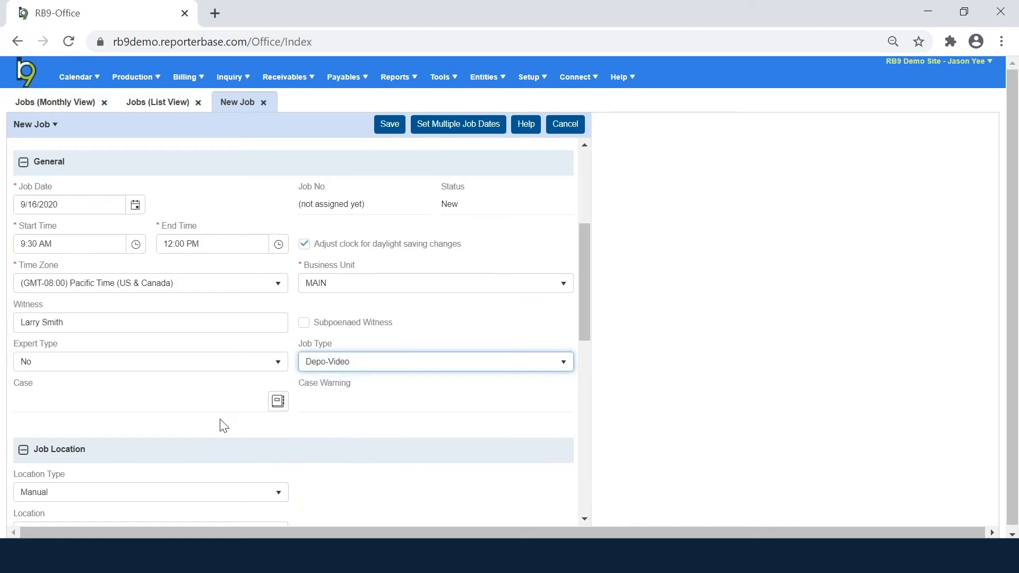
Look up cases by name matching "olive" and assign Oliver's Olives vs. Dirty Salad Co. to the job.
{"action": "left_click", "coordinate": [278, 402]}
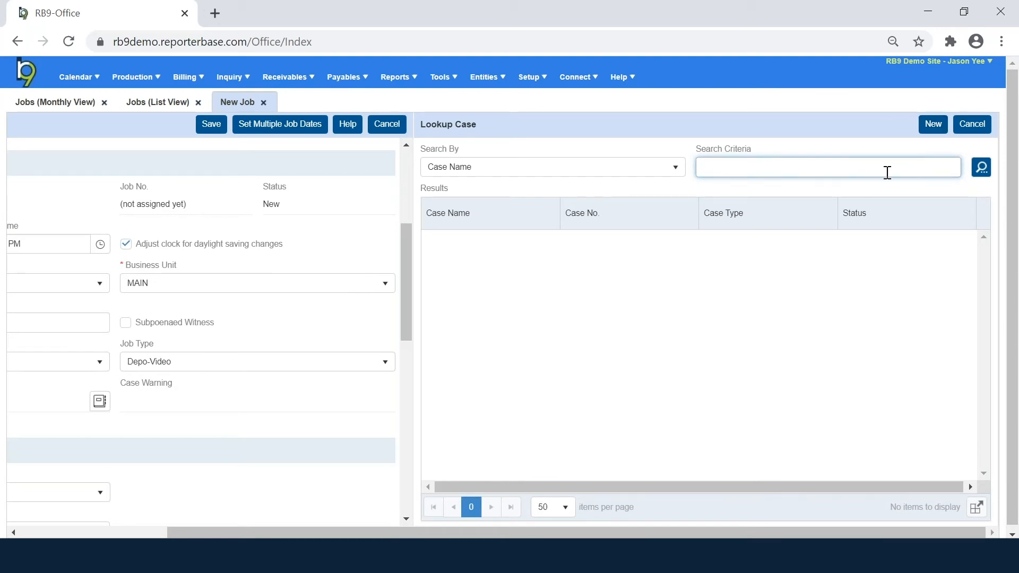
{"action": "type", "text": "olive"}
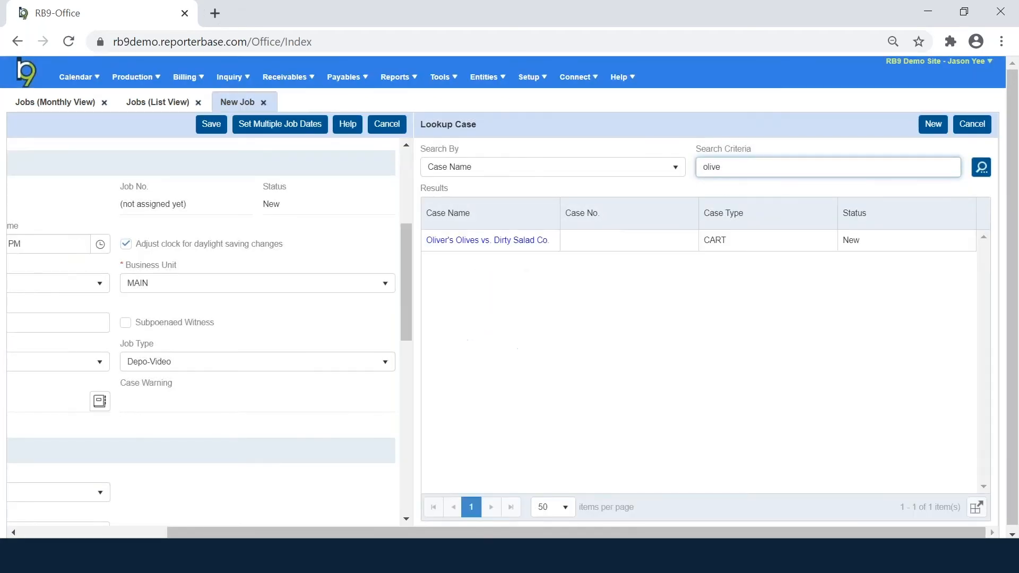
{"action": "left_click", "coordinate": [518, 242]}
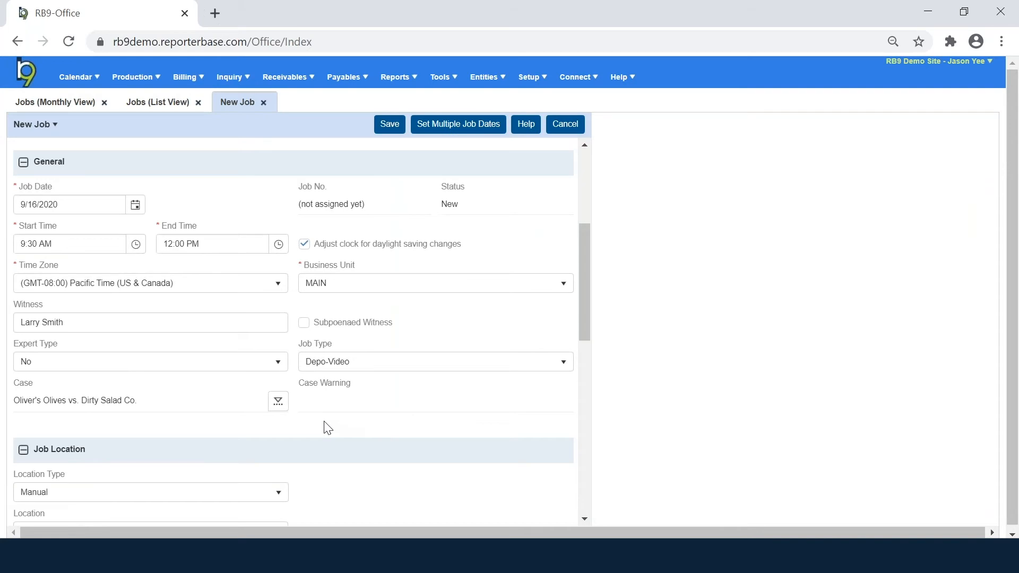
Keep the job's location type as Manual and enter "Zoom" as the location notes.
{"action": "scroll", "coordinate": [327, 428], "scroll_direction": "down", "scroll_amount": 5}
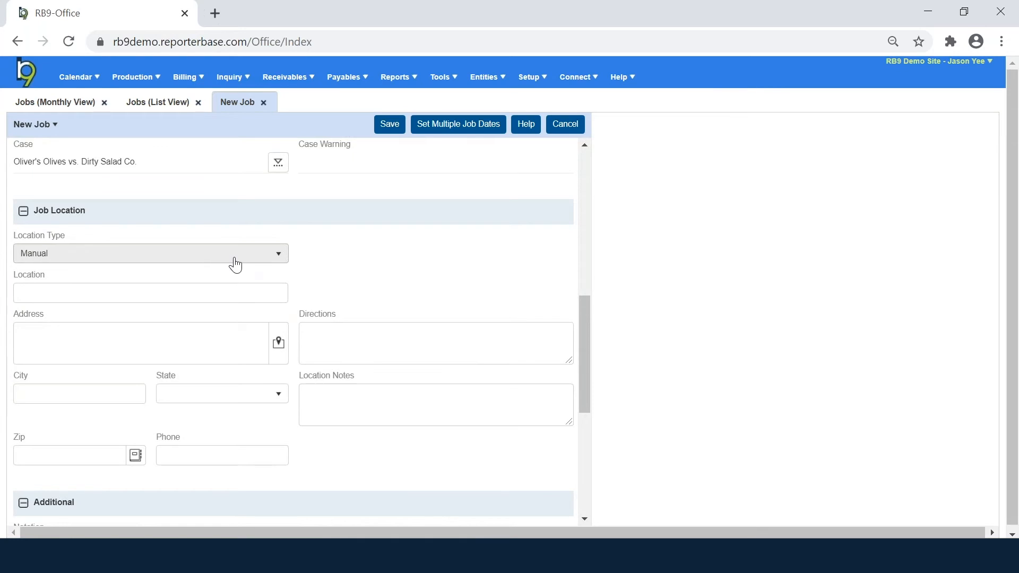
{"action": "left_click", "coordinate": [235, 264]}
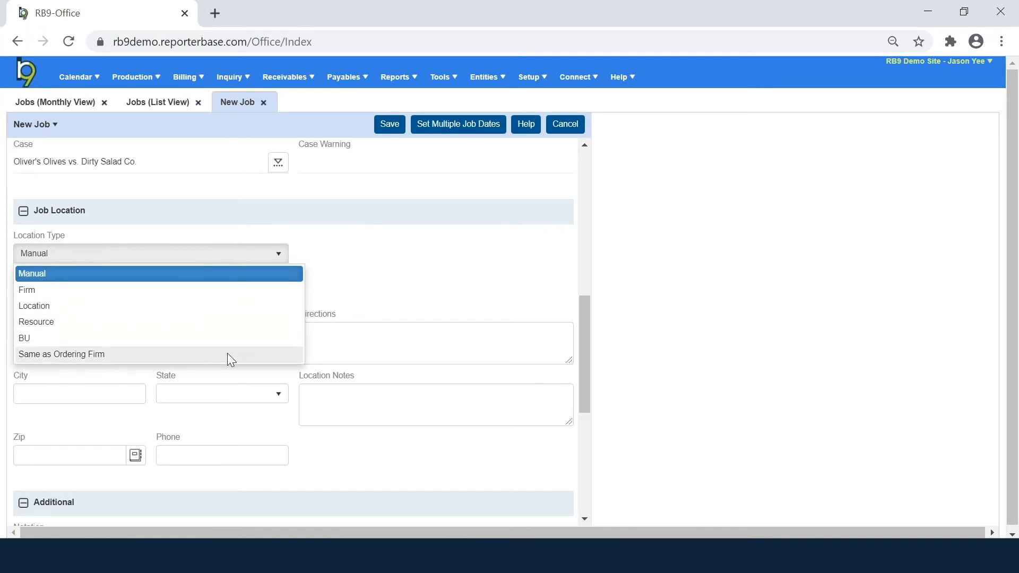
{"action": "left_click", "coordinate": [237, 275]}
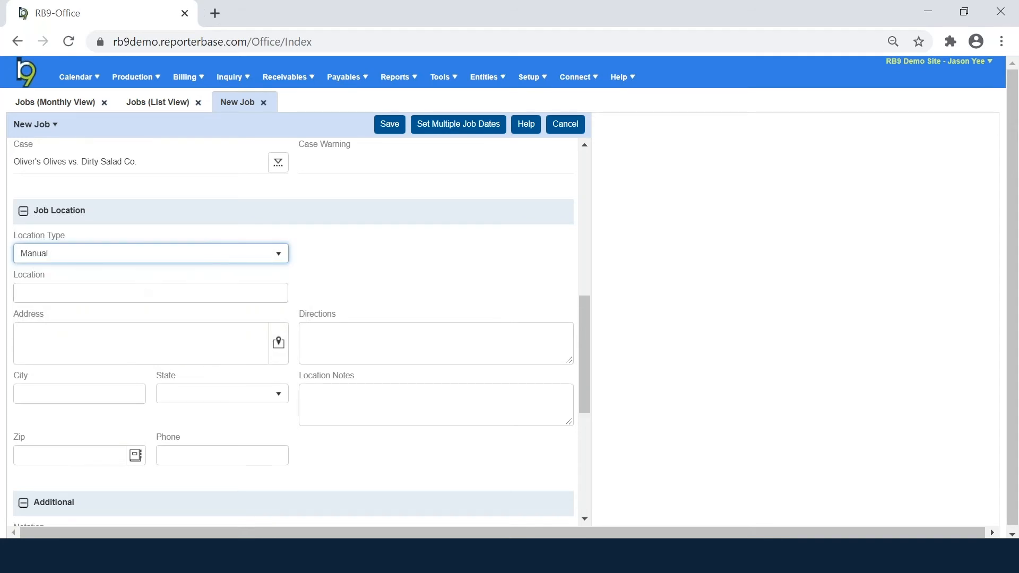
{"action": "left_click", "coordinate": [335, 404]}
{"action": "type", "text": "Zoom"}
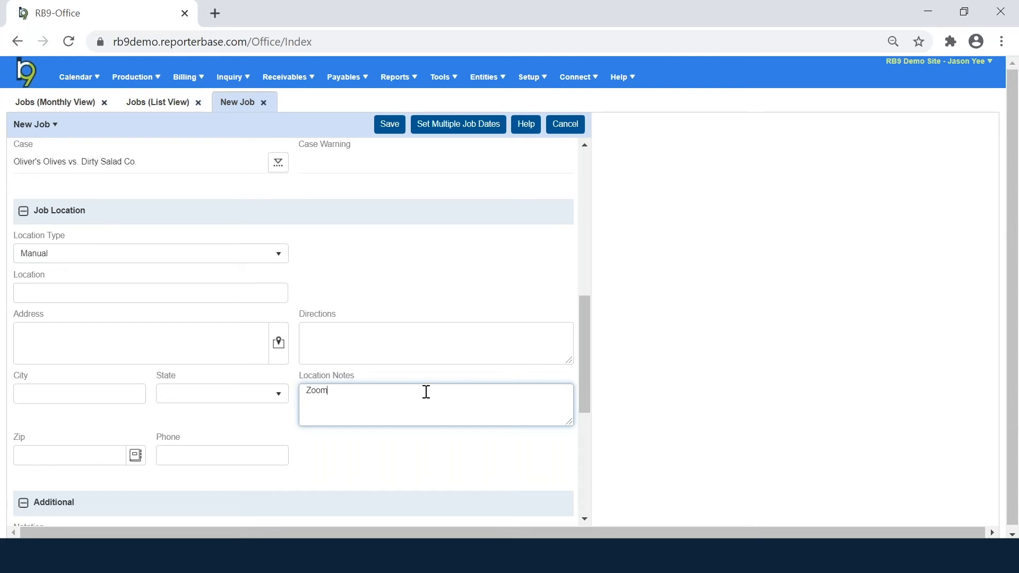
Examine the Additional section's fields for scheduling, confirmation and resource notification notes.
{"action": "scroll", "coordinate": [426, 392], "scroll_direction": "down", "scroll_amount": 3}
{"action": "scroll", "coordinate": [426, 392], "scroll_direction": "down", "scroll_amount": 3}
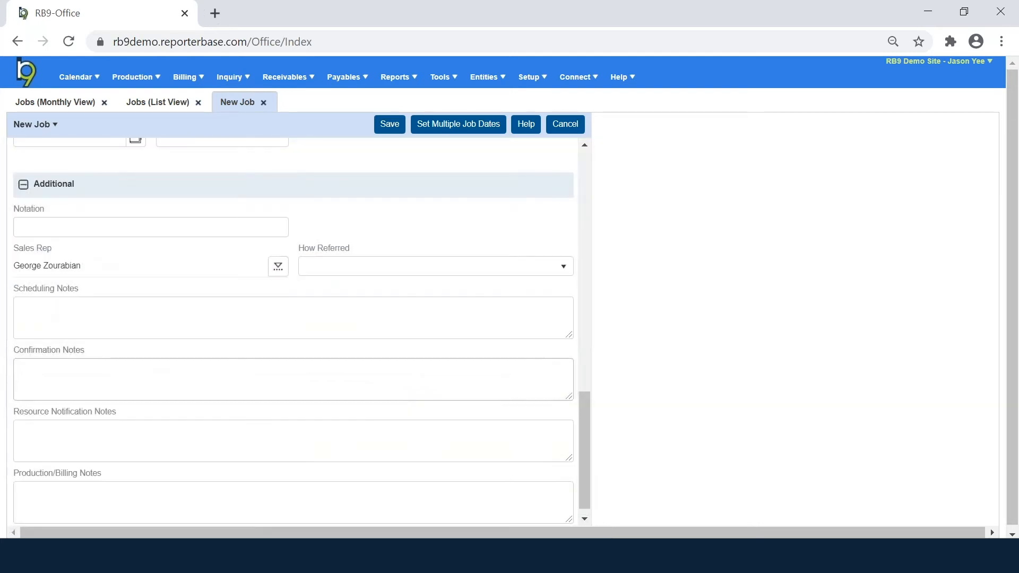
{"action": "left_click_drag", "start_coordinate": [587, 407], "coordinate": [588, 420]}
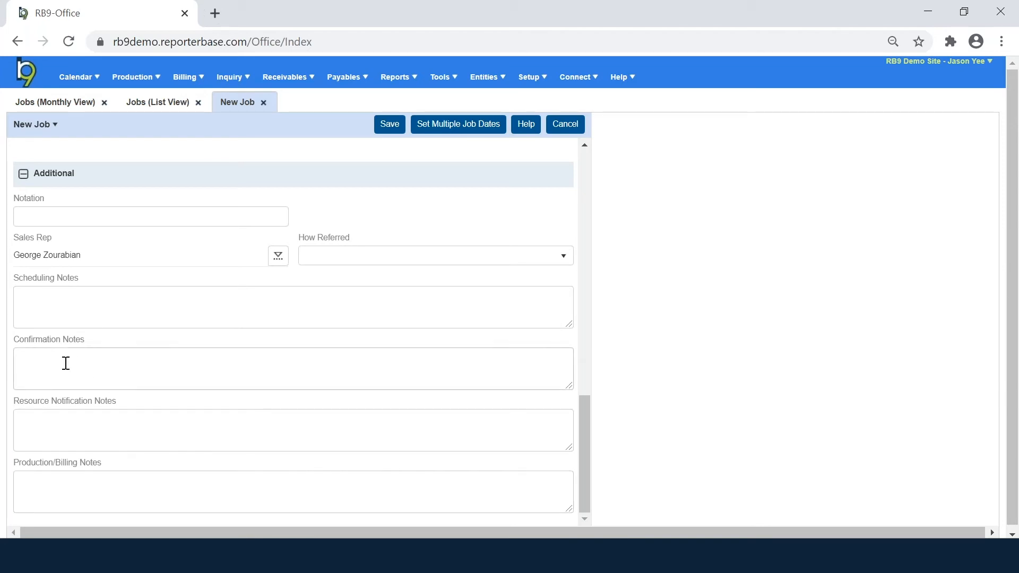
{"action": "left_click", "coordinate": [30, 365]}
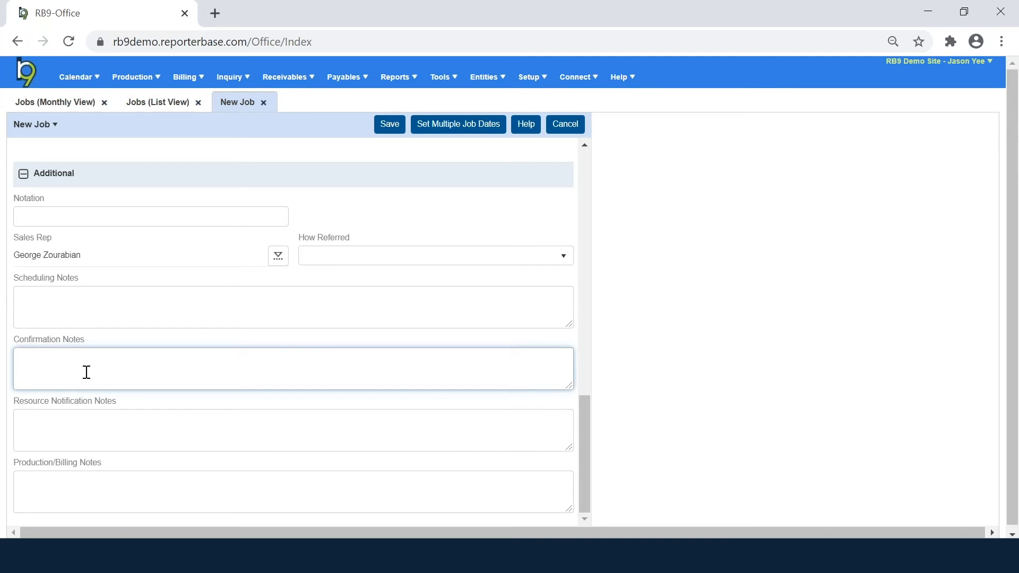
{"action": "left_click", "coordinate": [91, 420]}
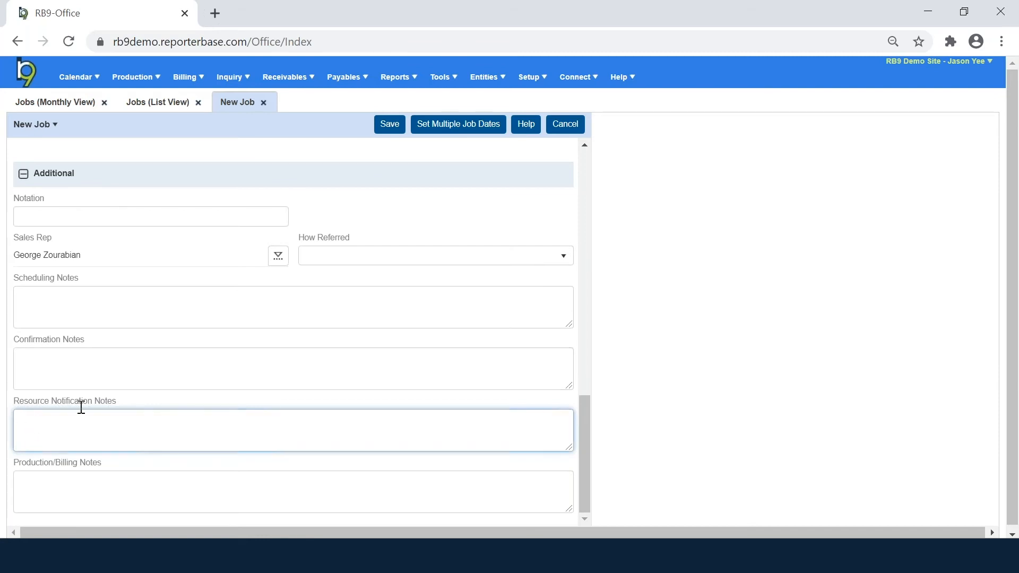
{"action": "left_click", "coordinate": [80, 298]}
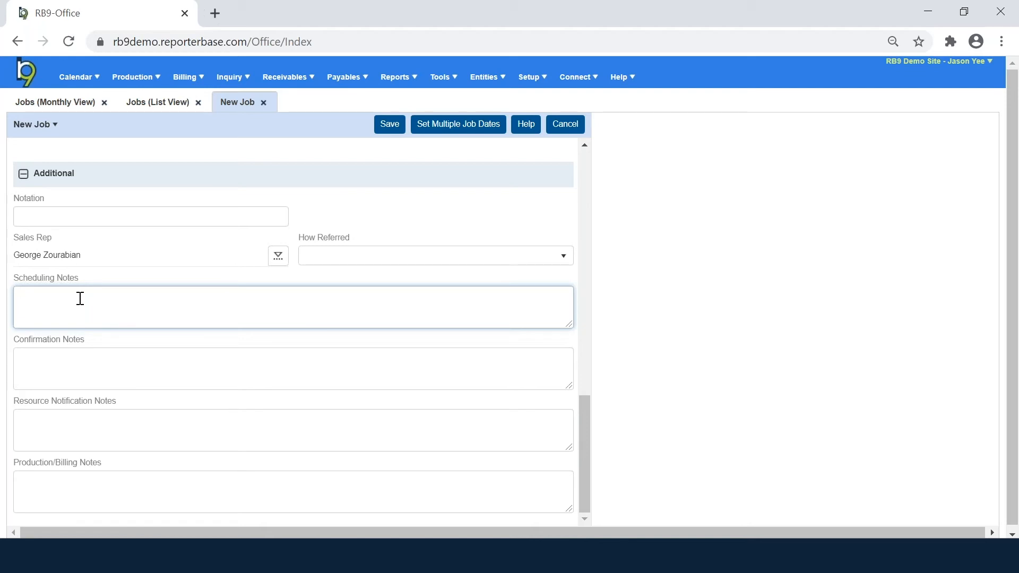
{"action": "left_click", "coordinate": [77, 381]}
{"action": "left_click", "coordinate": [64, 420]}
{"action": "left_click", "coordinate": [87, 377]}
{"action": "left_click", "coordinate": [75, 421]}
{"action": "left_click", "coordinate": [98, 383]}
{"action": "left_click", "coordinate": [92, 433]}
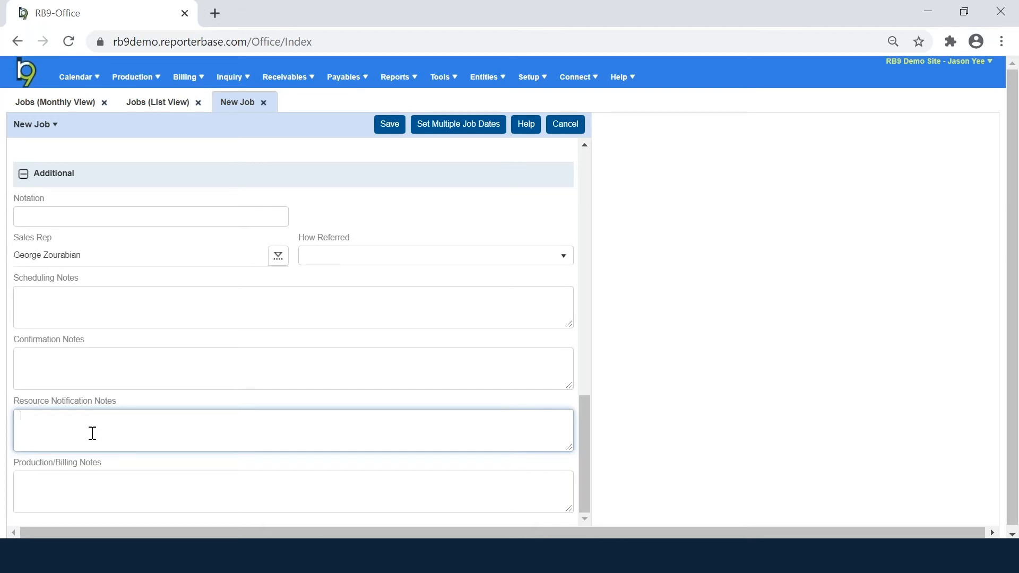
{"action": "left_click", "coordinate": [85, 312]}
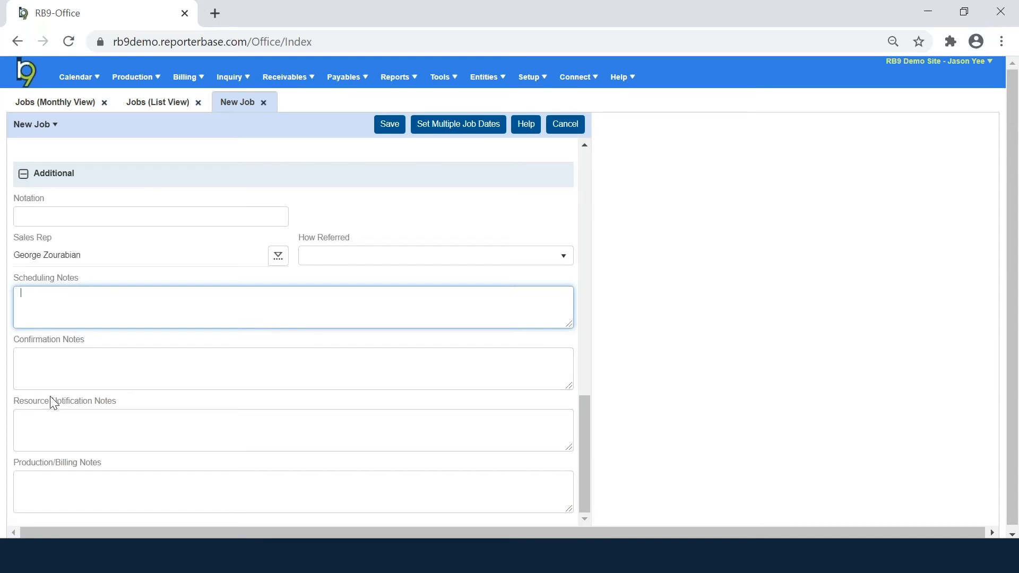
Enter the production/billing note "Oversized Exhibits. Bill at $4.50/page for O&1.".
{"action": "left_click", "coordinate": [86, 486]}
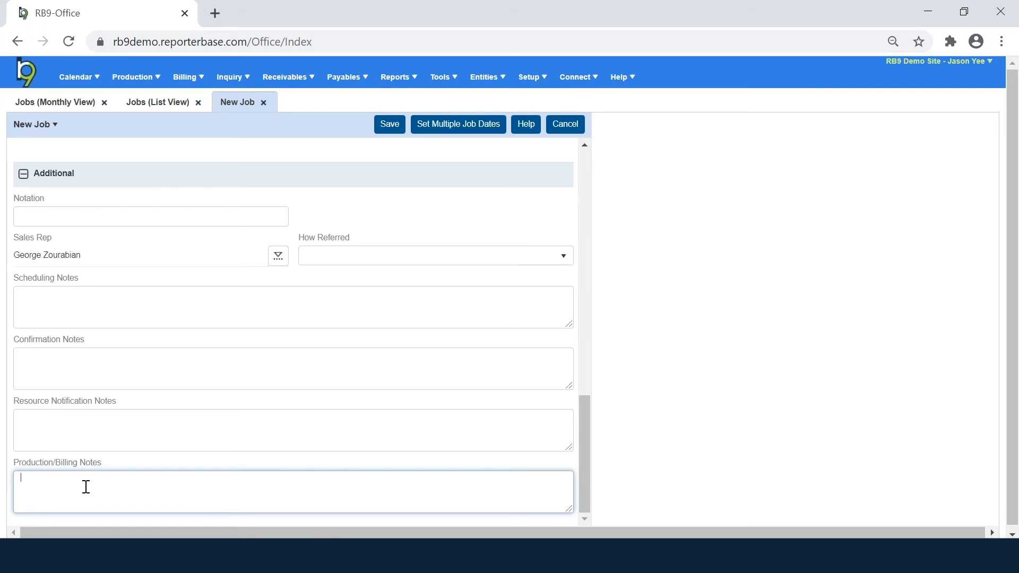
{"action": "type", "text": "Oversized Exhibits. Bill at $4.50/p"}
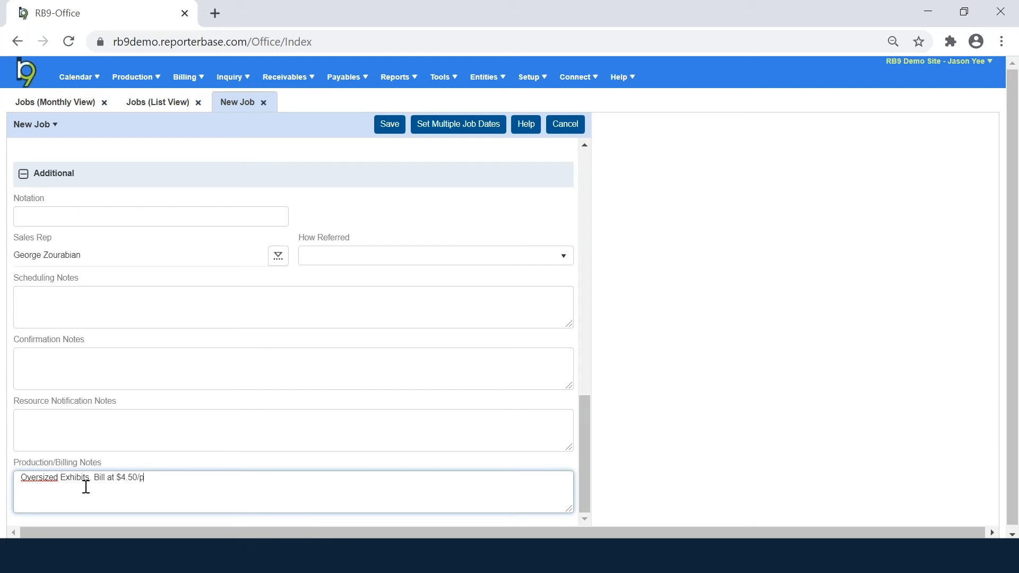
{"action": "type", "text": "age for O&1"}
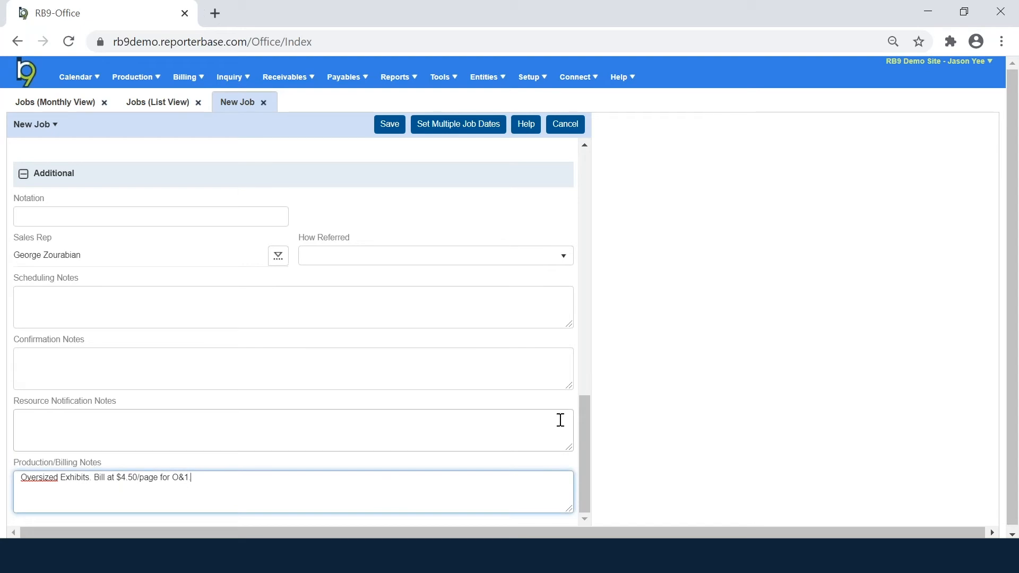
{"action": "left_click", "coordinate": [588, 422]}
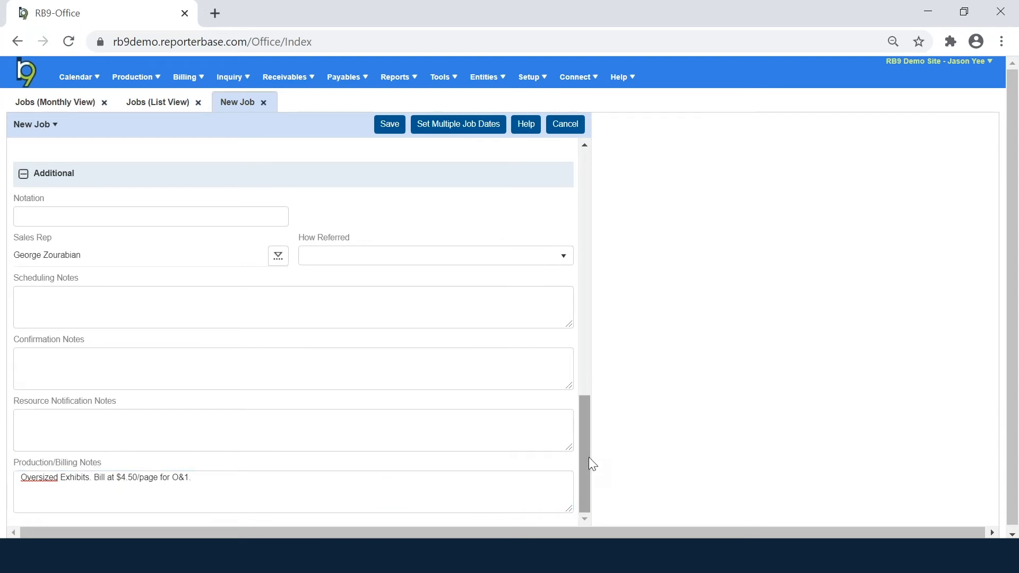
Save the new Depo-Video job with the details entered so far.
{"action": "left_click_drag", "start_coordinate": [589, 457], "coordinate": [584, 502]}
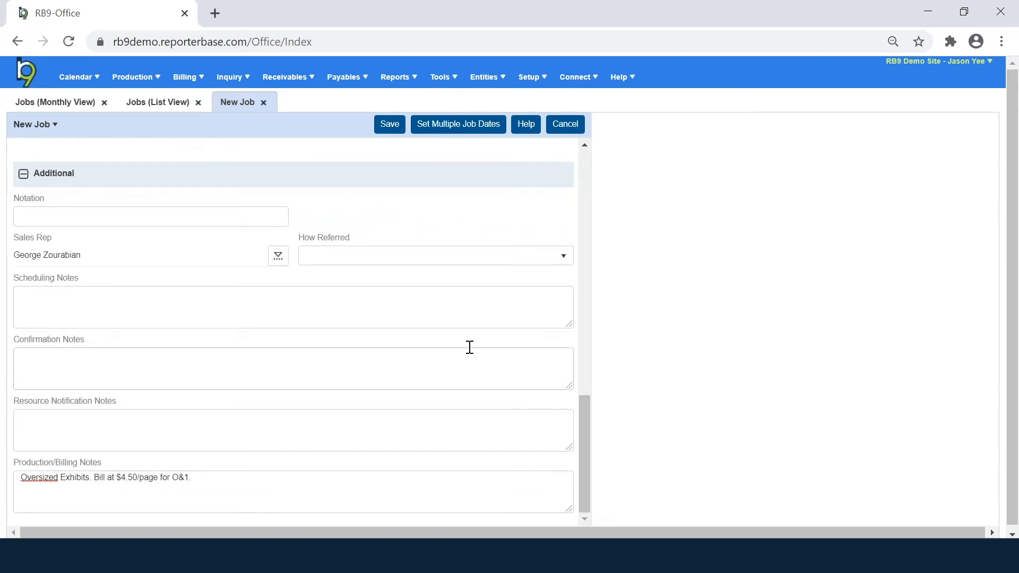
{"action": "left_click", "coordinate": [388, 133]}
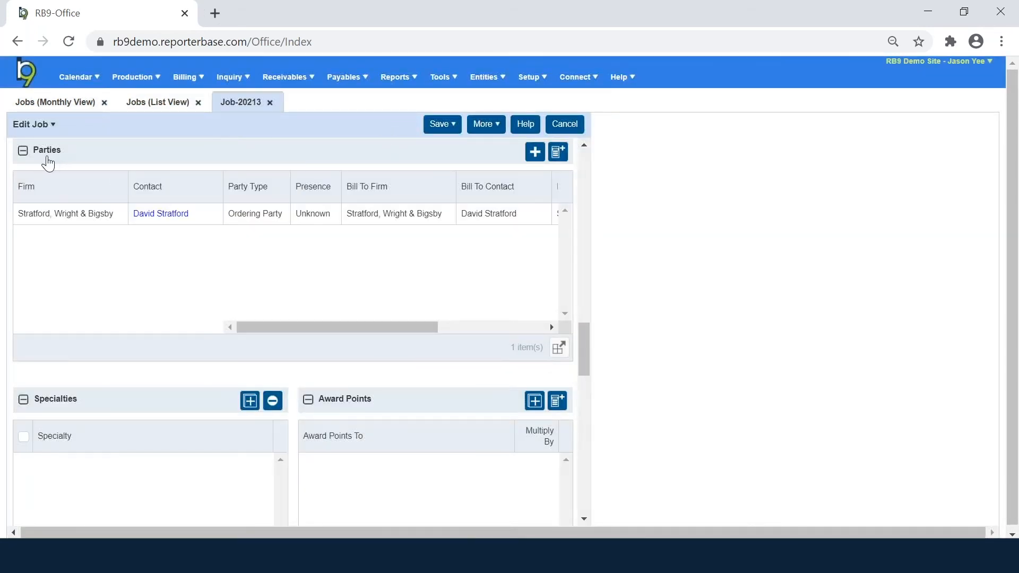
{"action": "mouse_move", "coordinate": [586, 333]}
{"action": "left_mouse_down"}
{"action": "mouse_move", "coordinate": [589, 286]}
{"action": "mouse_move", "coordinate": [581, 335]}
{"action": "left_mouse_up"}
Start a job confirmation email for this job using the Acknowledgement form with the mail composer shown.
{"action": "left_click", "coordinate": [486, 124]}
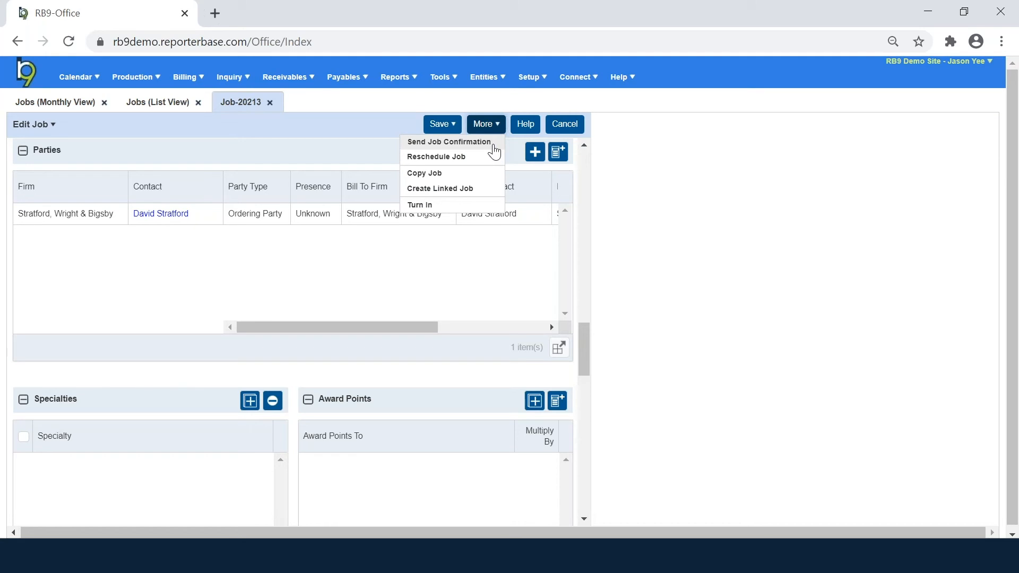
{"action": "left_click", "coordinate": [493, 146]}
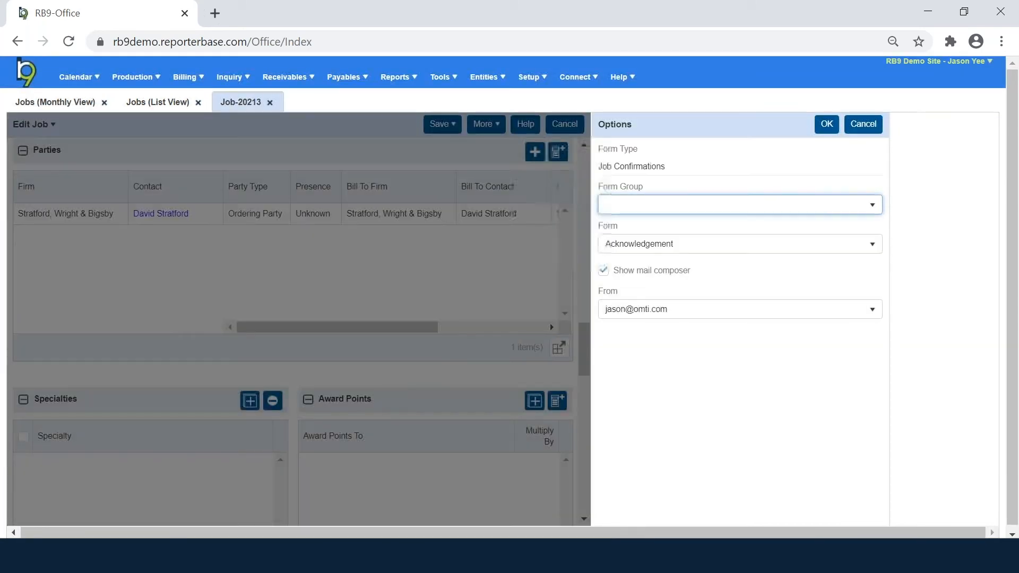
{"action": "left_click", "coordinate": [645, 255]}
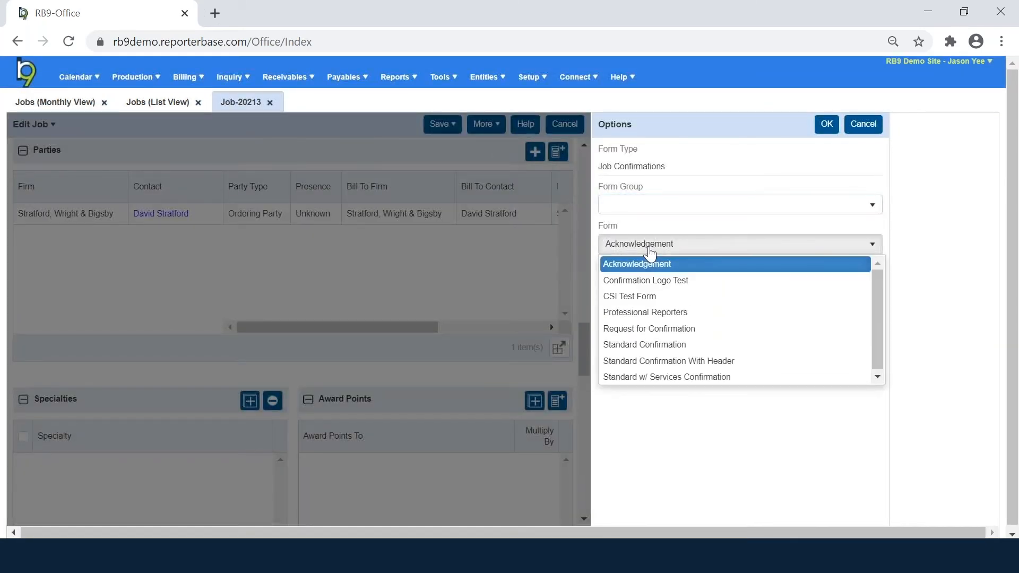
{"action": "left_click", "coordinate": [648, 250]}
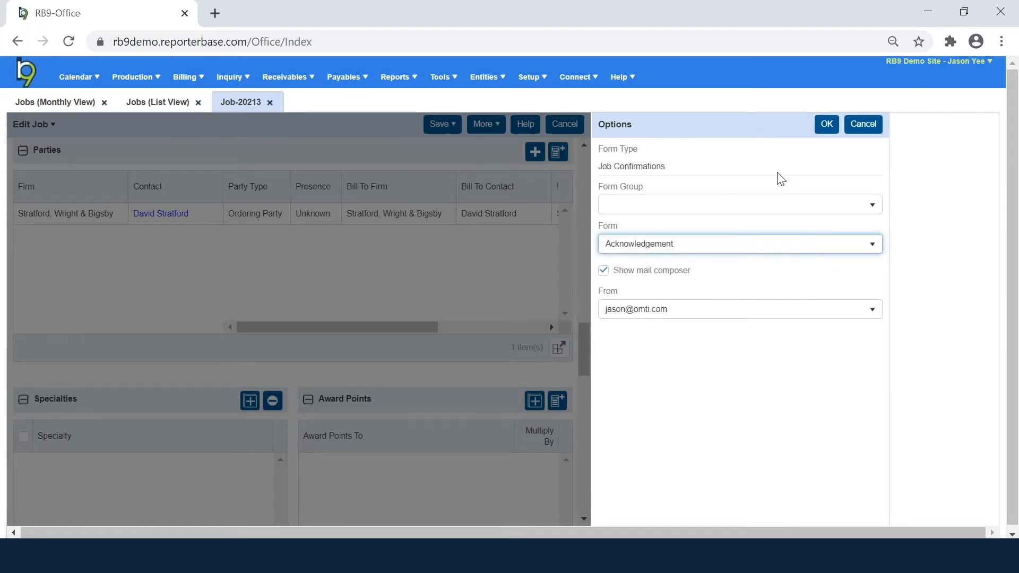
{"action": "left_click", "coordinate": [825, 125]}
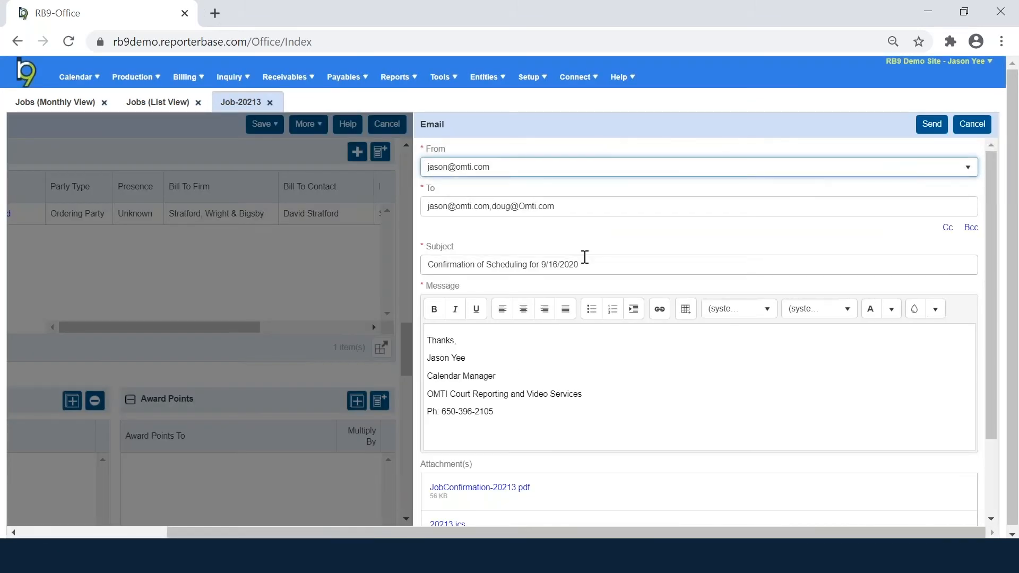
Review the confirmation email and its attachments, remove the second recipient, and send it.
{"action": "scroll", "coordinate": [579, 403], "scroll_direction": "down", "scroll_amount": 3}
{"action": "scroll", "coordinate": [562, 395], "scroll_direction": "up", "scroll_amount": 3}
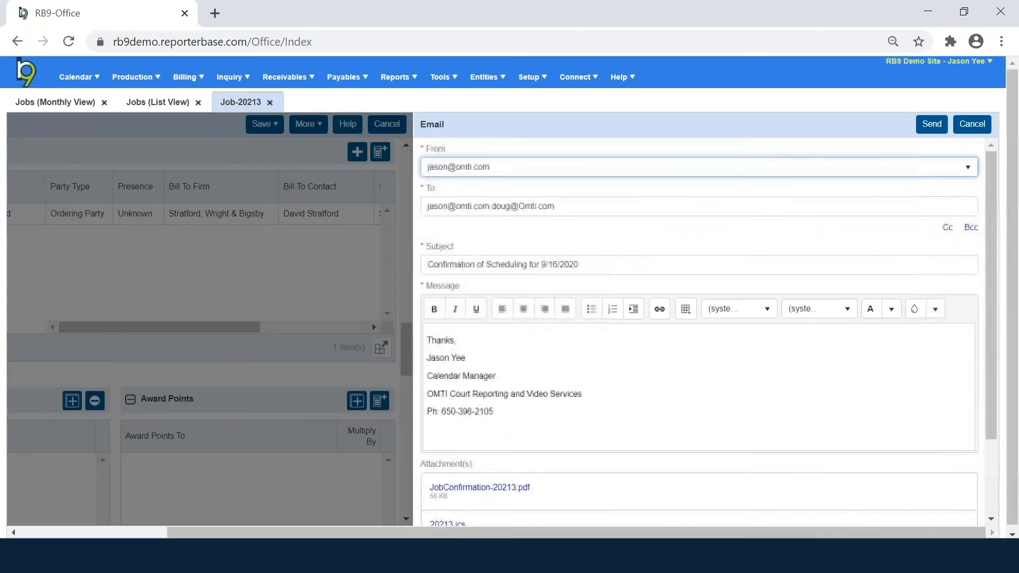
{"action": "scroll", "coordinate": [549, 391], "scroll_direction": "down", "scroll_amount": 2}
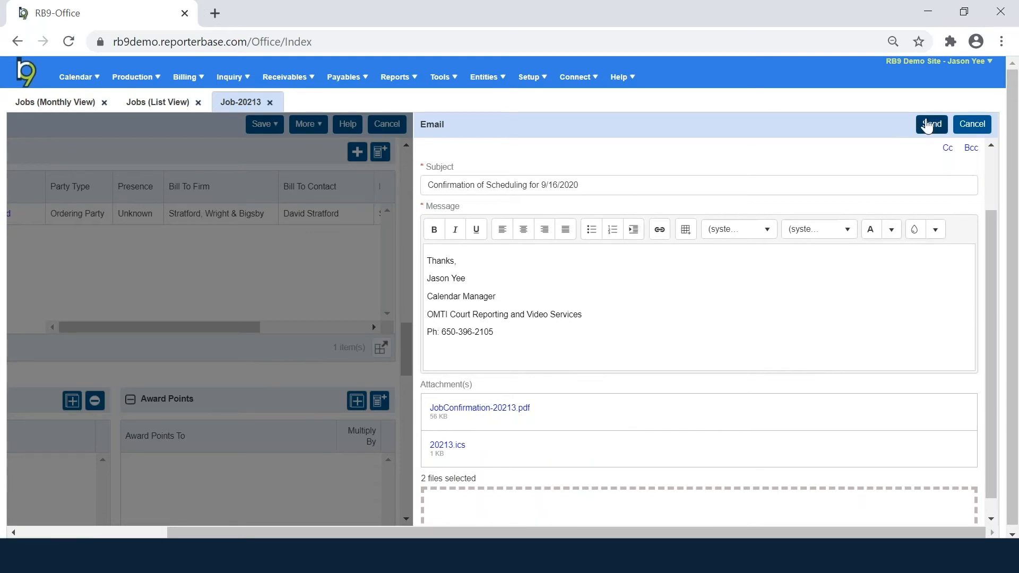
{"action": "scroll", "coordinate": [896, 307], "scroll_direction": "up", "scroll_amount": 2}
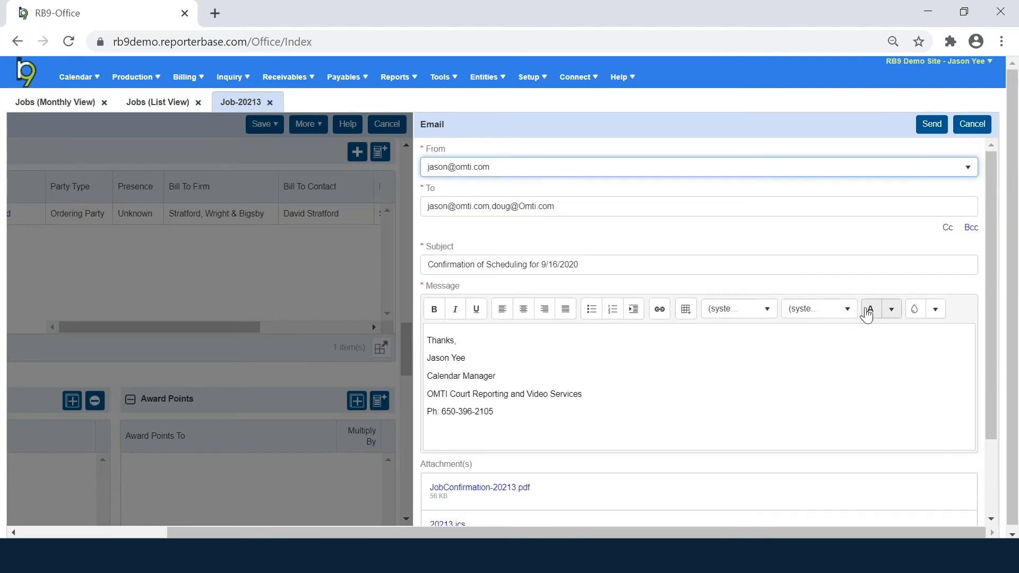
{"action": "triple_click", "coordinate": [579, 210]}
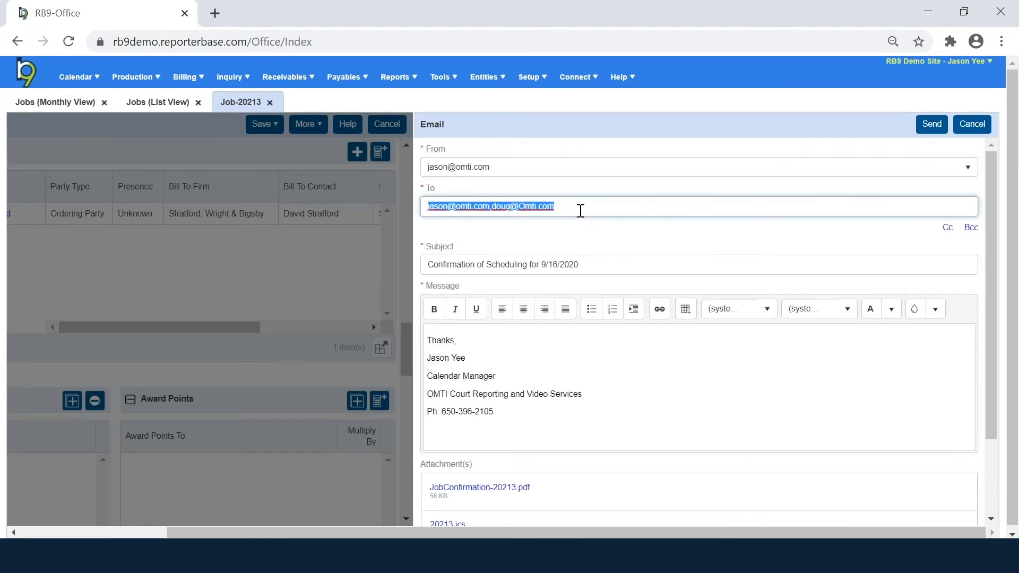
{"action": "left_click_drag", "start_coordinate": [579, 210], "coordinate": [491, 210]}
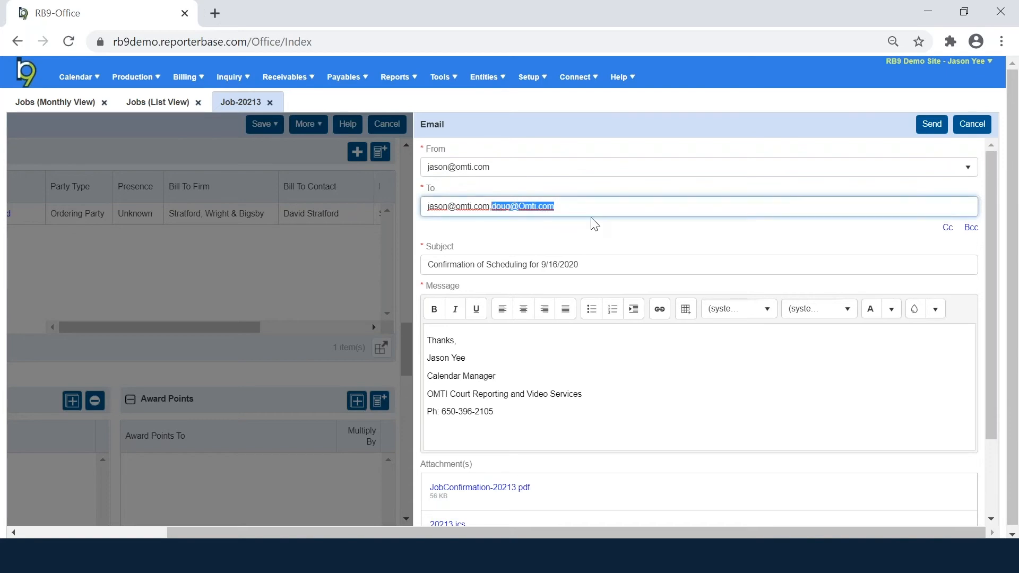
{"action": "key", "text": "BackSpace"}
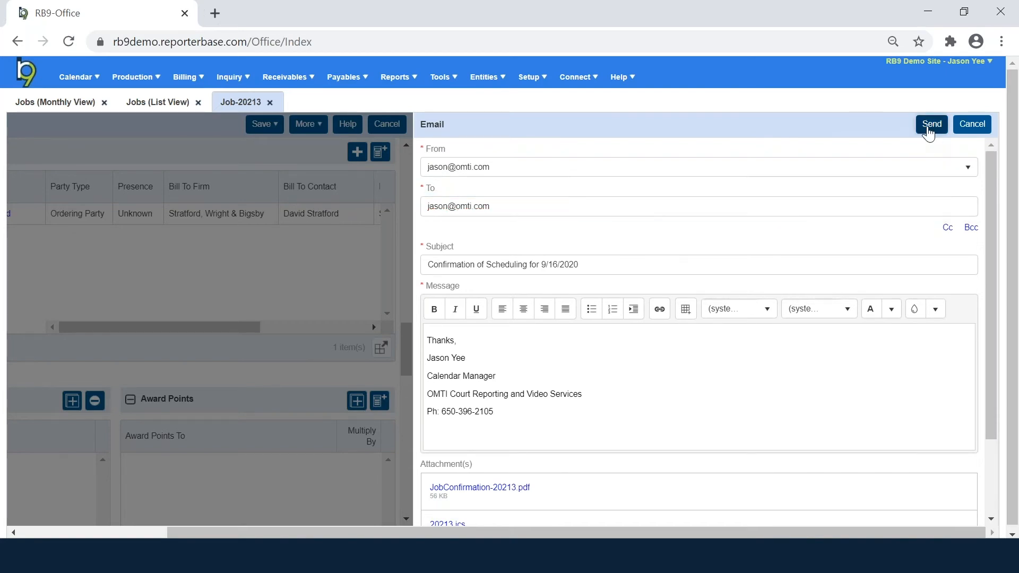
{"action": "left_click", "coordinate": [932, 124]}
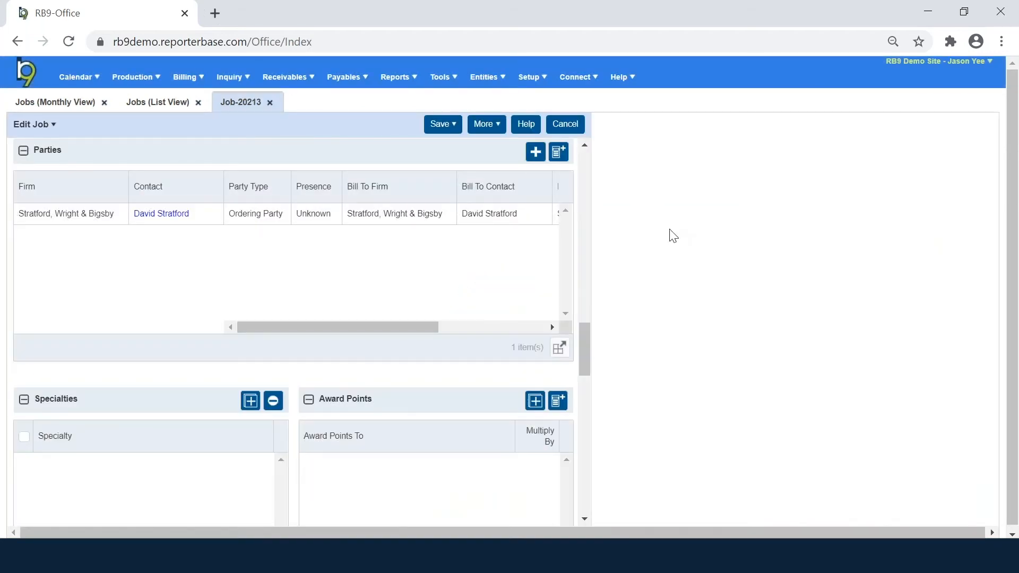
{"action": "left_click", "coordinate": [485, 127]}
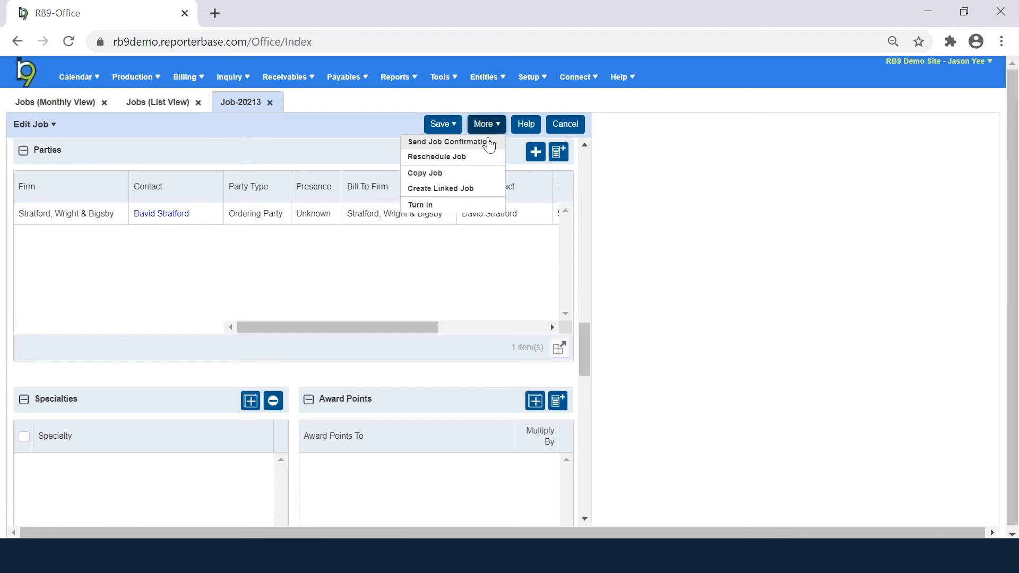
{"action": "left_click", "coordinate": [432, 261]}
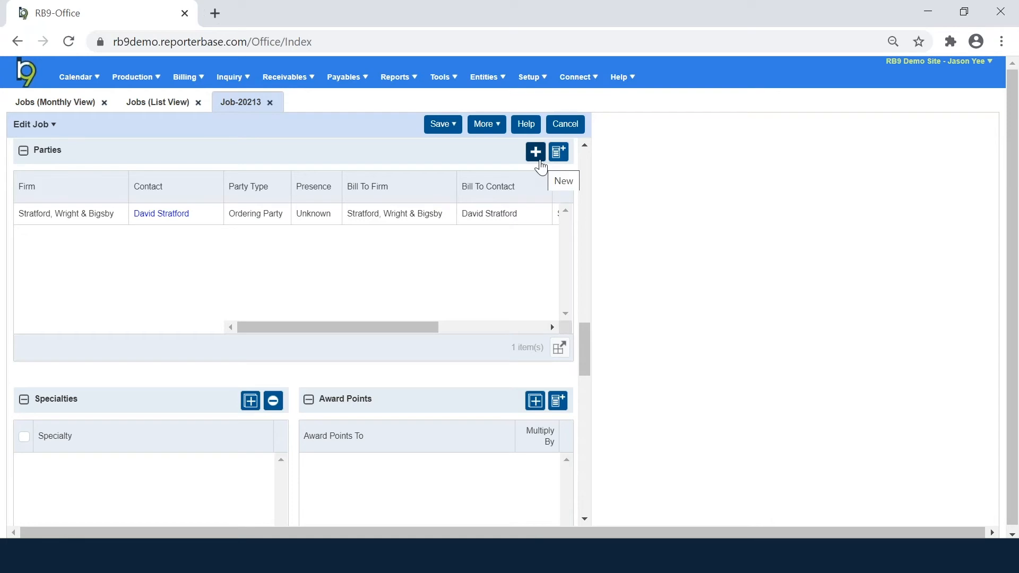
Open the job's ordering party for editing and review its general and billing information.
{"action": "left_click", "coordinate": [171, 219]}
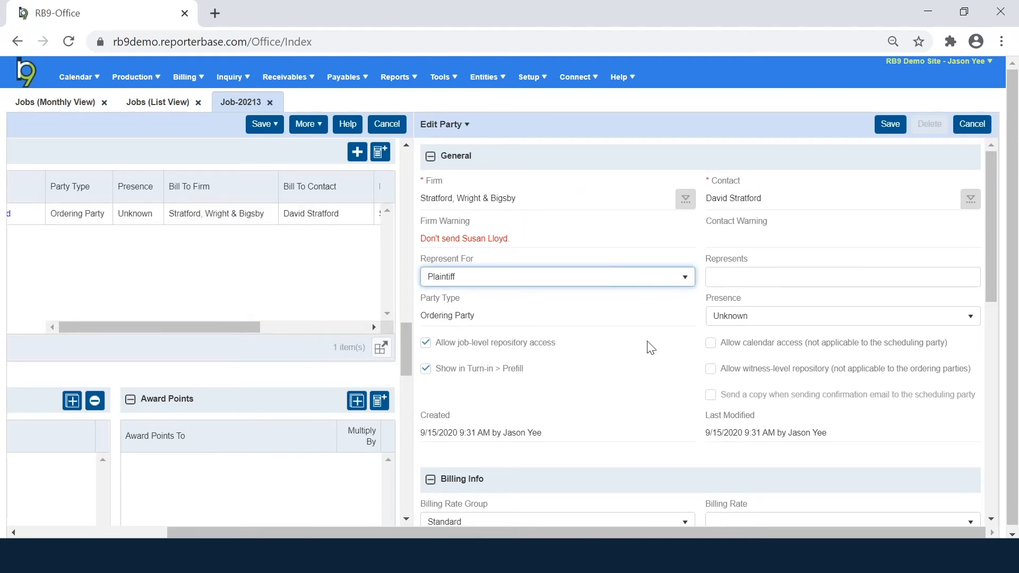
{"action": "scroll", "coordinate": [726, 332], "scroll_direction": "down", "scroll_amount": 2}
{"action": "scroll", "coordinate": [722, 342], "scroll_direction": "down", "scroll_amount": 3}
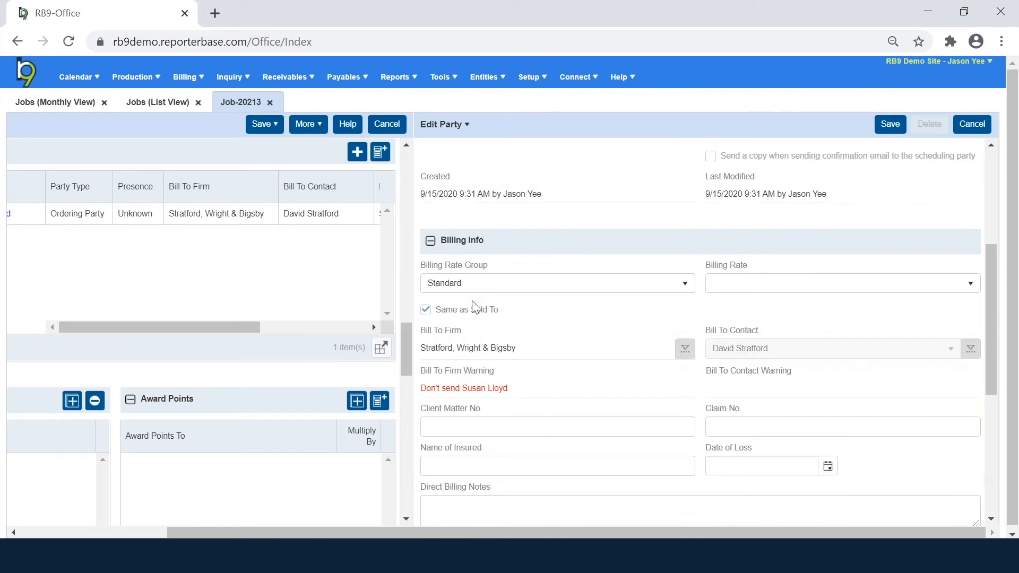
{"action": "scroll", "coordinate": [549, 370], "scroll_direction": "down", "scroll_amount": 2}
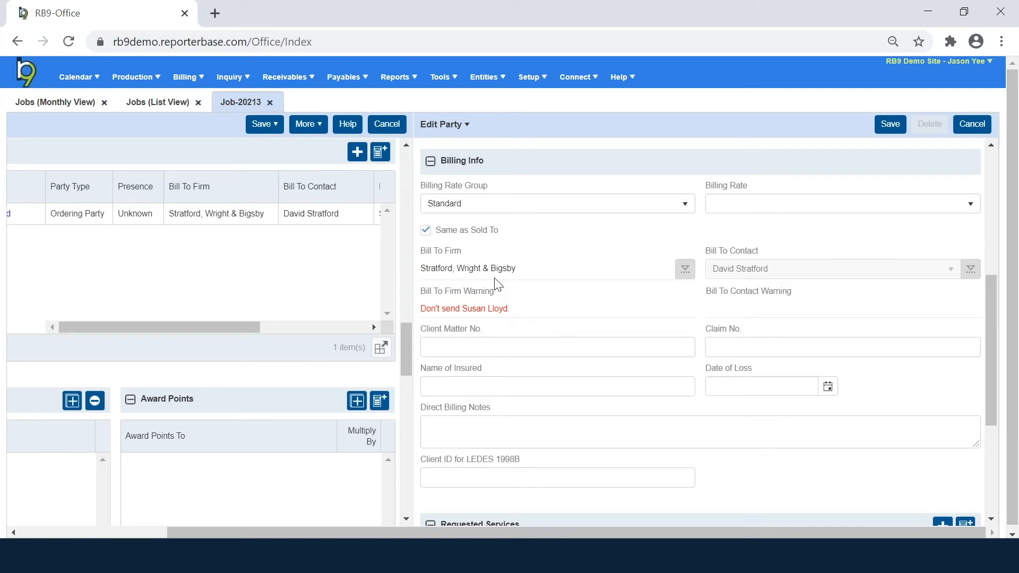
Turn off Same as Sold To, look over the Bill To Firm options and other billing fields, and turn it back on.
{"action": "left_click", "coordinate": [426, 230]}
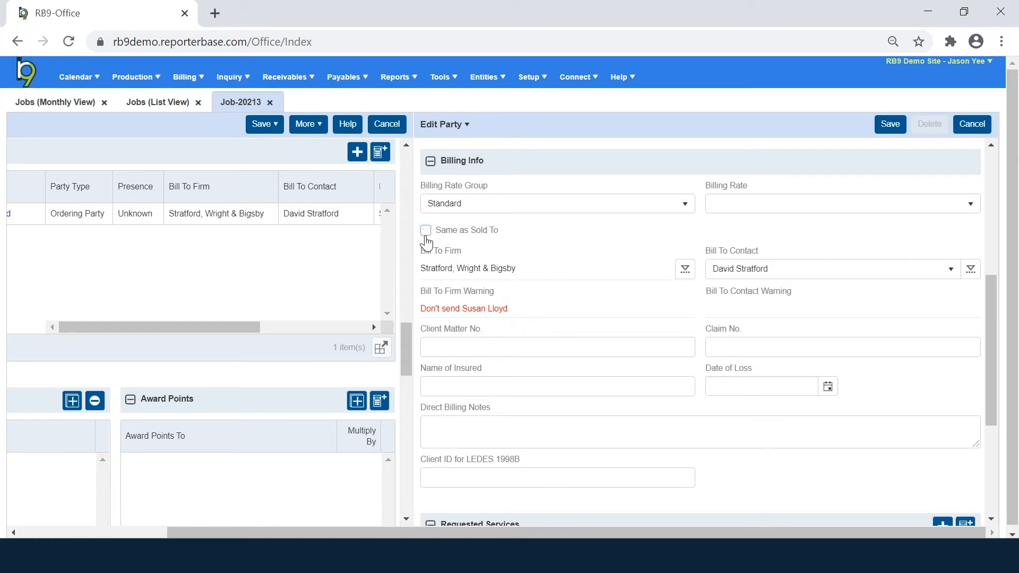
{"action": "left_click", "coordinate": [684, 269]}
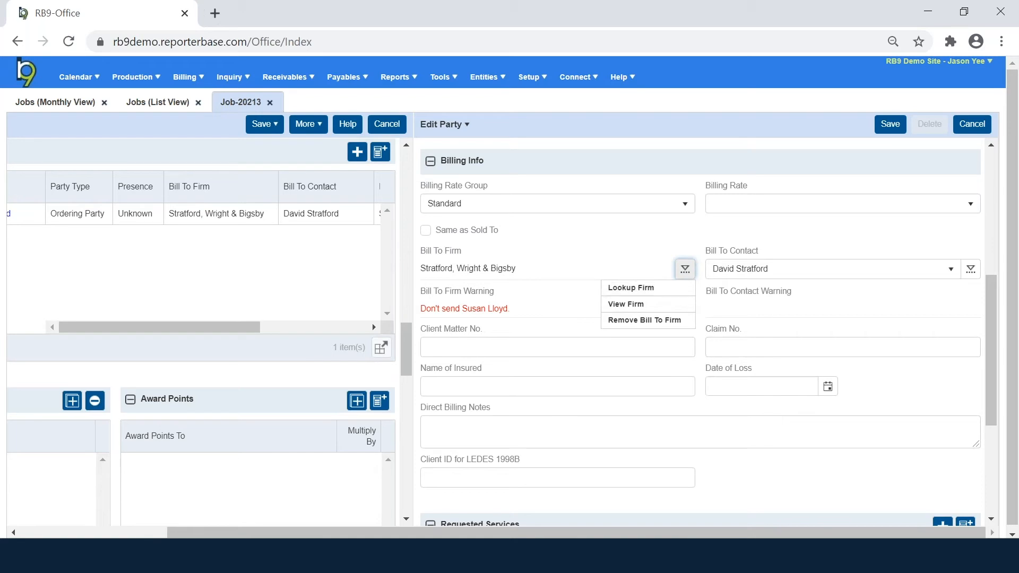
{"action": "left_click", "coordinate": [738, 348]}
{"action": "left_click", "coordinate": [689, 385]}
{"action": "left_click", "coordinate": [724, 383]}
{"action": "left_click", "coordinate": [614, 443]}
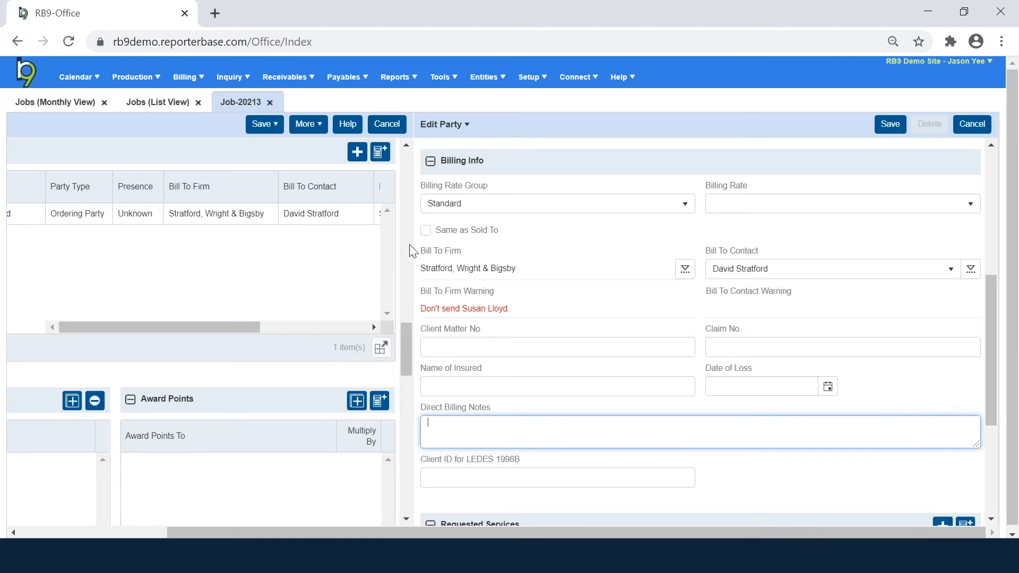
{"action": "left_click", "coordinate": [426, 231]}
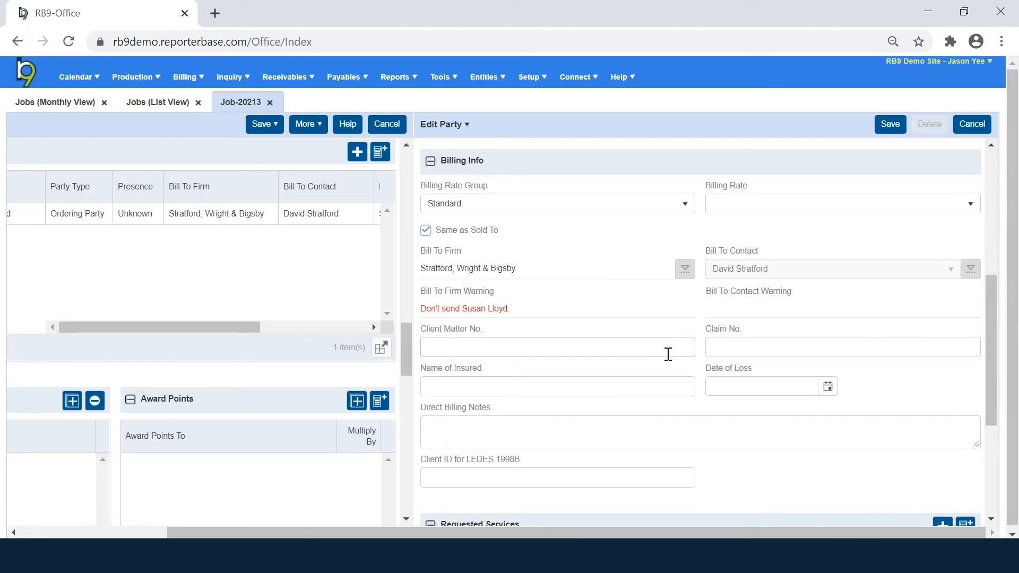
Set the ordering party's billing rate to Depo-Regular and save the party.
{"action": "left_click", "coordinate": [784, 211]}
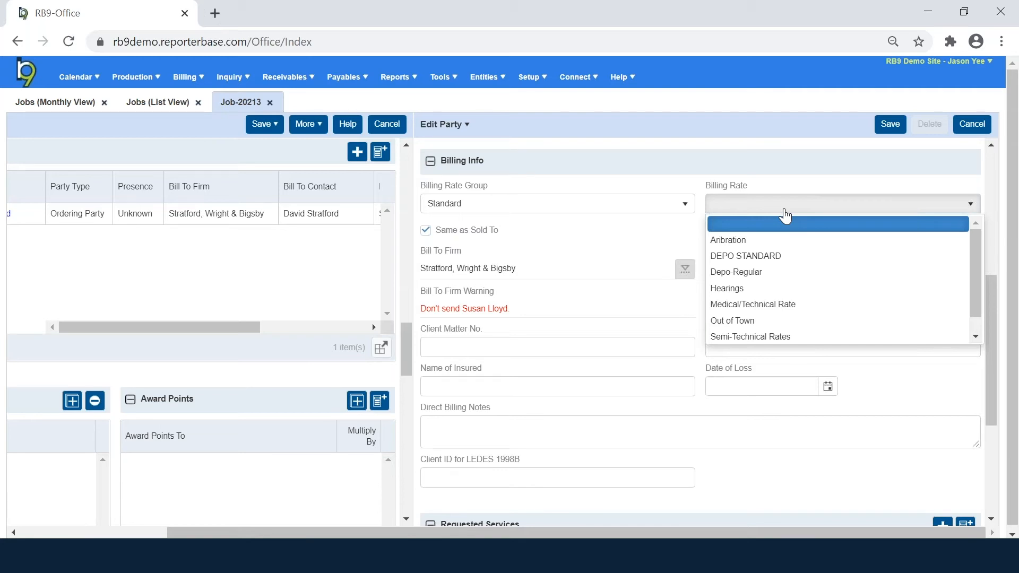
{"action": "scroll", "coordinate": [782, 254], "scroll_direction": "down", "scroll_amount": 3}
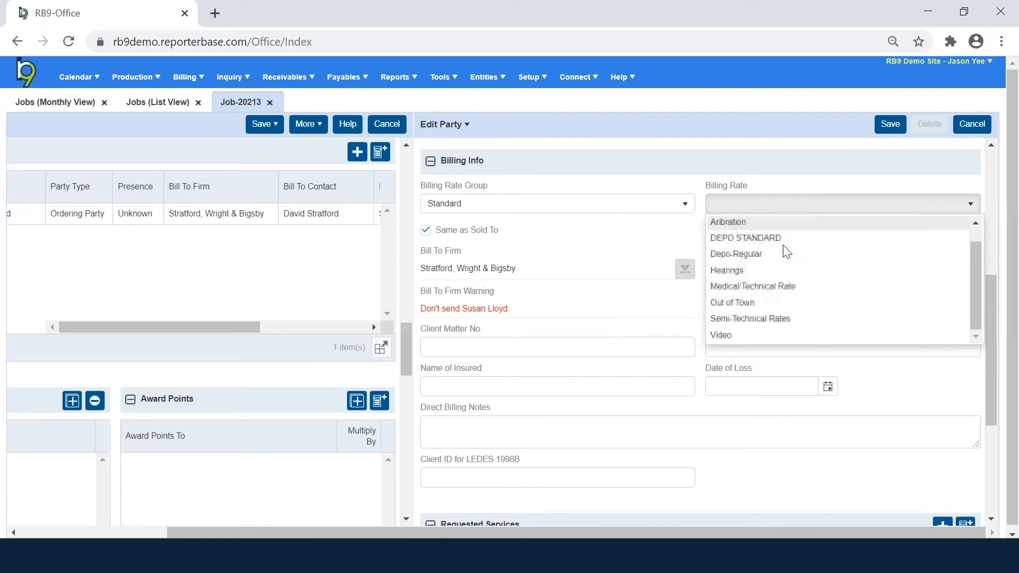
{"action": "scroll", "coordinate": [785, 261], "scroll_direction": "up", "scroll_amount": 2}
{"action": "left_click", "coordinate": [770, 279]}
{"action": "left_click", "coordinate": [760, 349]}
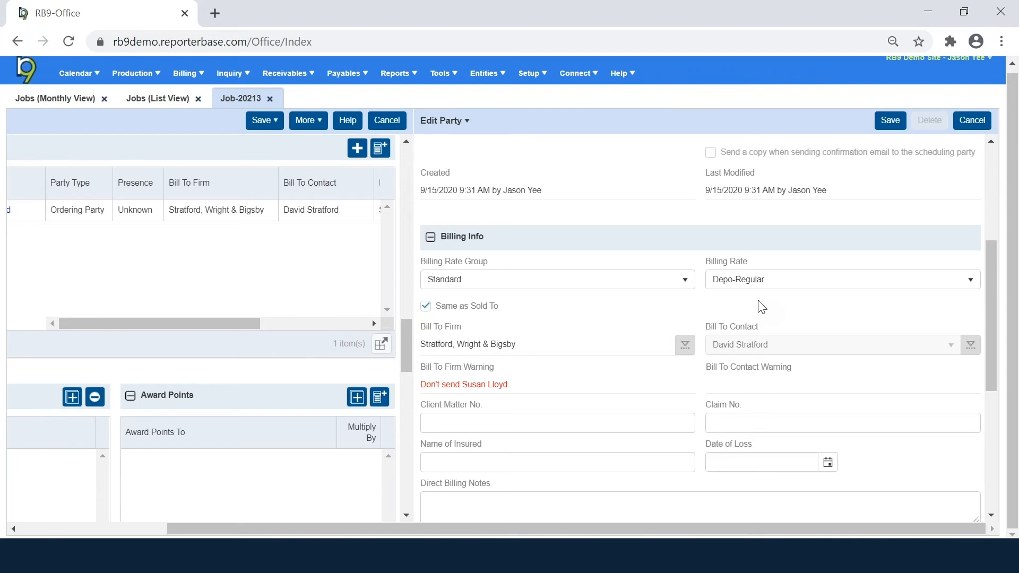
{"action": "scroll", "coordinate": [797, 356], "scroll_direction": "down", "scroll_amount": 6}
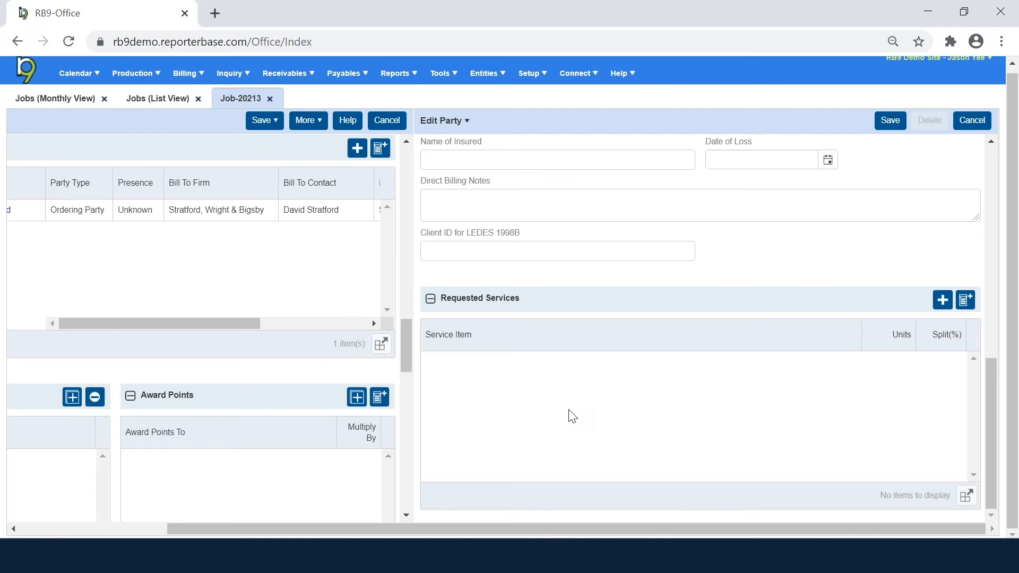
{"action": "left_click", "coordinate": [890, 122]}
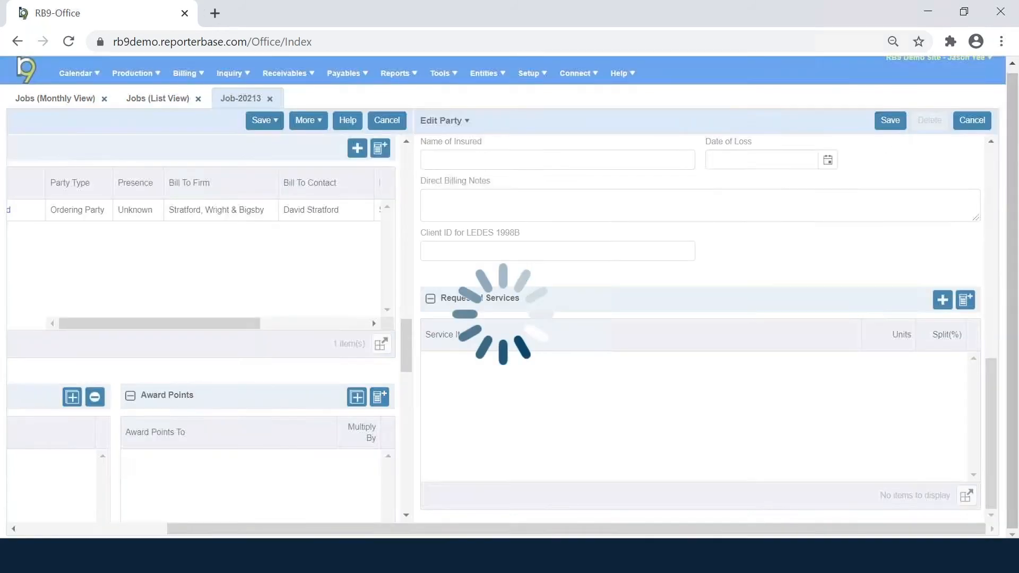
Add the RealTime specialty to the job.
{"action": "scroll", "coordinate": [278, 344], "scroll_direction": "down", "scroll_amount": 3}
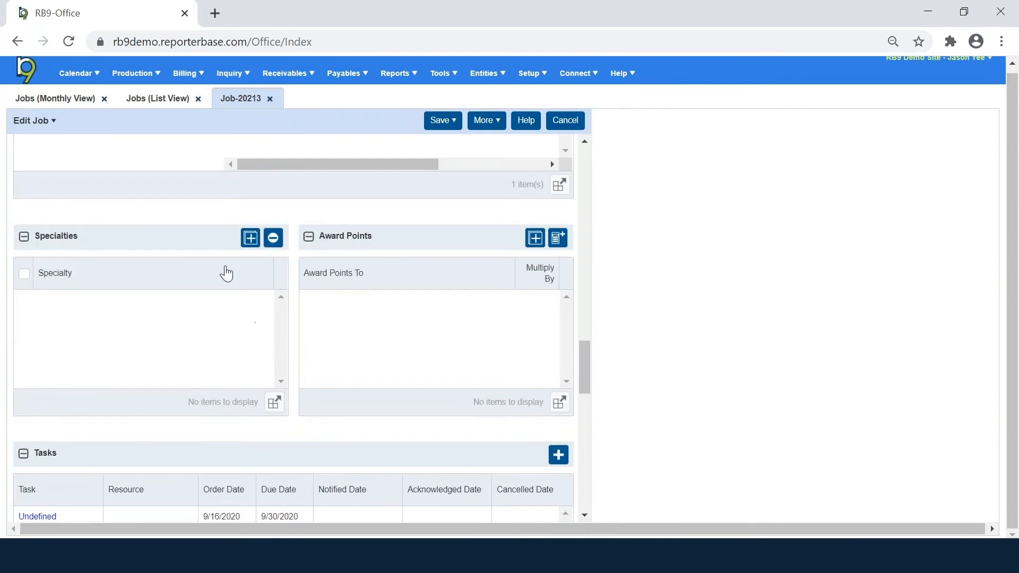
{"action": "left_click", "coordinate": [250, 237]}
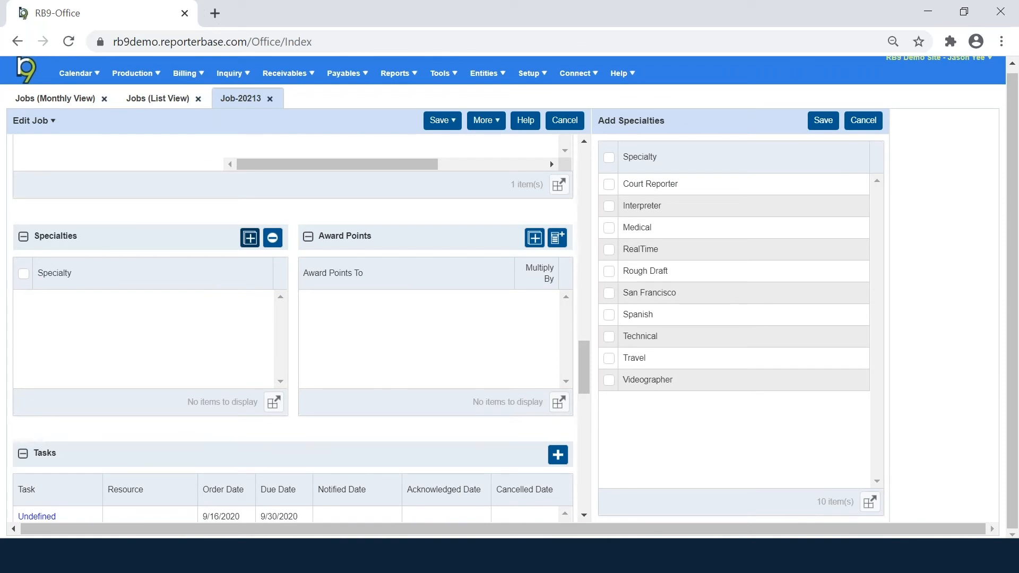
{"action": "left_click", "coordinate": [608, 250]}
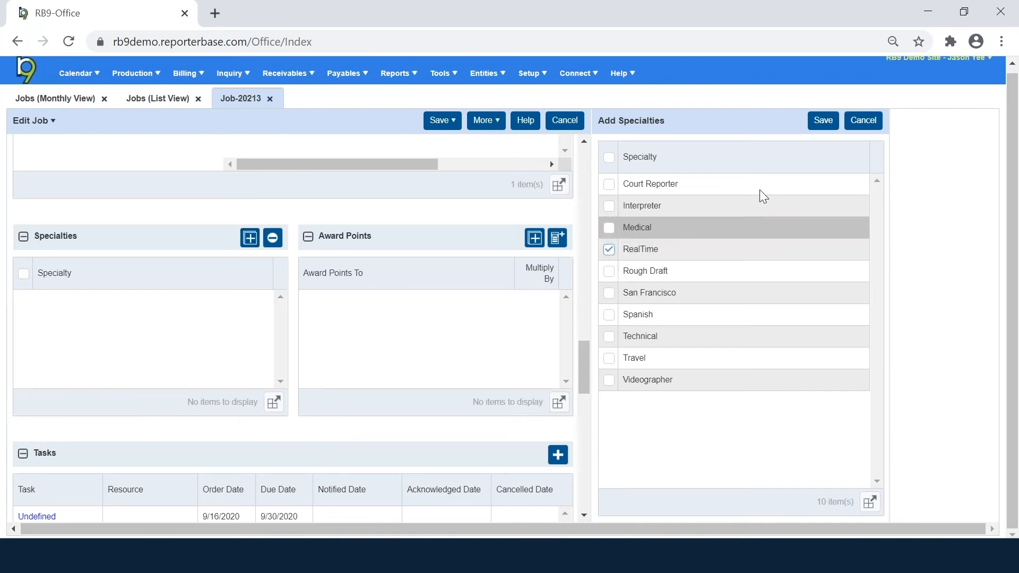
{"action": "left_click", "coordinate": [822, 121]}
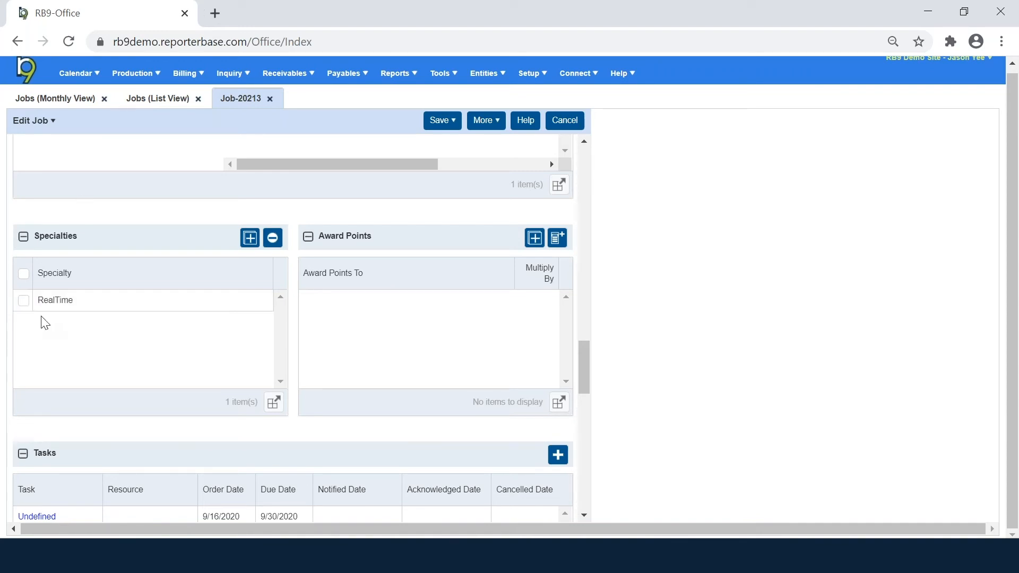
Remove the RealTime specialty from the job.
{"action": "left_click", "coordinate": [22, 303]}
{"action": "left_click", "coordinate": [272, 237]}
{"action": "left_click", "coordinate": [414, 336]}
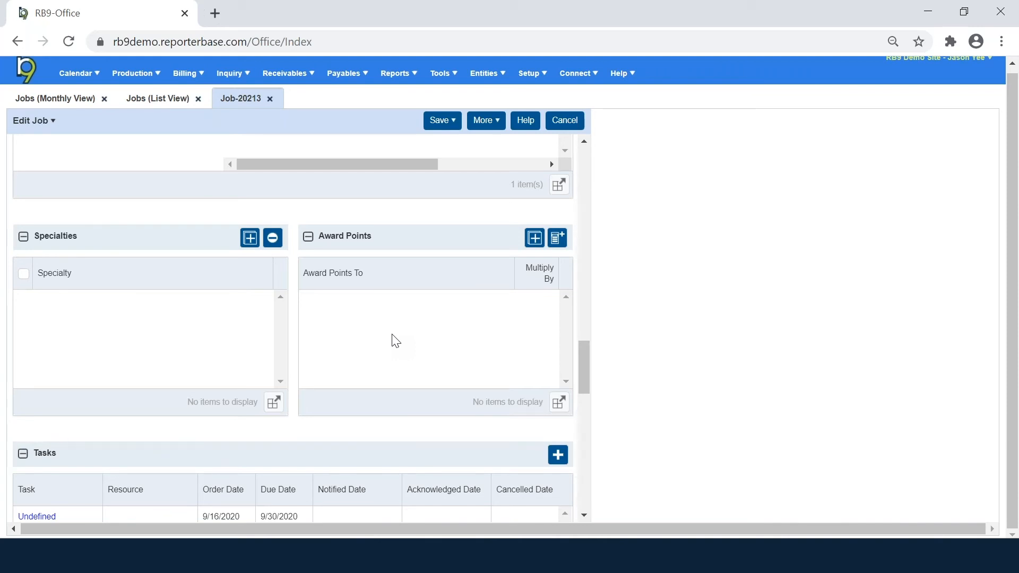
Change the job's Undefined task to Depo, accept the due date change to 9/28/2020, and save the task.
{"action": "scroll", "coordinate": [393, 338], "scroll_direction": "down", "scroll_amount": 5}
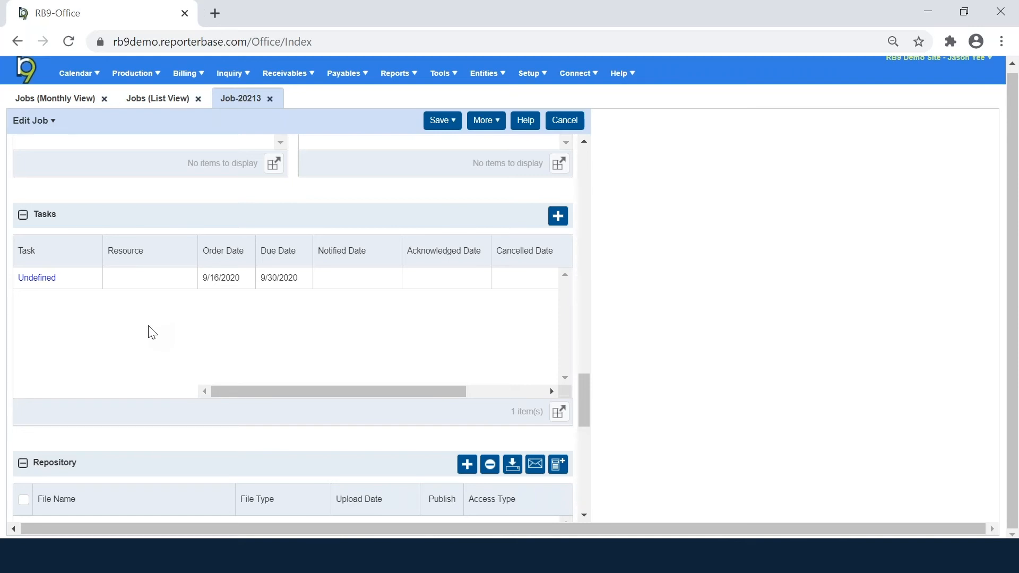
{"action": "left_click", "coordinate": [38, 278]}
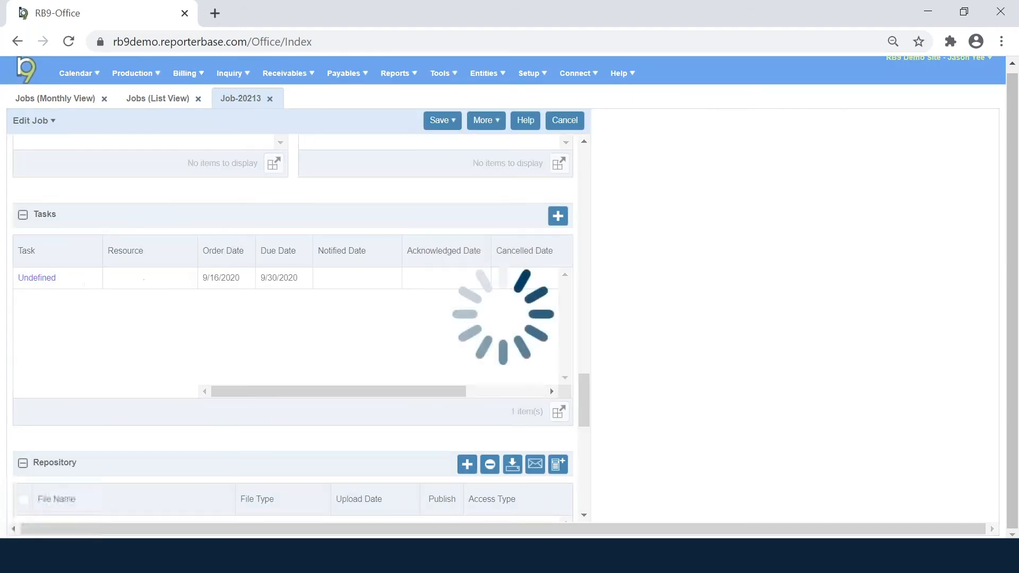
{"action": "left_click", "coordinate": [649, 165]}
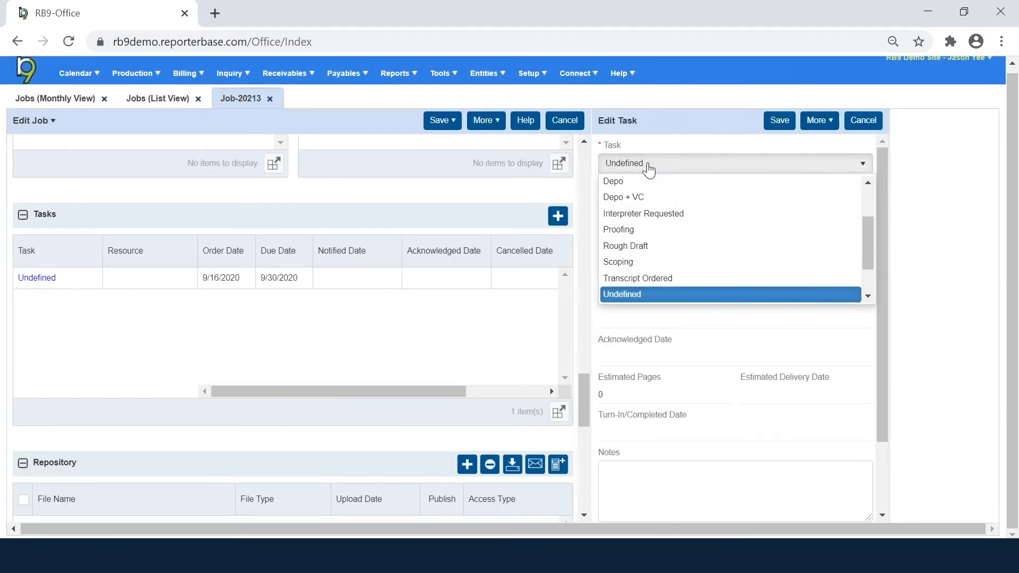
{"action": "scroll", "coordinate": [692, 261], "scroll_direction": "up", "scroll_amount": 2}
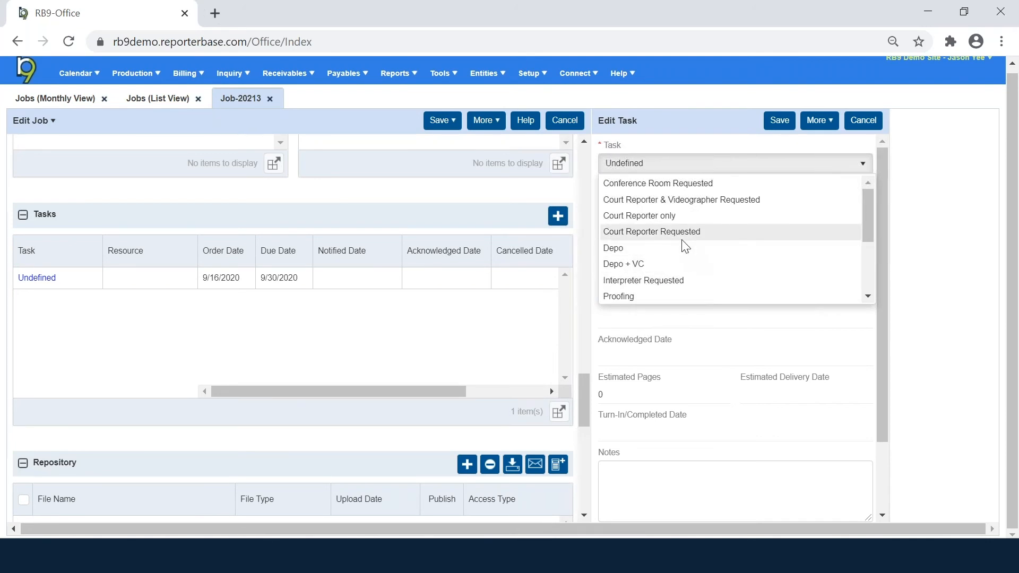
{"action": "left_click", "coordinate": [679, 247]}
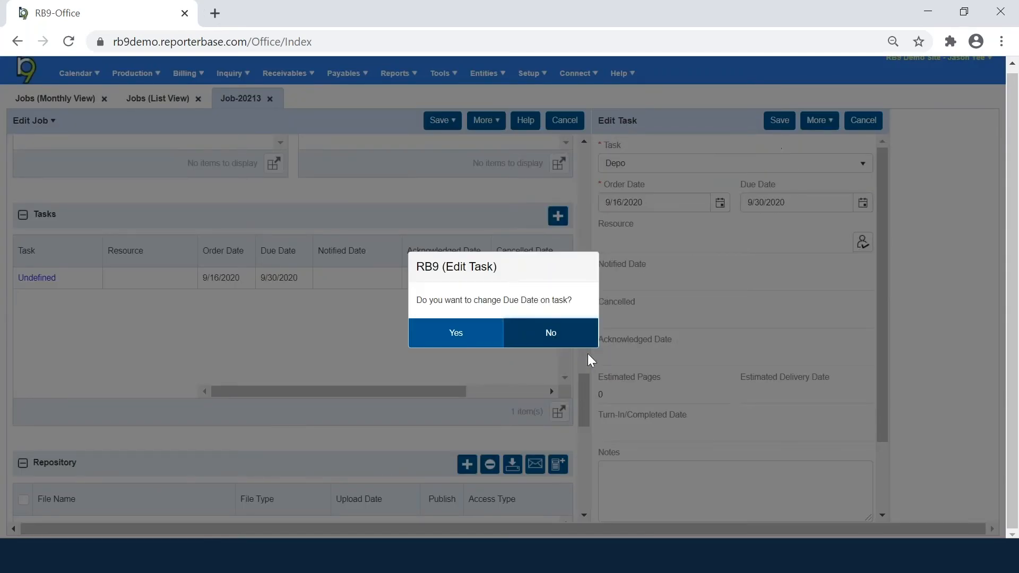
{"action": "left_click", "coordinate": [490, 337]}
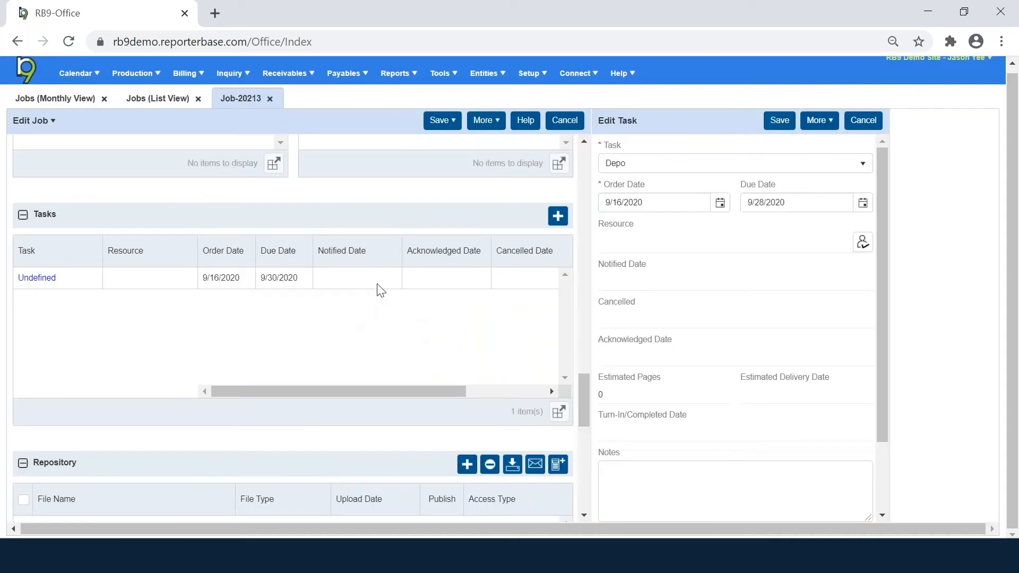
{"action": "left_click", "coordinate": [779, 126]}
Add a Videographer requested task to the job and save it.
{"action": "left_click", "coordinate": [557, 219]}
{"action": "left_click", "coordinate": [676, 174]}
{"action": "scroll", "coordinate": [678, 260], "scroll_direction": "down", "scroll_amount": 3}
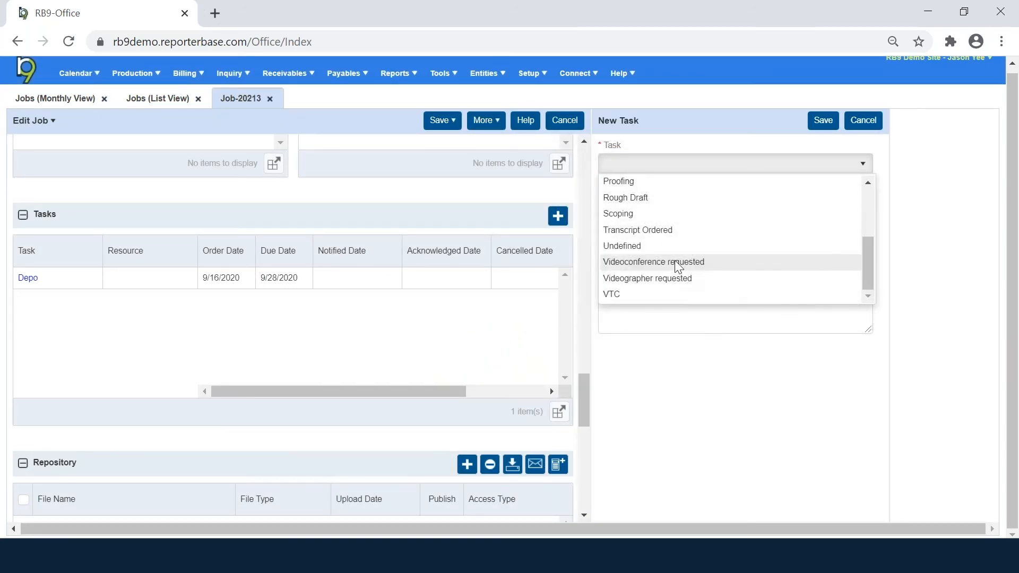
{"action": "left_click", "coordinate": [675, 280]}
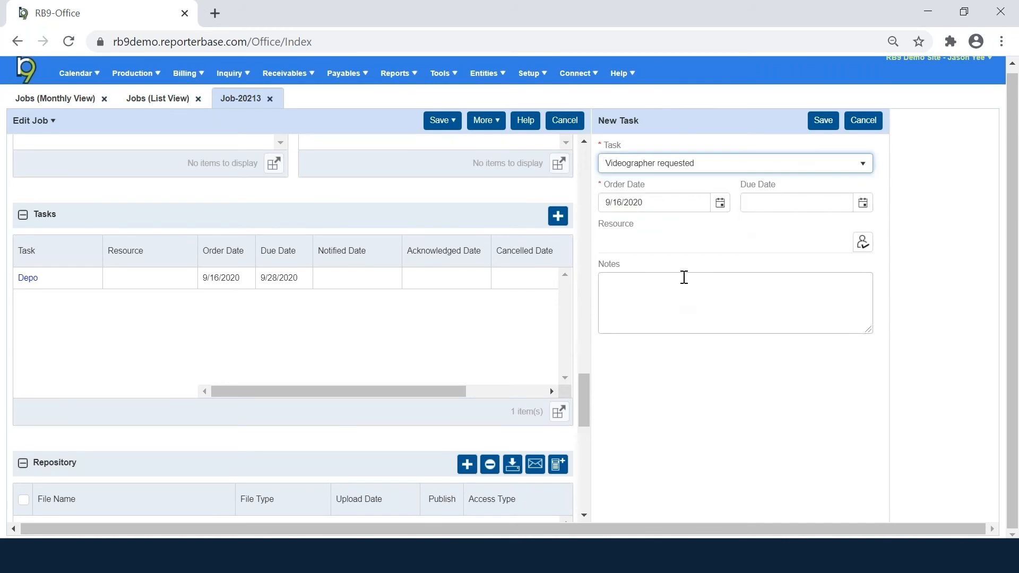
{"action": "left_click", "coordinate": [823, 121]}
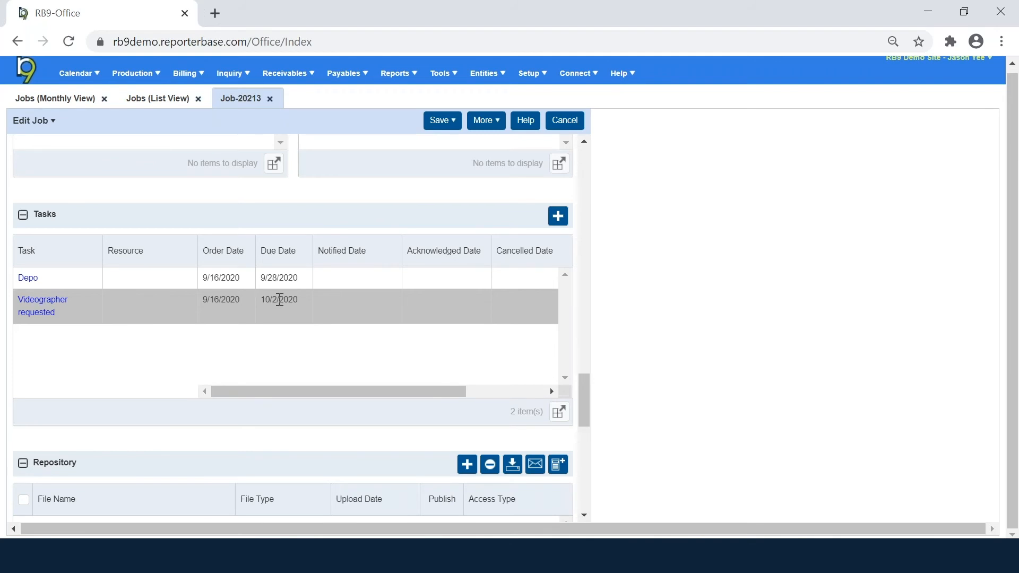
Compare the due dates of the Depo and Videographer requested tasks.
{"action": "left_click_drag", "start_coordinate": [297, 300], "coordinate": [255, 304]}
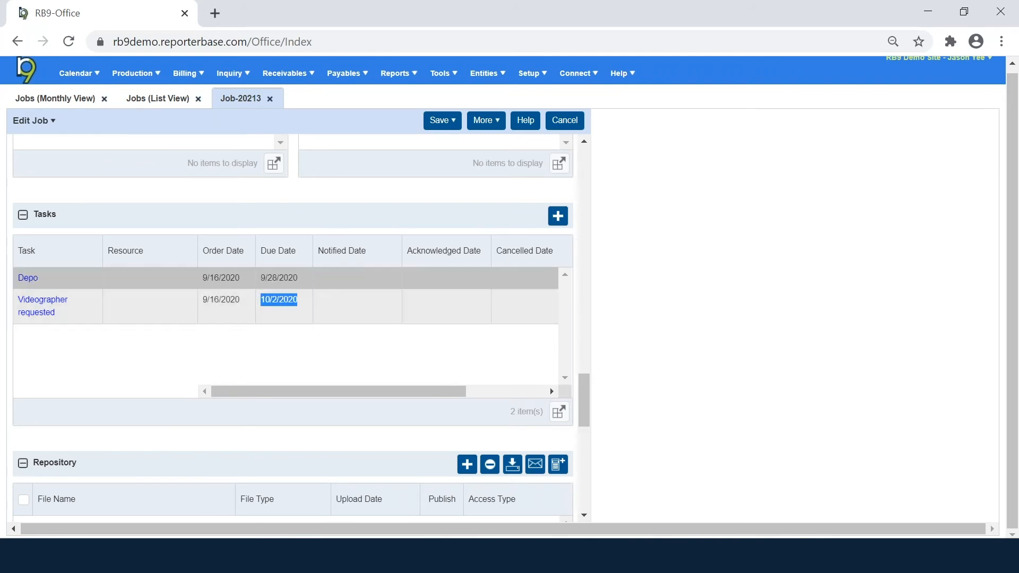
{"action": "left_click_drag", "start_coordinate": [299, 277], "coordinate": [264, 288]}
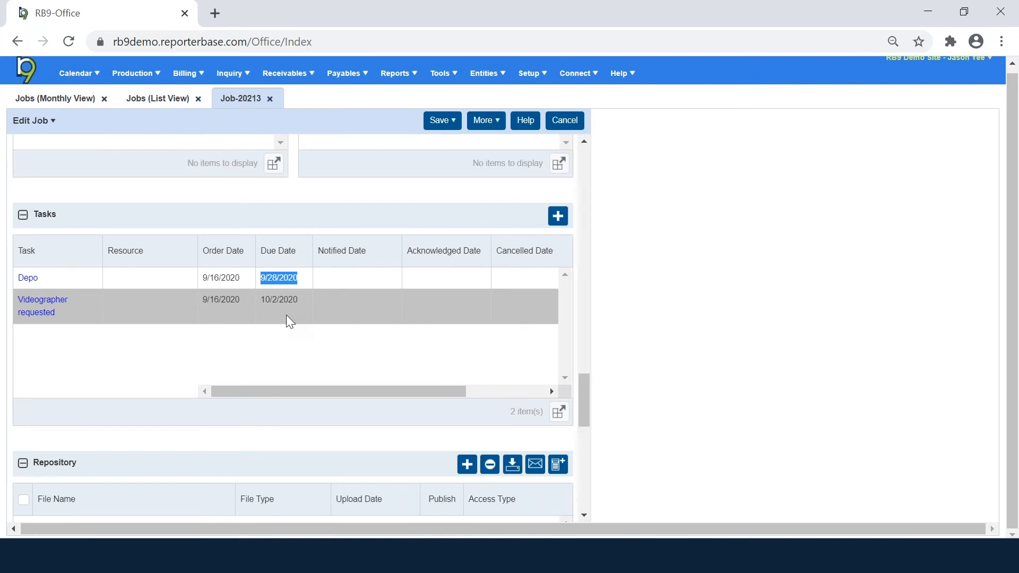
{"action": "left_click_drag", "start_coordinate": [301, 301], "coordinate": [276, 308]}
{"action": "left_click", "coordinate": [272, 312]}
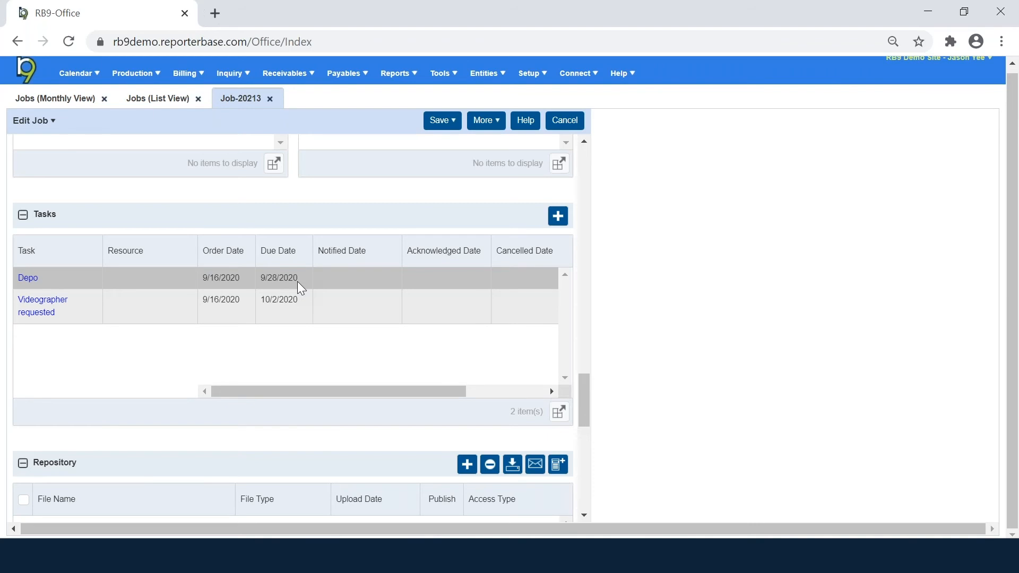
Search overdue tasks for all resources, view the first listed resource's overdue tasks report, and select all resources but close without sending.
{"action": "left_click", "coordinate": [75, 77]}
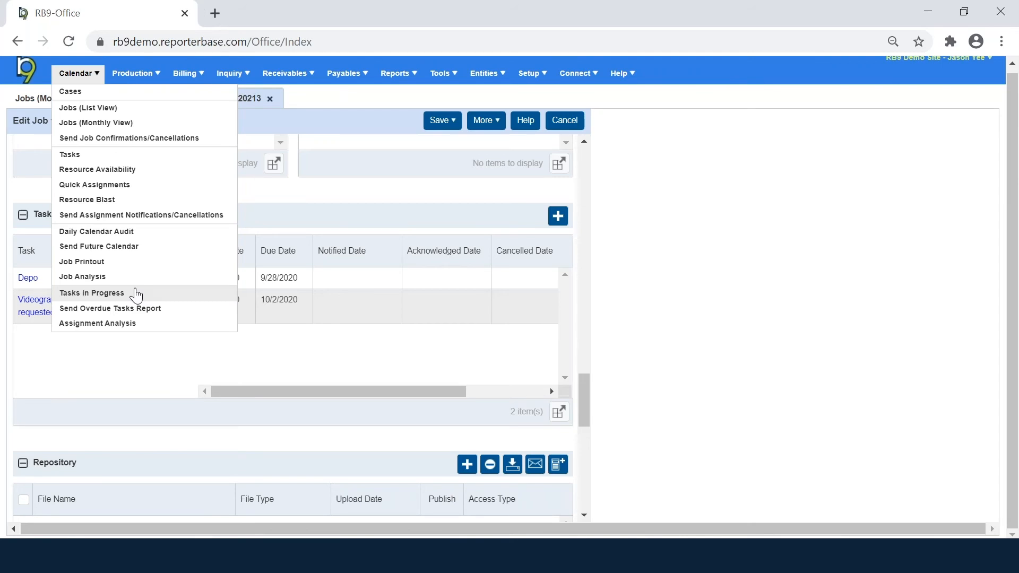
{"action": "left_click", "coordinate": [166, 309]}
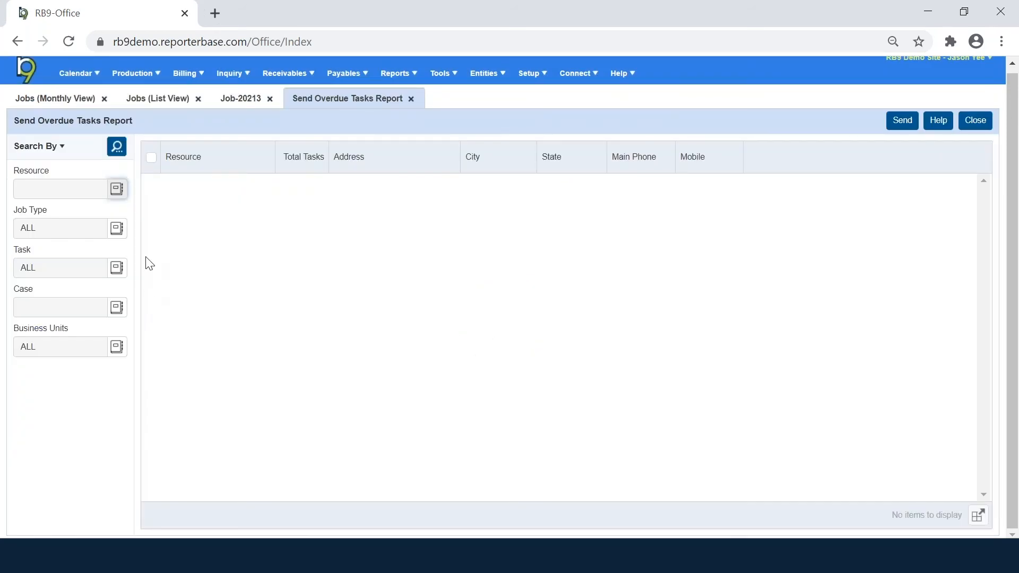
{"action": "left_click", "coordinate": [118, 147]}
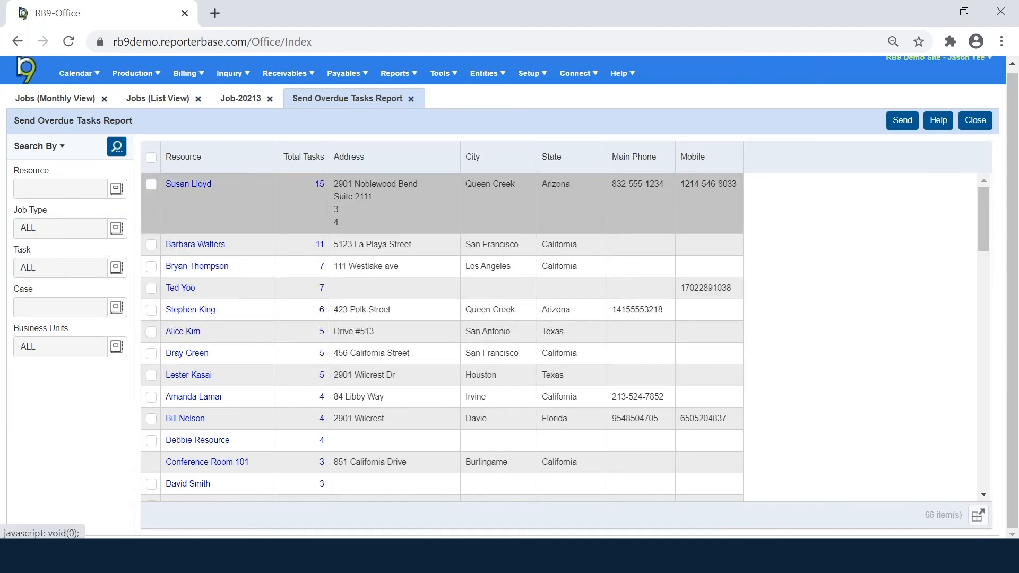
{"action": "left_click", "coordinate": [319, 184]}
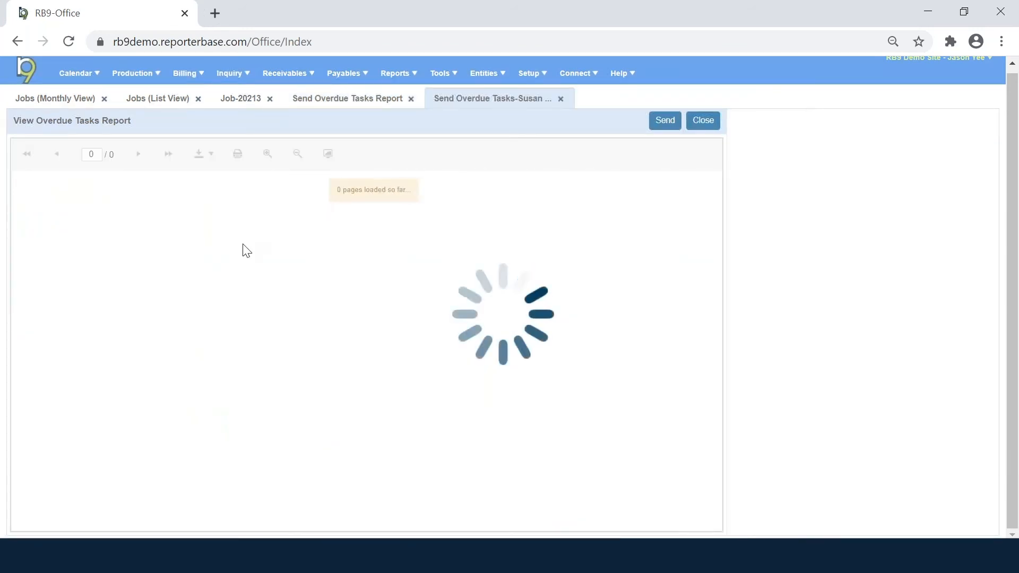
{"action": "scroll", "coordinate": [246, 299], "scroll_direction": "down", "scroll_amount": 3}
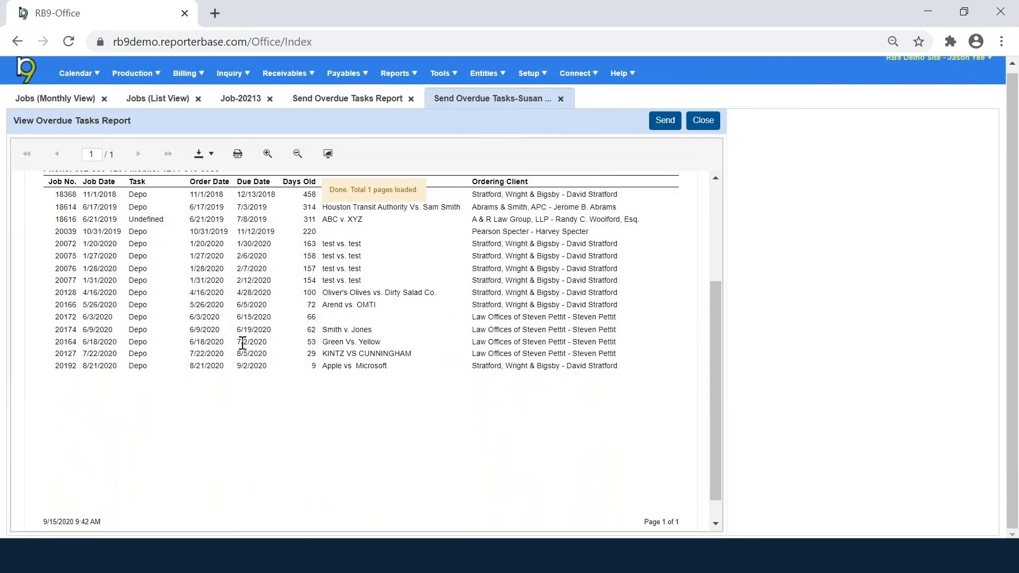
{"action": "scroll", "coordinate": [245, 371], "scroll_direction": "up", "scroll_amount": 2}
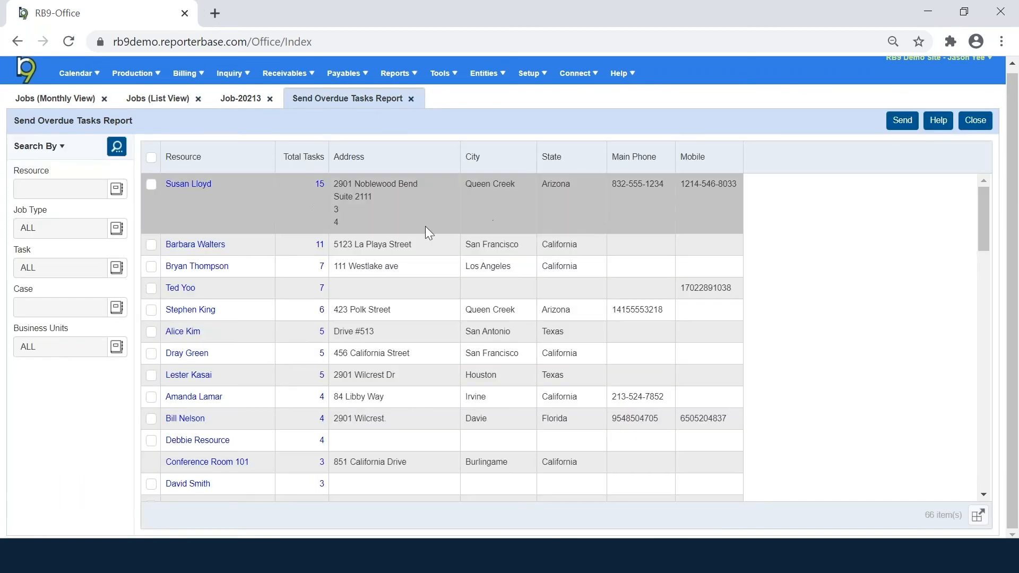
{"action": "left_click", "coordinate": [703, 121]}
{"action": "left_click", "coordinate": [151, 157]}
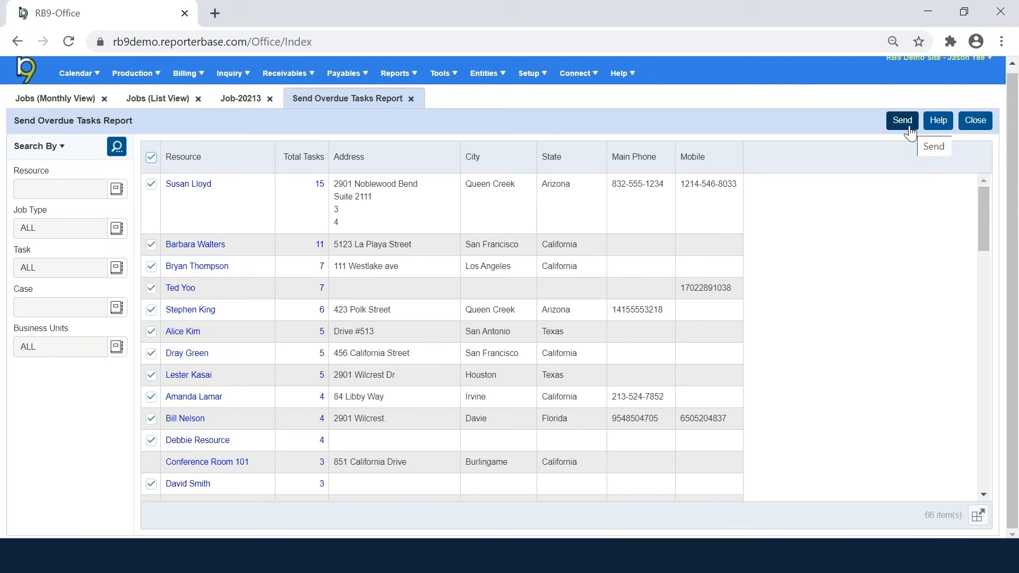
{"action": "left_click", "coordinate": [974, 121]}
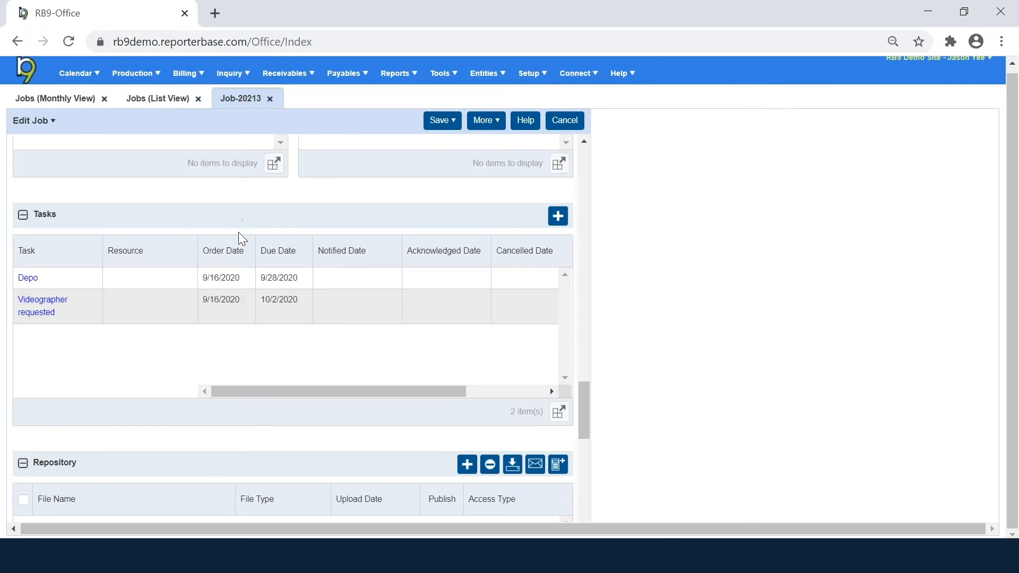
Open resource assignment for the Depo task and review the Show Available Only options and the list of available reporters.
{"action": "left_click", "coordinate": [29, 279]}
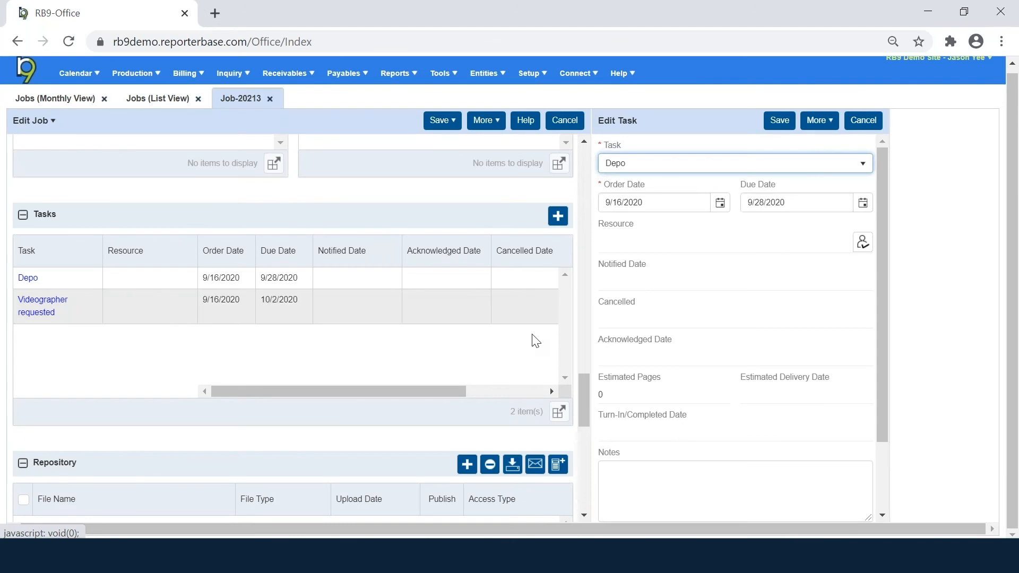
{"action": "left_click", "coordinate": [862, 244]}
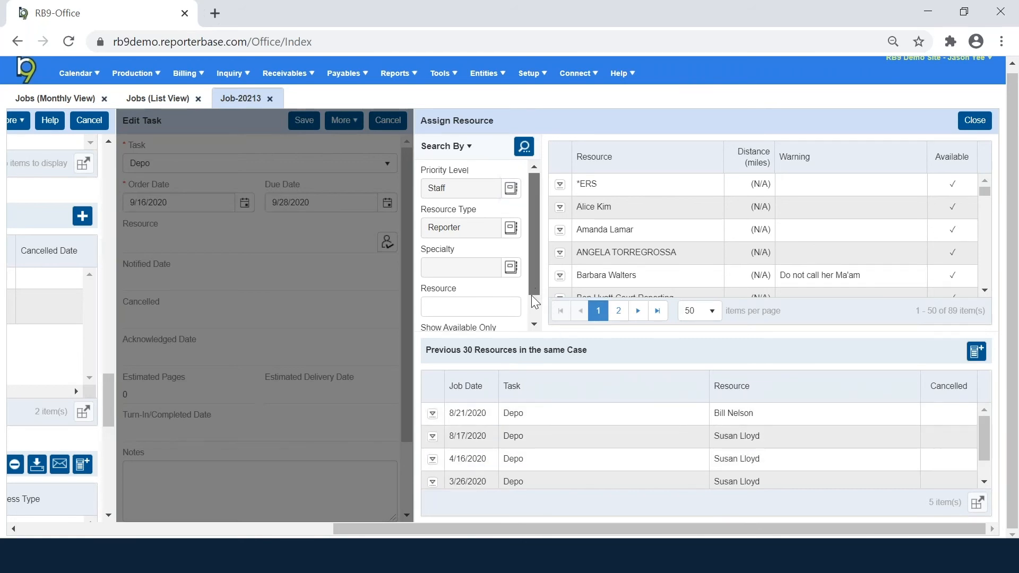
{"action": "left_click_drag", "start_coordinate": [533, 286], "coordinate": [528, 323]}
{"action": "left_click", "coordinate": [467, 315]}
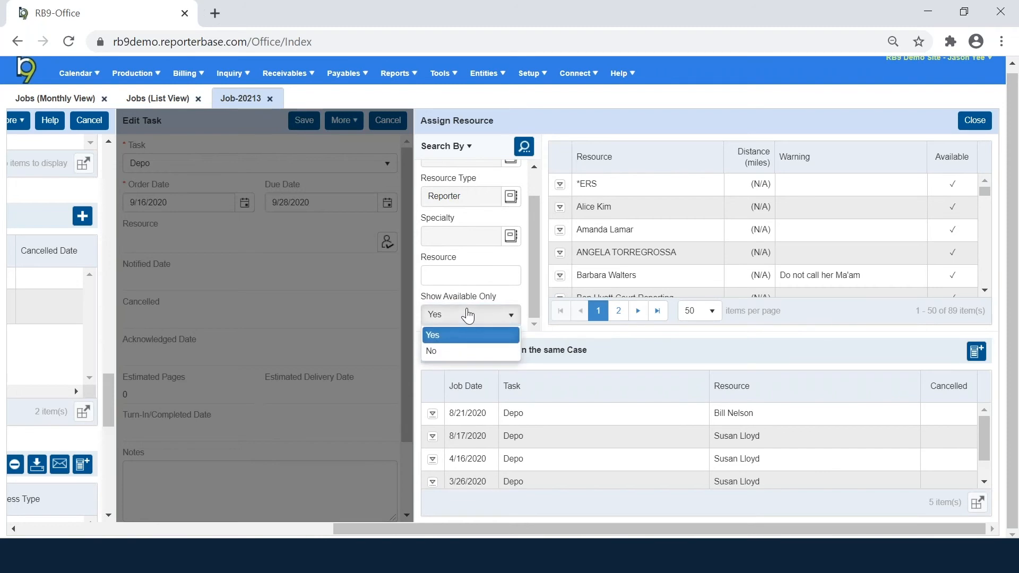
{"action": "left_click", "coordinate": [467, 315]}
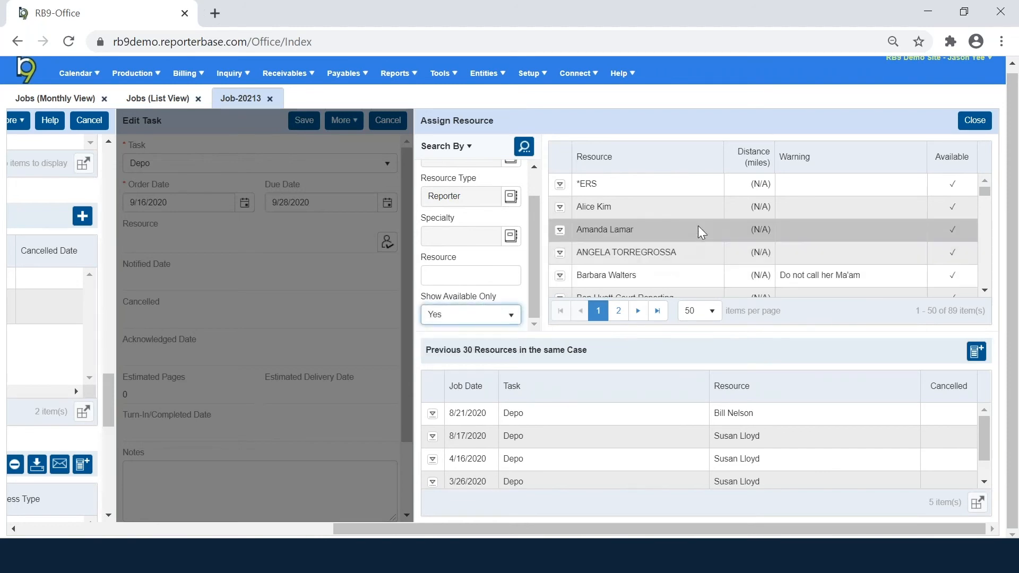
{"action": "left_click_drag", "start_coordinate": [751, 185], "coordinate": [771, 187]}
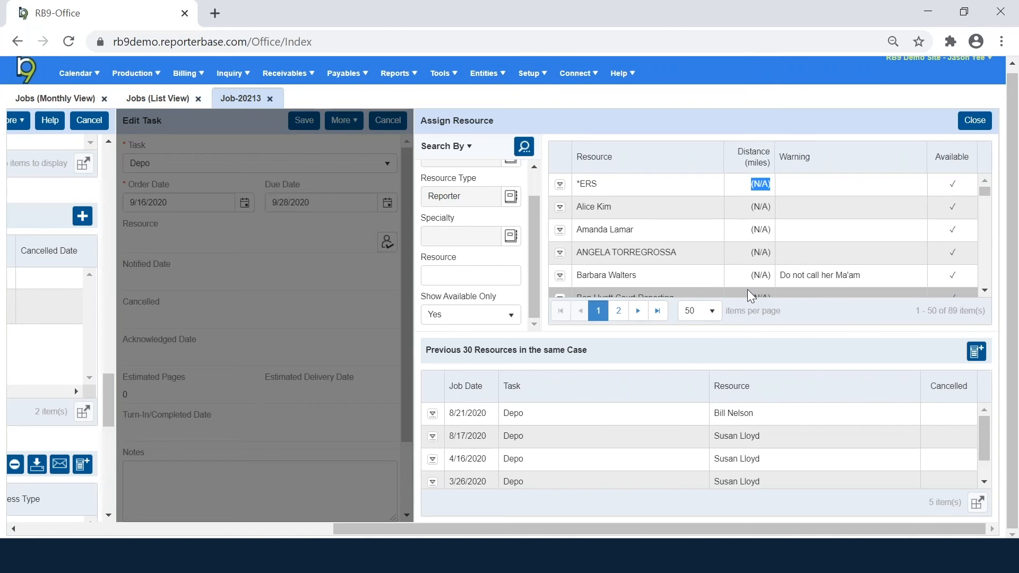
{"action": "scroll", "coordinate": [692, 238], "scroll_direction": "down", "scroll_amount": 3}
{"action": "scroll", "coordinate": [692, 238], "scroll_direction": "down", "scroll_amount": 3}
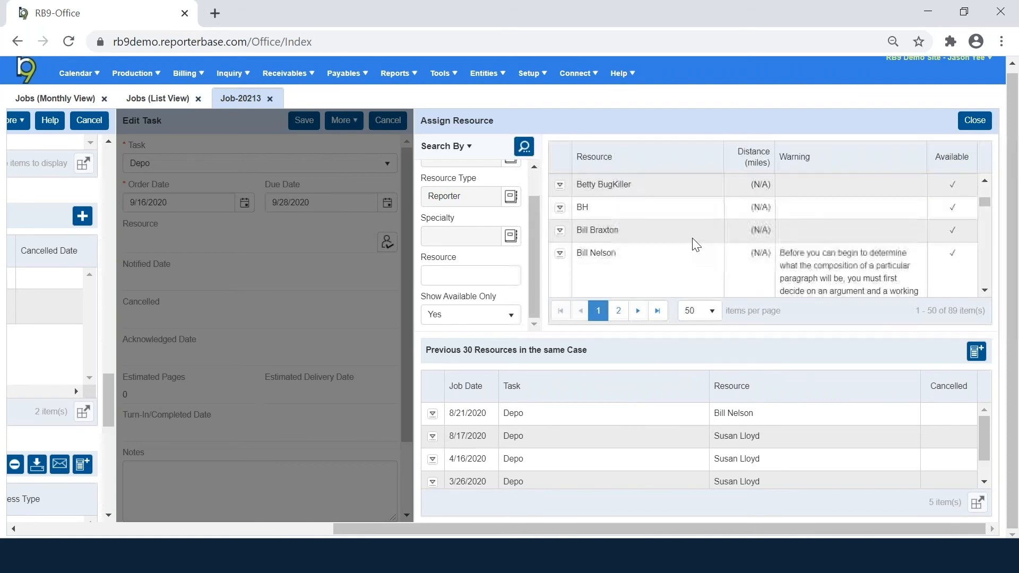
{"action": "scroll", "coordinate": [673, 241], "scroll_direction": "up", "scroll_amount": 2}
Search for the reporter by first name and assign the matching resource to the Depo task.
{"action": "left_click", "coordinate": [482, 277]}
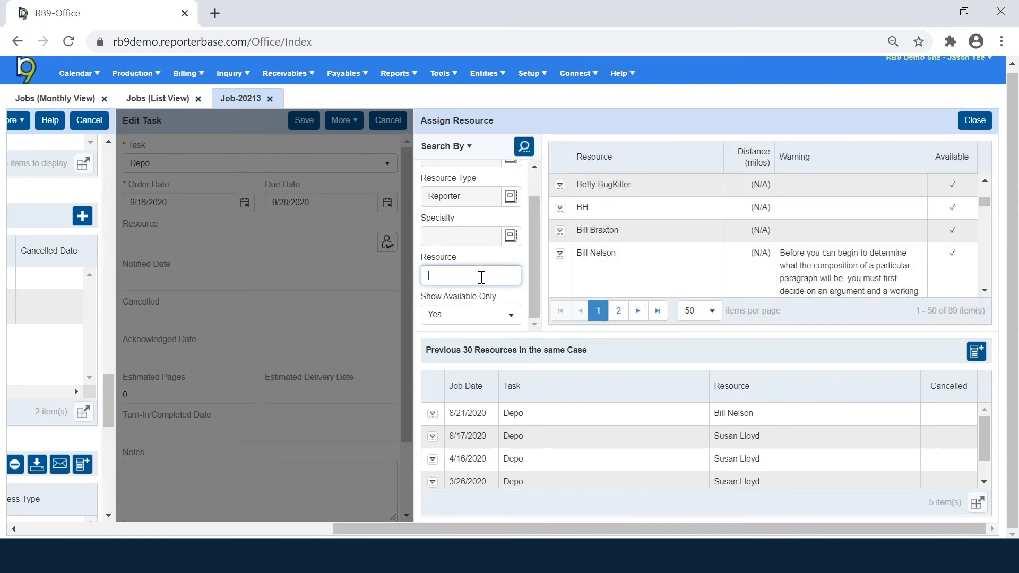
{"action": "type", "text": "susan"}
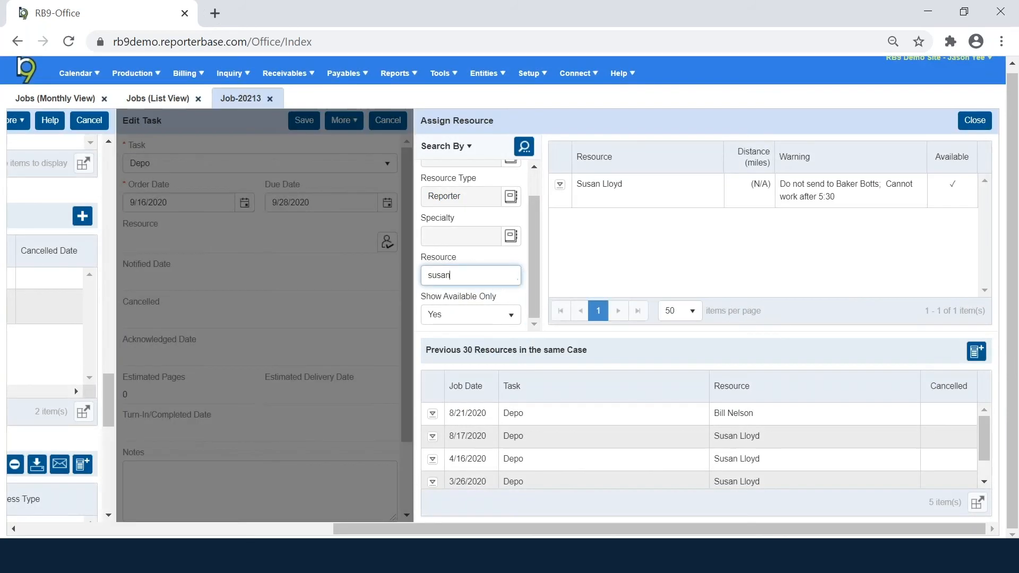
{"action": "left_click", "coordinate": [560, 184]}
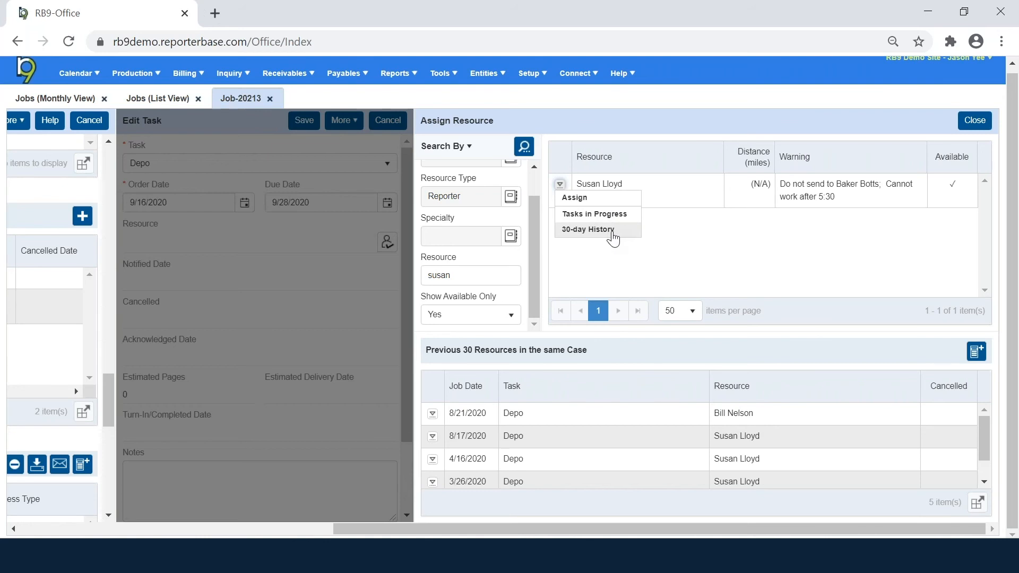
{"action": "left_click", "coordinate": [622, 204]}
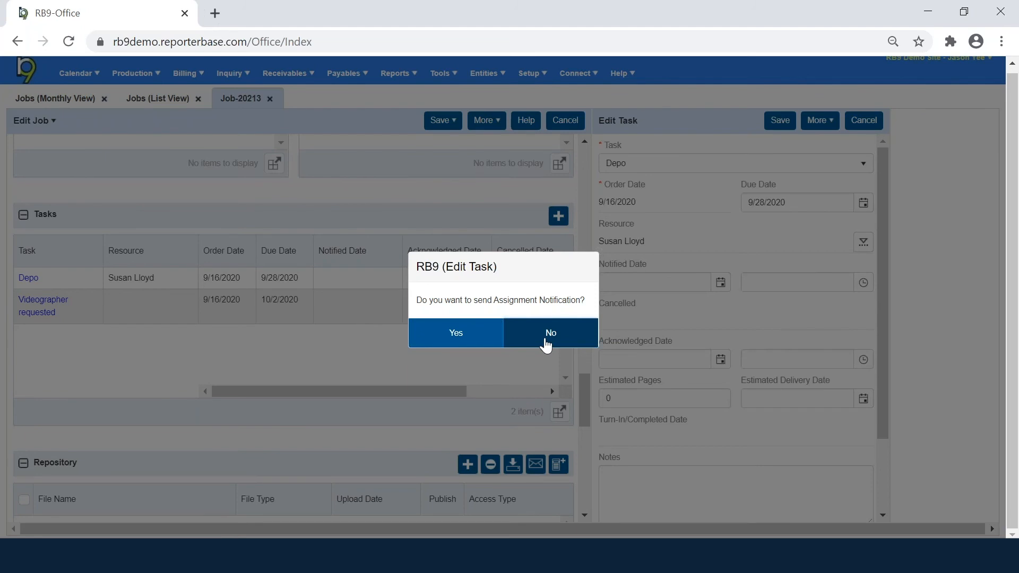
Prepare the Depo task's assignment notification with the Standard Resource Worksheet form, cancel it without sending, and save the task.
{"action": "left_click", "coordinate": [484, 345]}
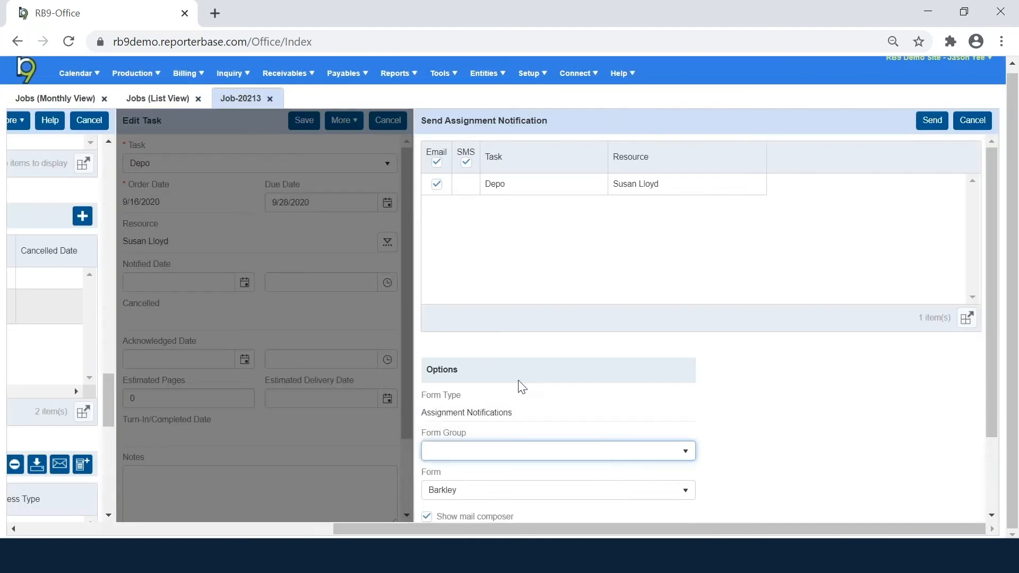
{"action": "scroll", "coordinate": [526, 405], "scroll_direction": "down", "scroll_amount": 2}
{"action": "left_click", "coordinate": [525, 412]}
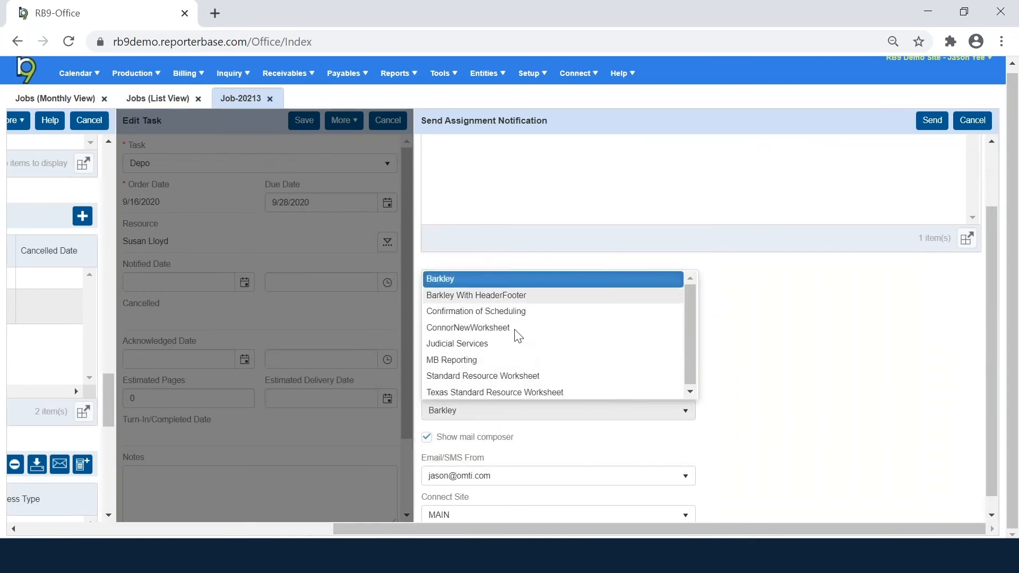
{"action": "left_click", "coordinate": [519, 375]}
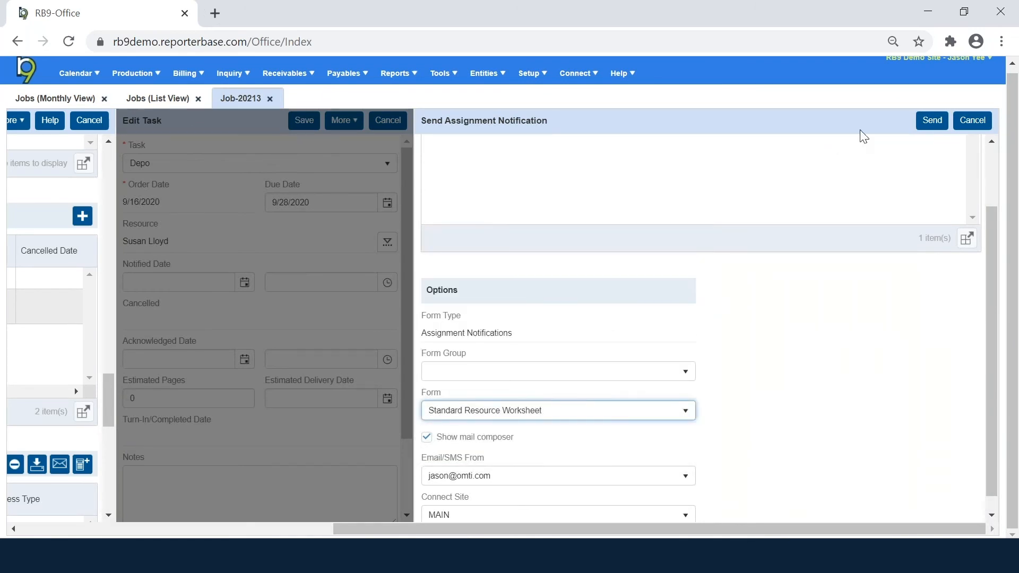
{"action": "scroll", "coordinate": [907, 207], "scroll_direction": "up", "scroll_amount": 2}
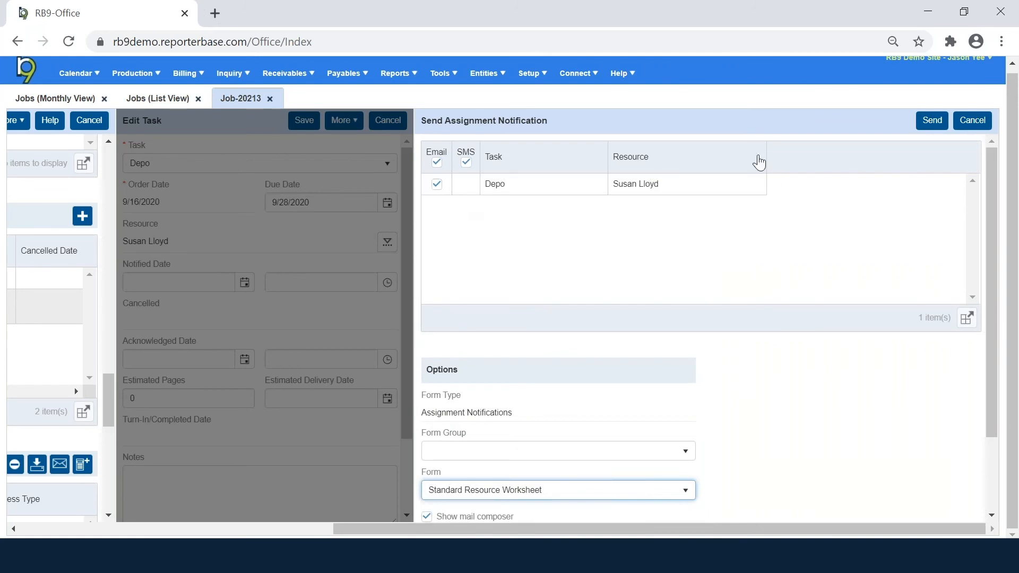
{"action": "left_click", "coordinate": [973, 121]}
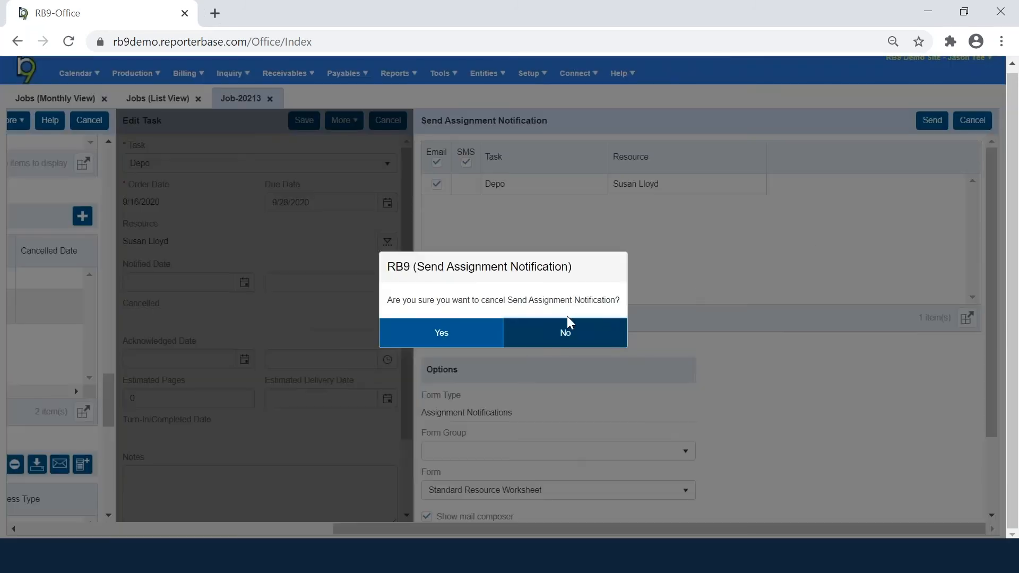
{"action": "left_click", "coordinate": [432, 343]}
{"action": "left_click", "coordinate": [775, 119]}
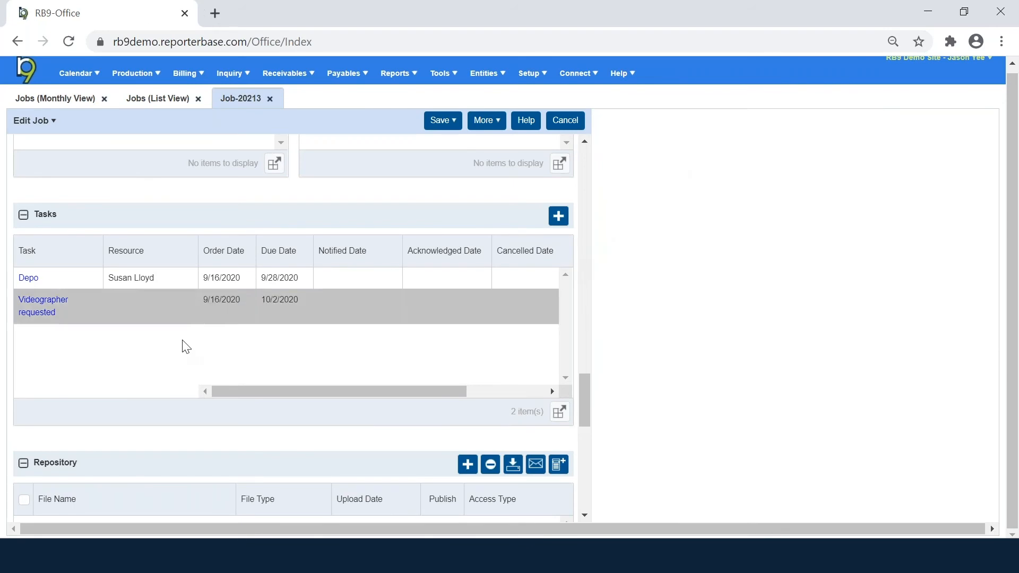
Open resource assignment for the Videographer requested task and search for resources of type Videographer.
{"action": "left_click", "coordinate": [27, 306]}
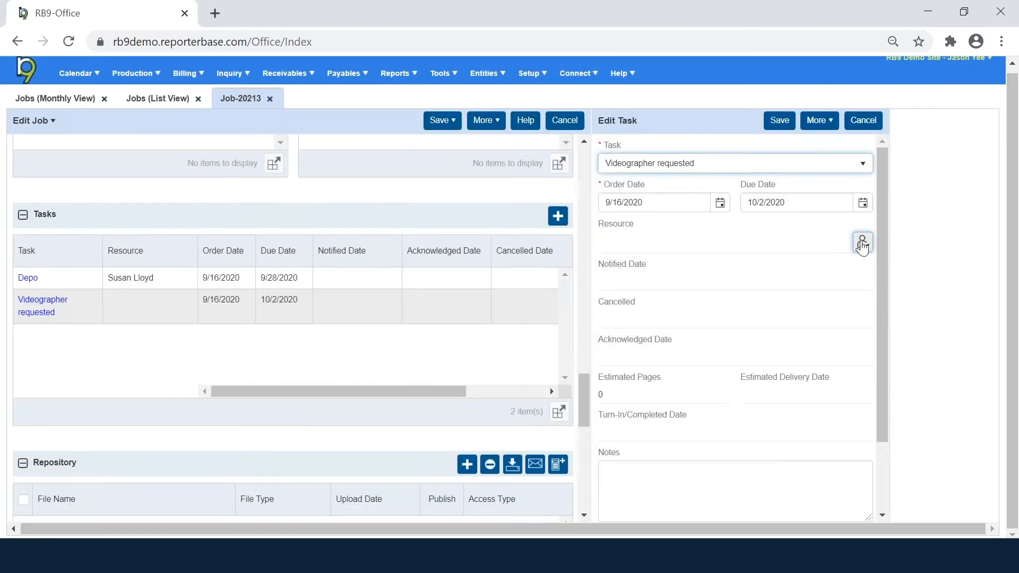
{"action": "left_click", "coordinate": [861, 244]}
{"action": "left_click", "coordinate": [512, 229]}
{"action": "left_click", "coordinate": [570, 383]}
{"action": "left_click", "coordinate": [789, 148]}
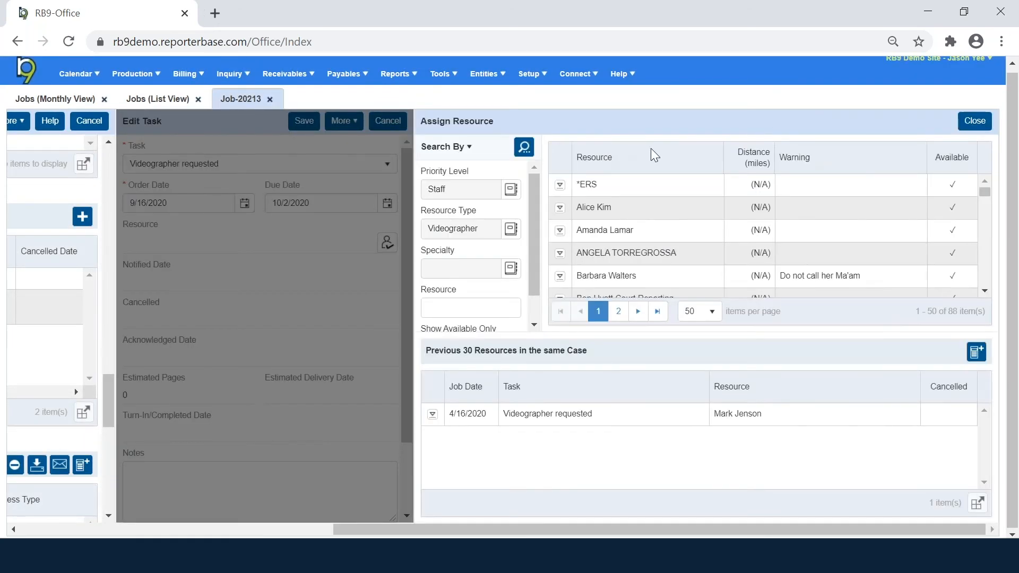
{"action": "left_click", "coordinate": [525, 147]}
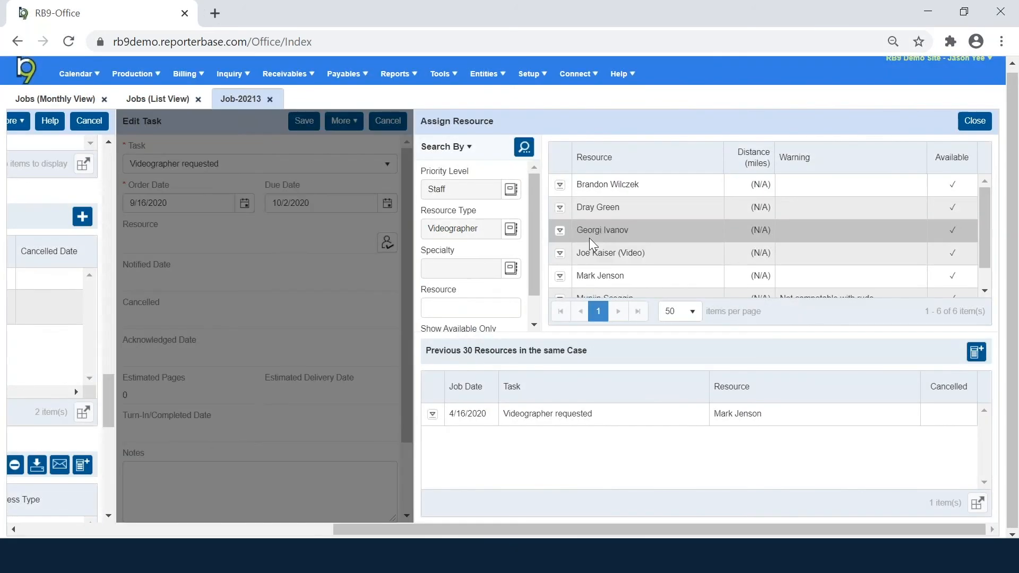
Assign the second listed videographer to the task, decline the assignment notification, and save the task.
{"action": "left_click", "coordinate": [560, 208]}
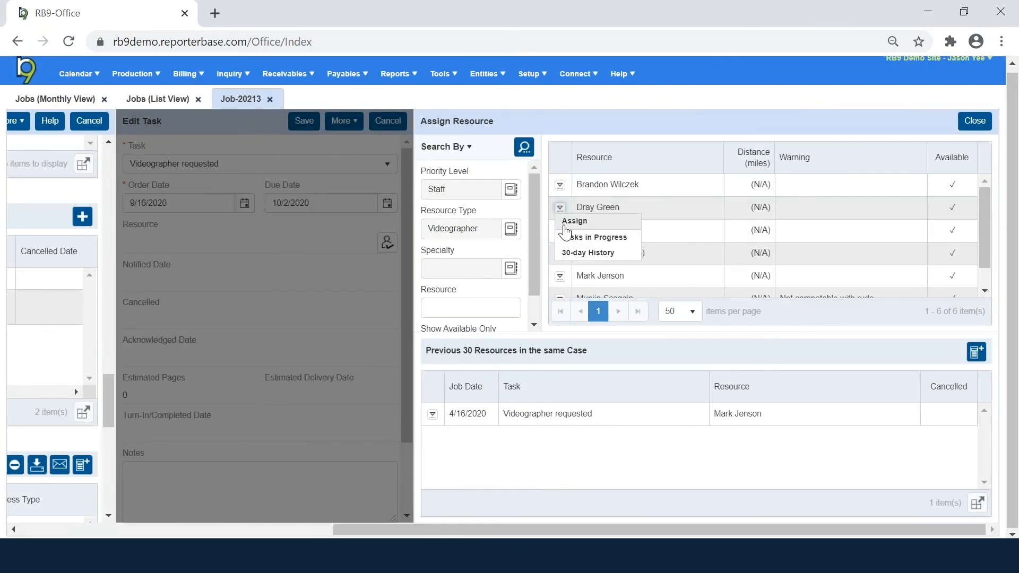
{"action": "left_click", "coordinate": [574, 220]}
{"action": "left_click", "coordinate": [586, 335]}
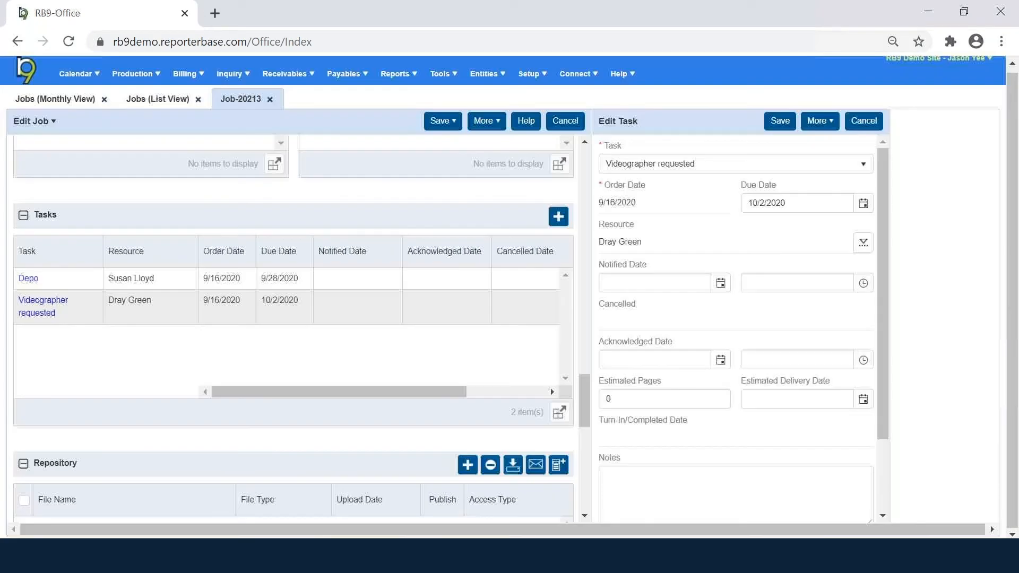
{"action": "left_click", "coordinate": [779, 121]}
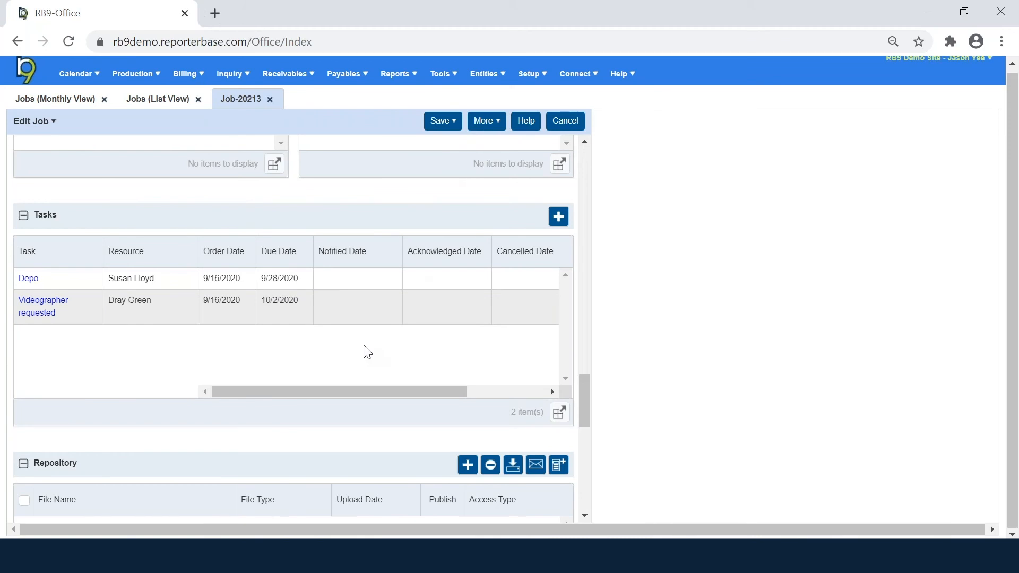
Add the file Sample Notice (1).jpg from the Downloads folder to a new upload for the job's repository.
{"action": "scroll", "coordinate": [367, 352], "scroll_direction": "down", "scroll_amount": 5}
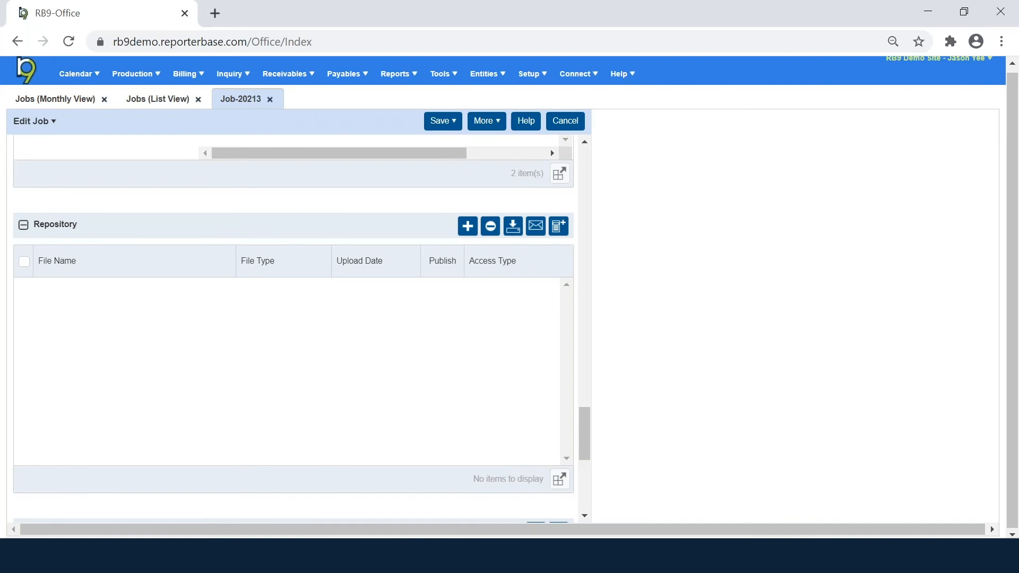
{"action": "left_click", "coordinate": [467, 225]}
{"action": "left_click", "coordinate": [451, 556]}
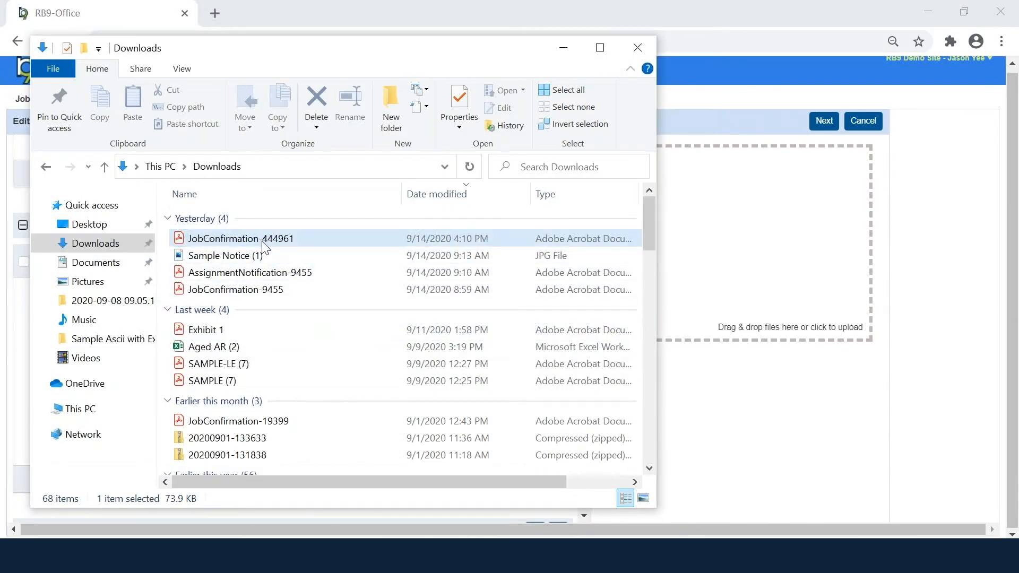
{"action": "left_click", "coordinate": [243, 258]}
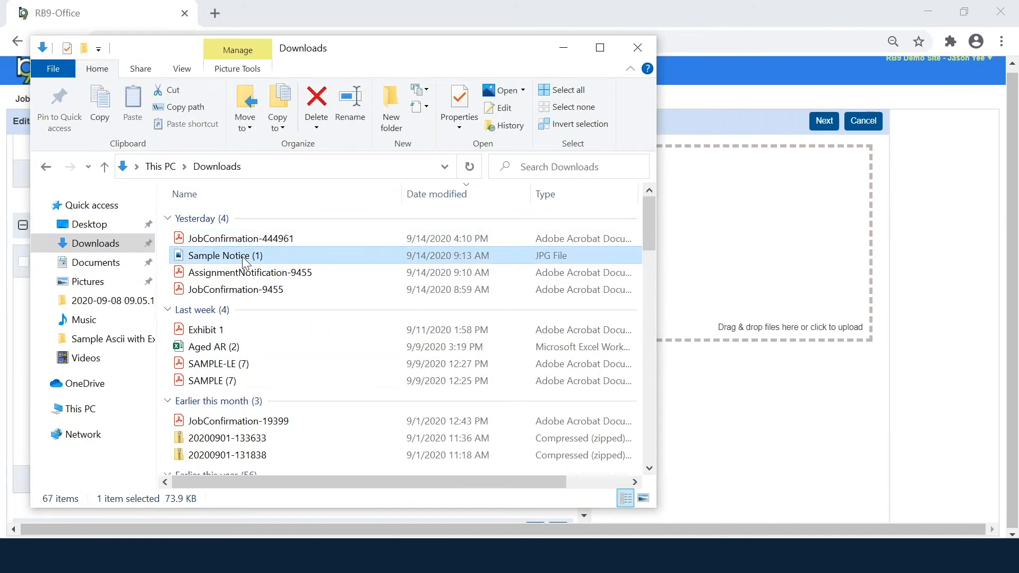
{"action": "left_click_drag", "start_coordinate": [244, 261], "coordinate": [768, 254]}
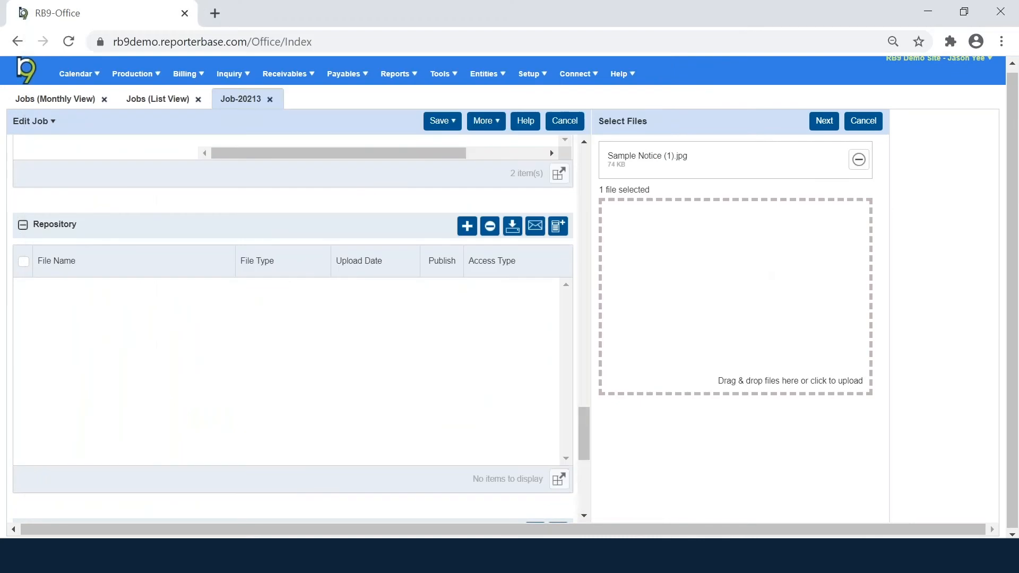
{"action": "left_click_drag", "start_coordinate": [699, 164], "coordinate": [625, 160]}
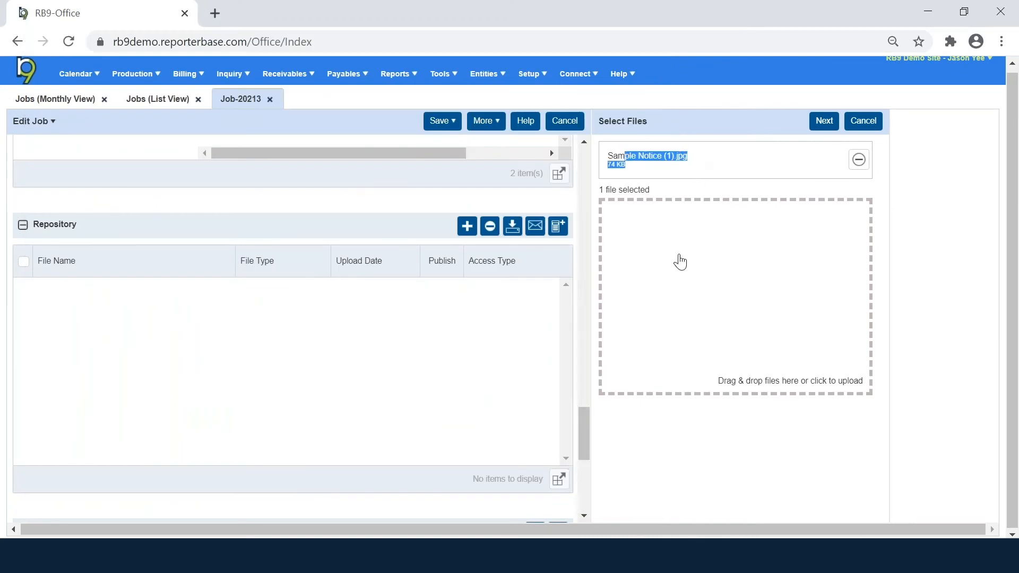
{"action": "left_click", "coordinate": [705, 282]}
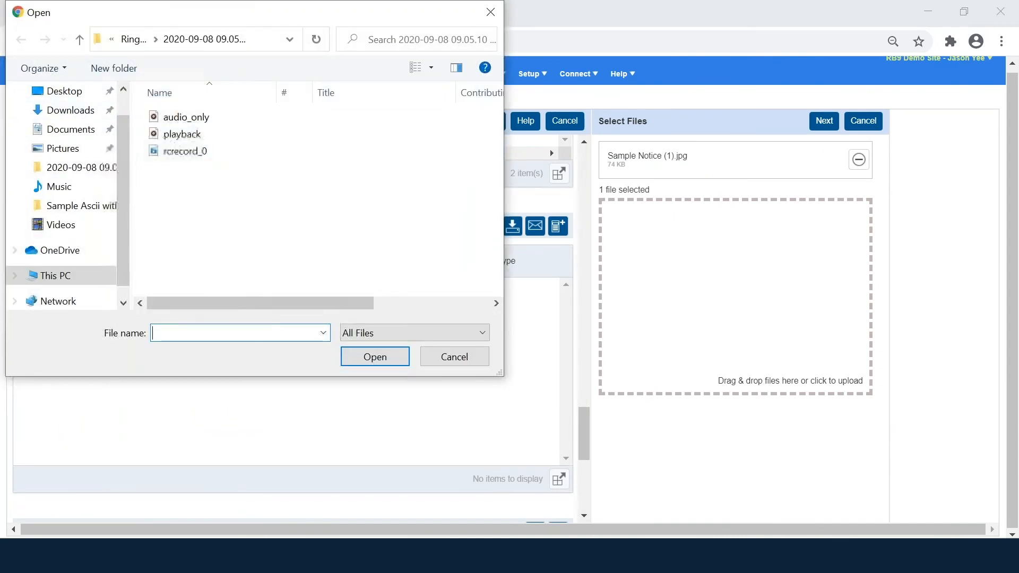
{"action": "left_click", "coordinate": [439, 360]}
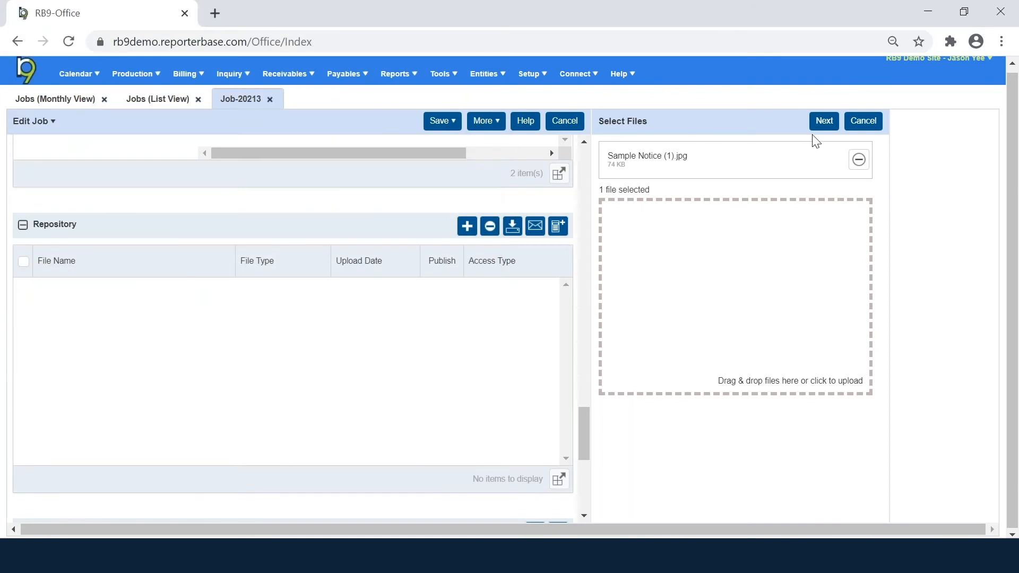
Set the notice file's type to Notice and upload it to the job's repository.
{"action": "left_click", "coordinate": [823, 122]}
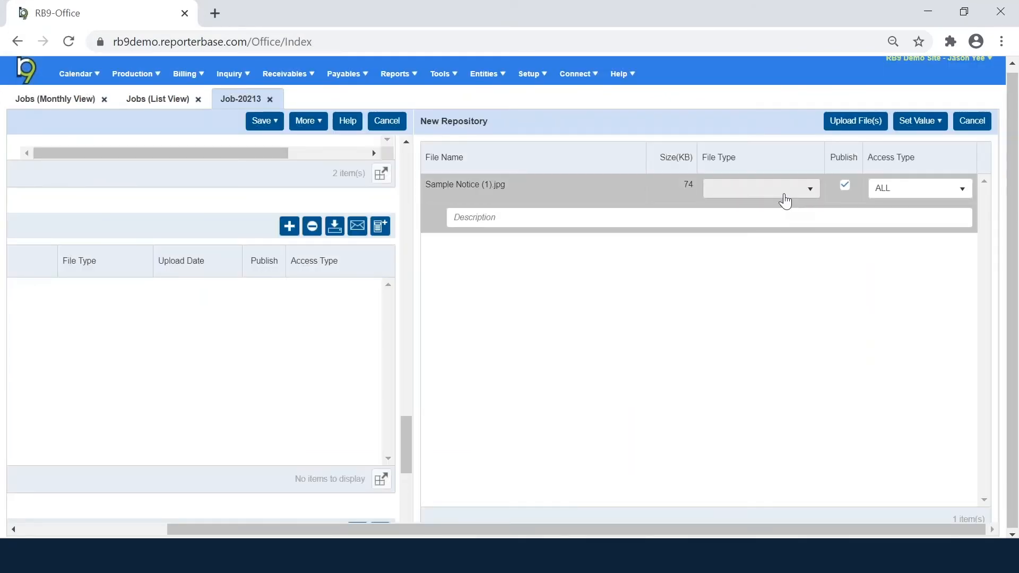
{"action": "left_click", "coordinate": [785, 195]}
{"action": "scroll", "coordinate": [780, 250], "scroll_direction": "down", "scroll_amount": 3}
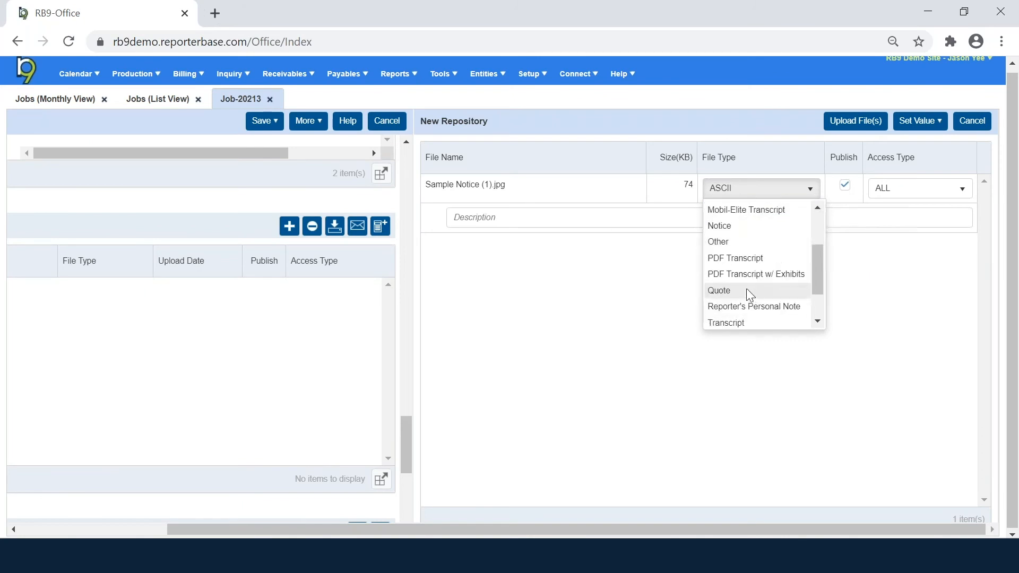
{"action": "left_click", "coordinate": [731, 227]}
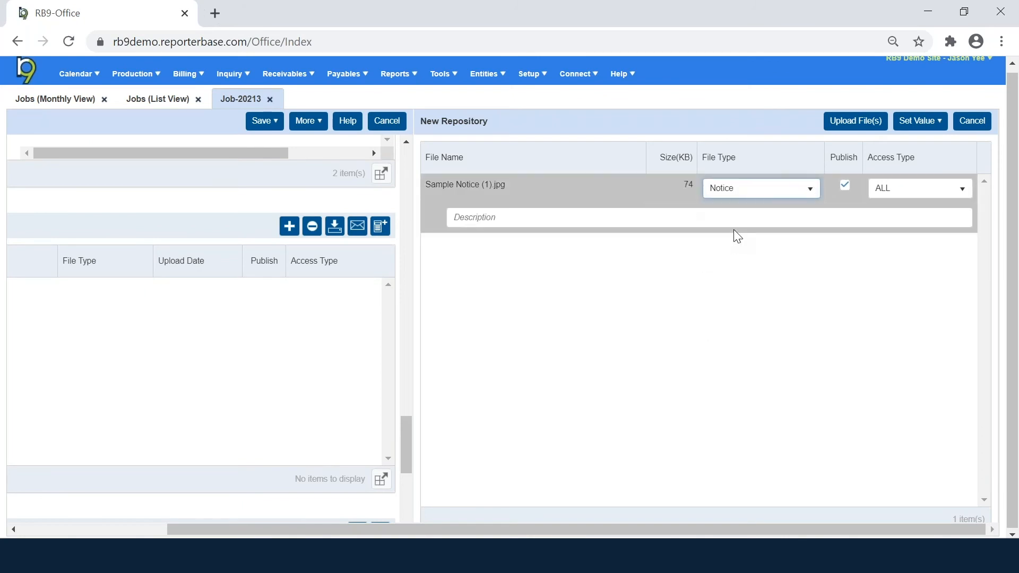
{"action": "left_click", "coordinate": [857, 125]}
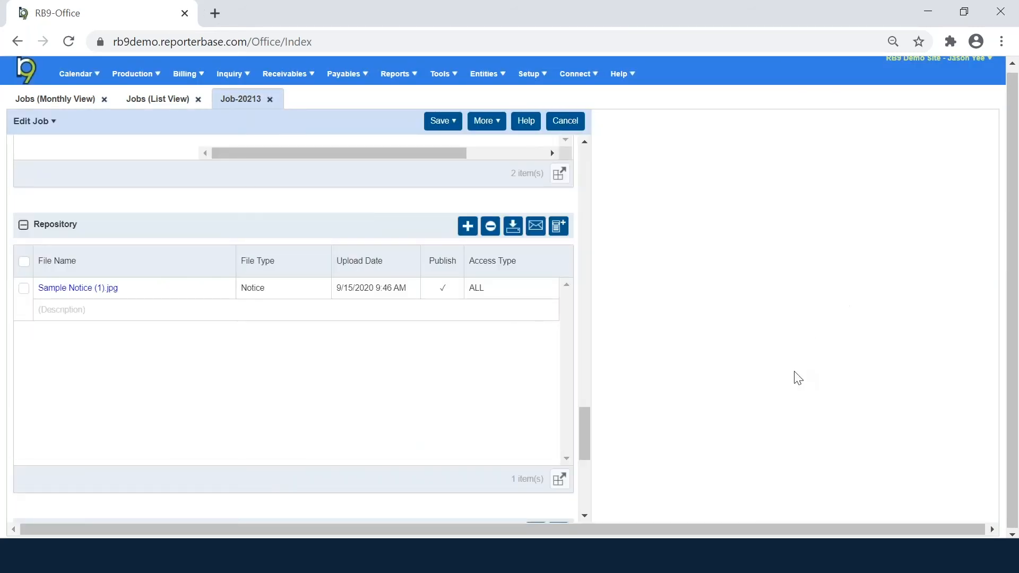
Remove the assigned resource from the job's Depo task.
{"action": "left_click_drag", "start_coordinate": [587, 418], "coordinate": [587, 468]}
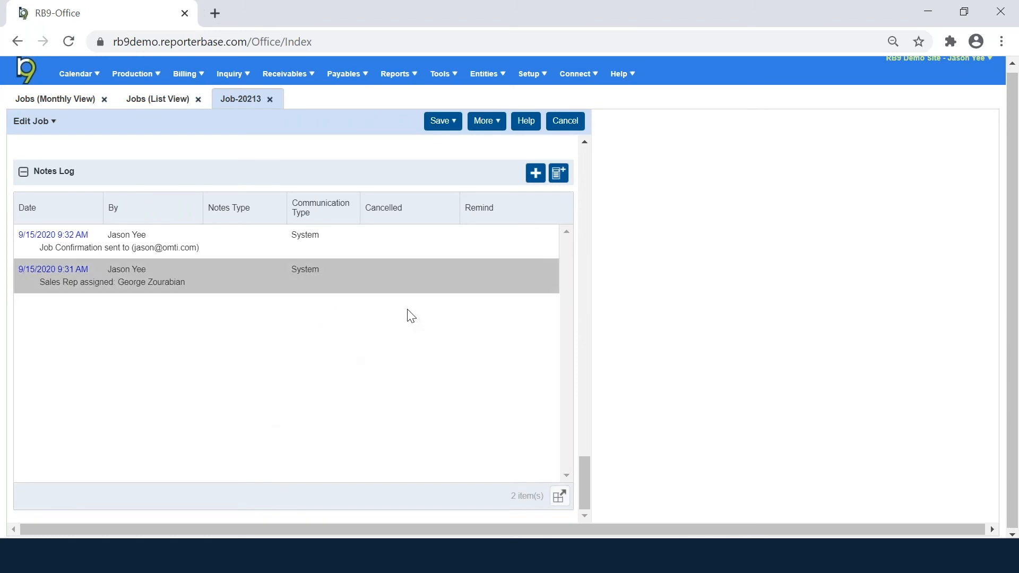
{"action": "scroll", "coordinate": [427, 384], "scroll_direction": "up", "scroll_amount": 5}
{"action": "scroll", "coordinate": [430, 389], "scroll_direction": "up", "scroll_amount": 5}
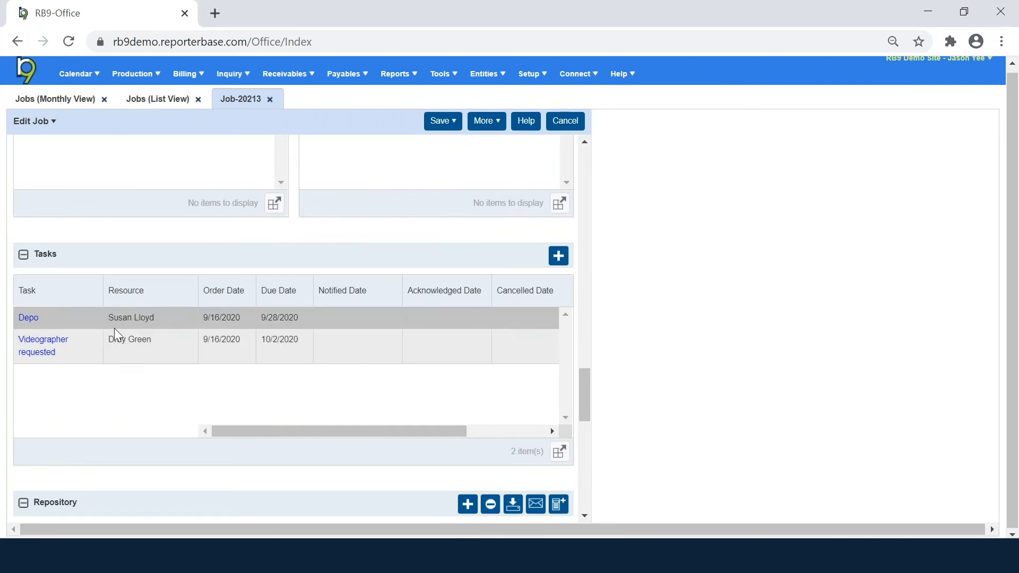
{"action": "left_click", "coordinate": [27, 318]}
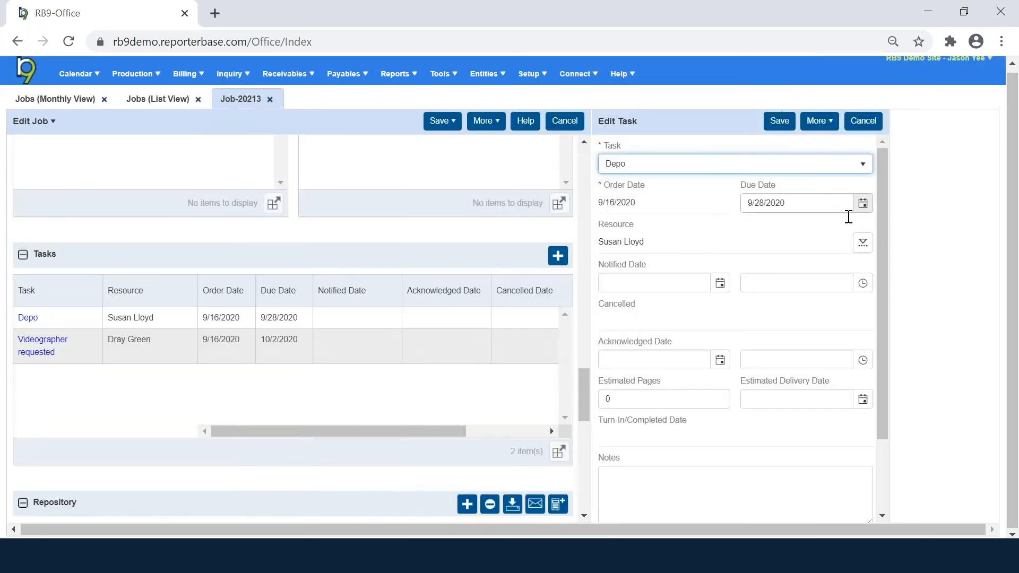
{"action": "left_click", "coordinate": [862, 249]}
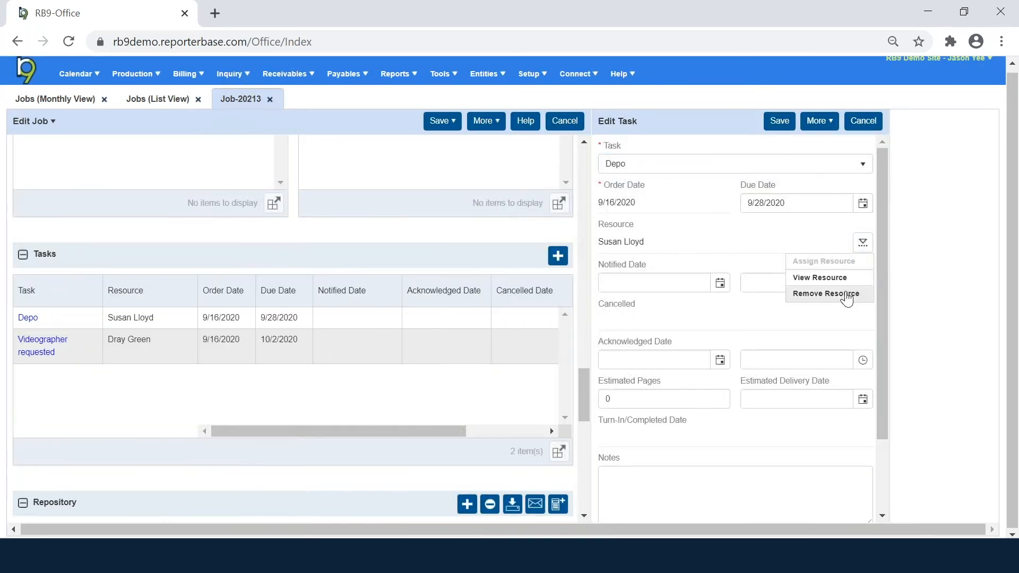
{"action": "left_click", "coordinate": [844, 293]}
{"action": "left_click", "coordinate": [471, 334]}
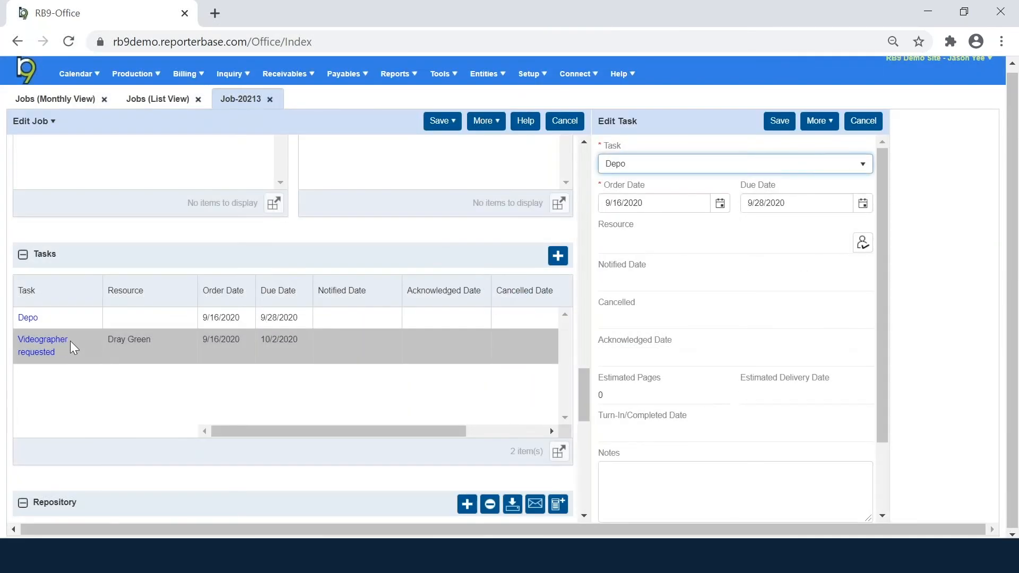
Remove the assigned resource from the Videographer requested task, and save and close the job.
{"action": "left_click", "coordinate": [57, 347]}
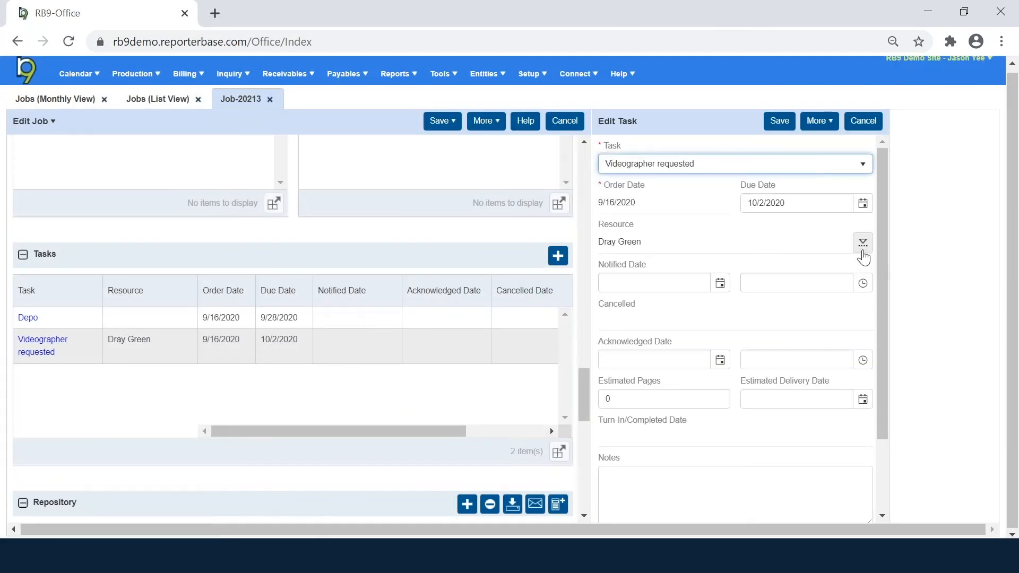
{"action": "left_click", "coordinate": [864, 246]}
{"action": "left_click", "coordinate": [836, 294]}
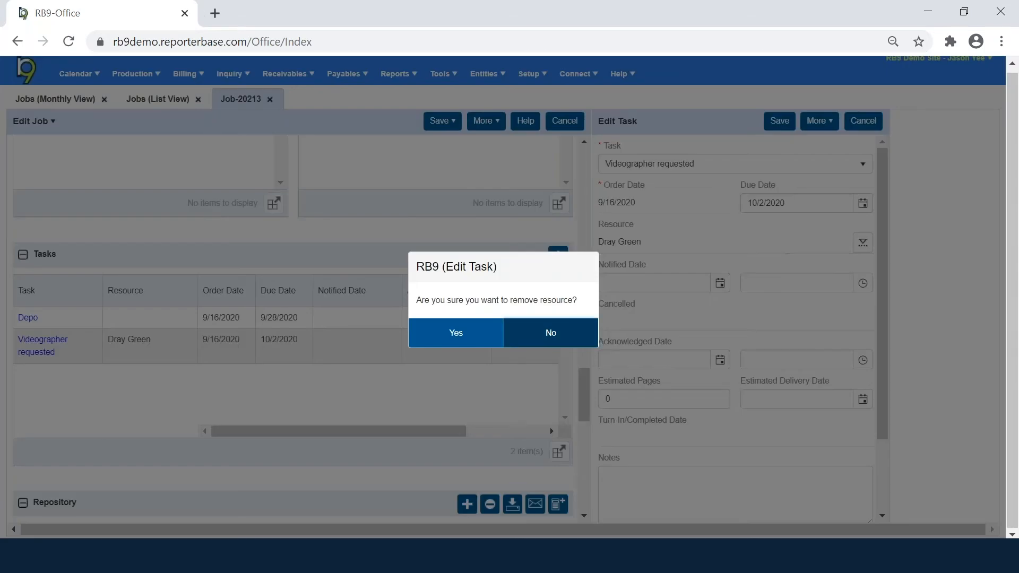
{"action": "left_click", "coordinate": [445, 332]}
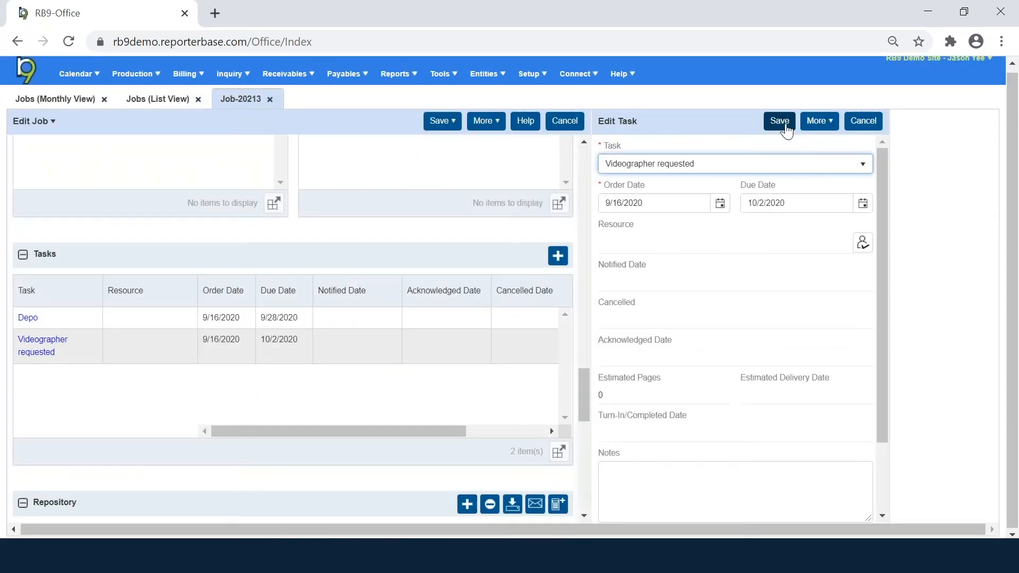
{"action": "left_click", "coordinate": [442, 122]}
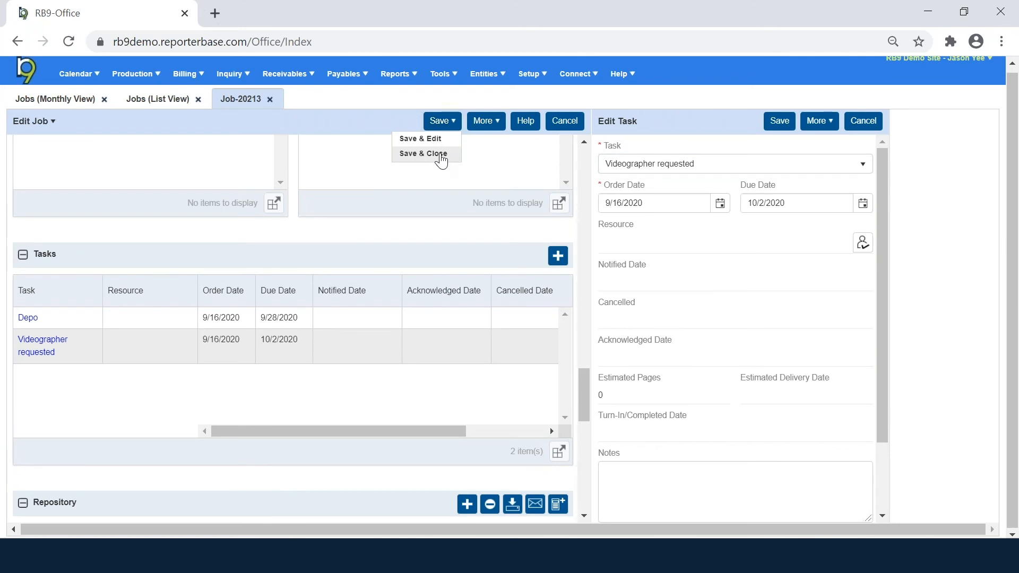
{"action": "left_click", "coordinate": [441, 156]}
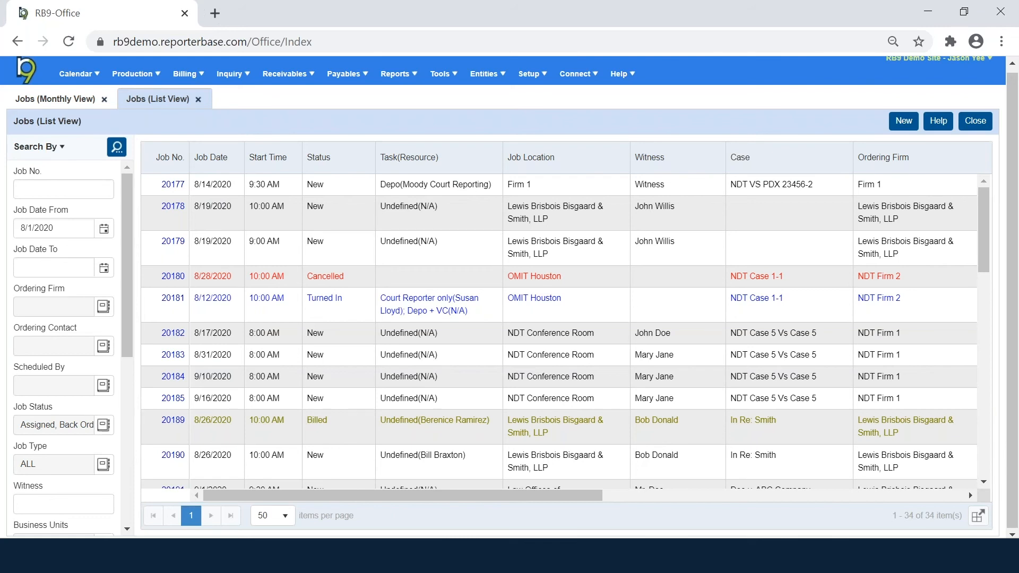
Open Quick Assignments and list the tasks with a job date of 9/16/2020.
{"action": "left_click", "coordinate": [77, 73]}
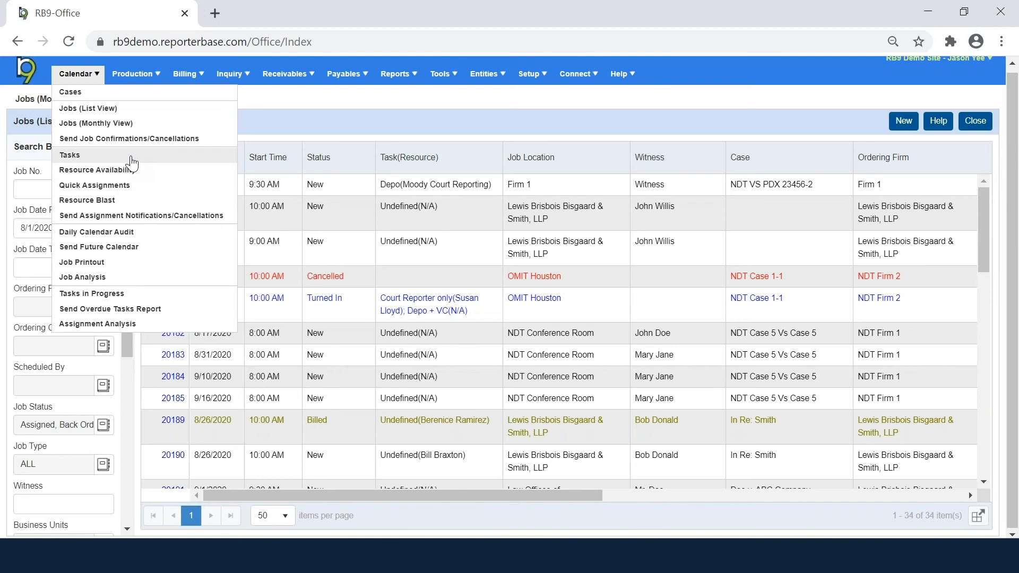
{"action": "left_click", "coordinate": [125, 193]}
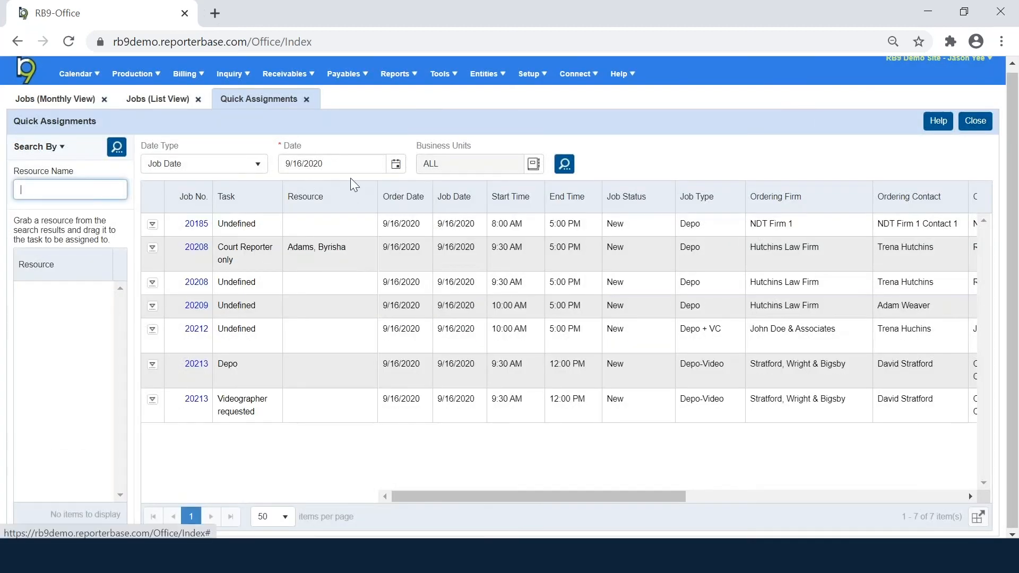
{"action": "left_click", "coordinate": [395, 164]}
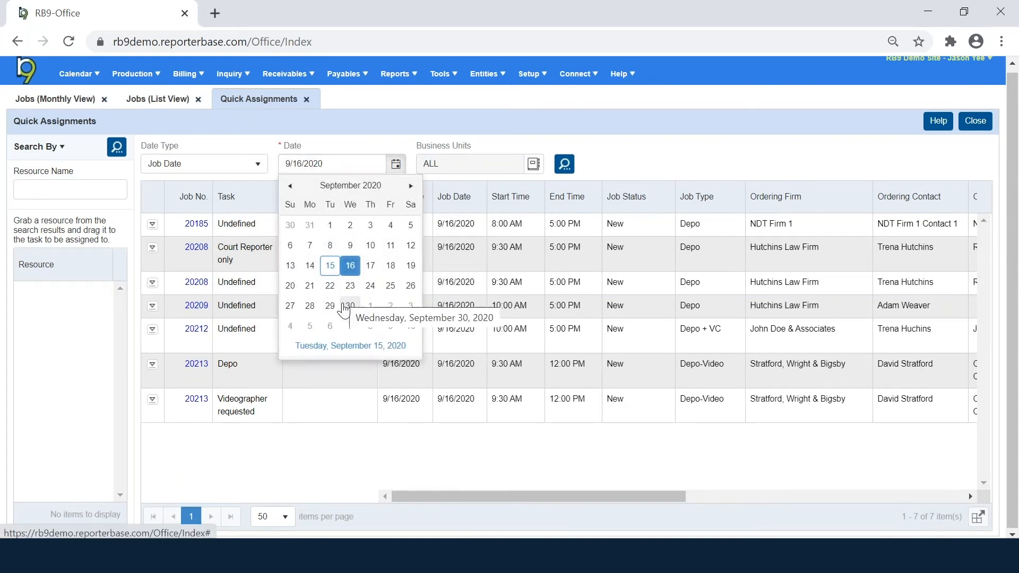
{"action": "left_click", "coordinate": [350, 265]}
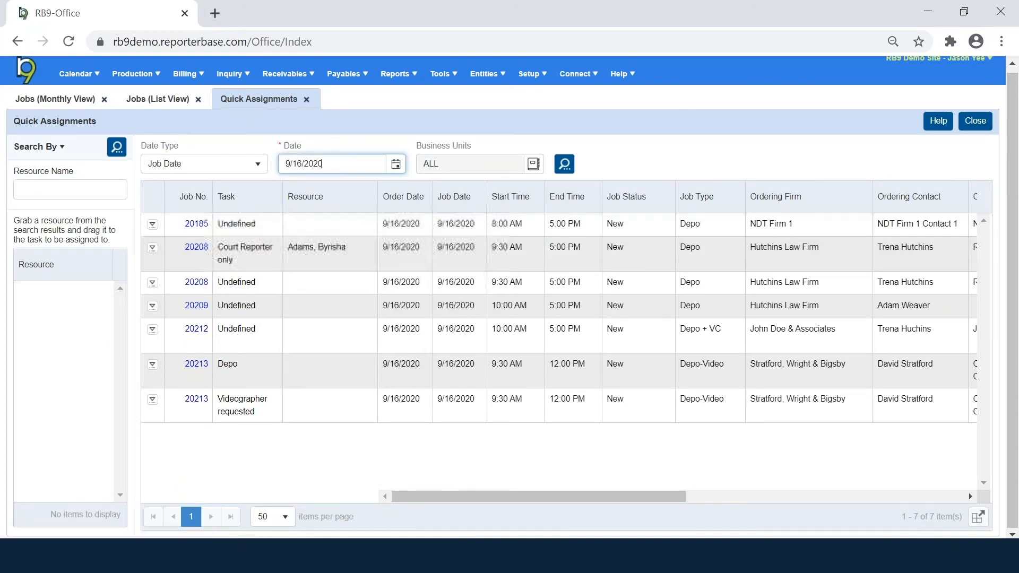
{"action": "left_click", "coordinate": [564, 166]}
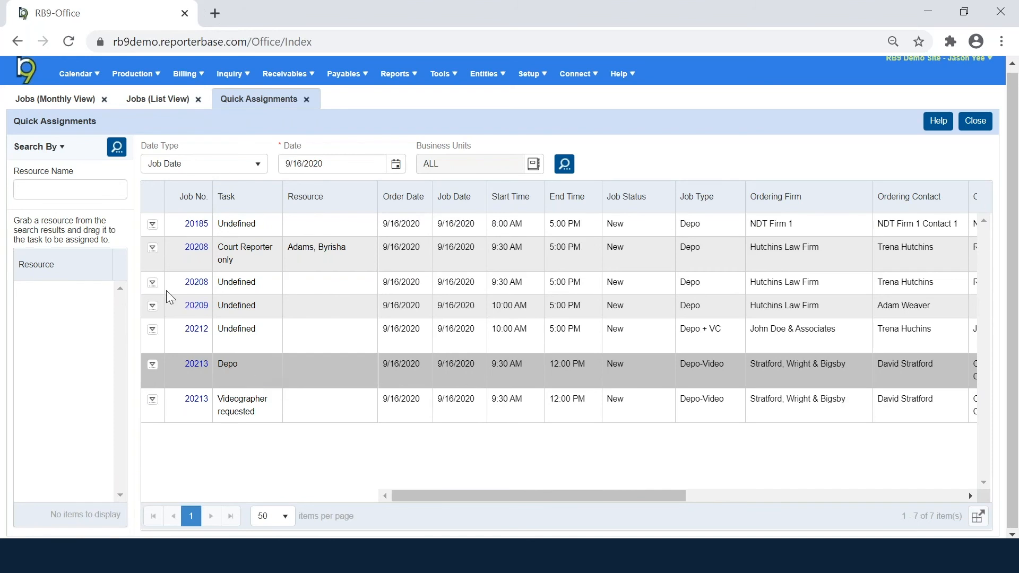
Search resources by the reporter's first name and assign the second match to the Stratford, Wright & Bigsby job's Depo task.
{"action": "left_click", "coordinate": [69, 190]}
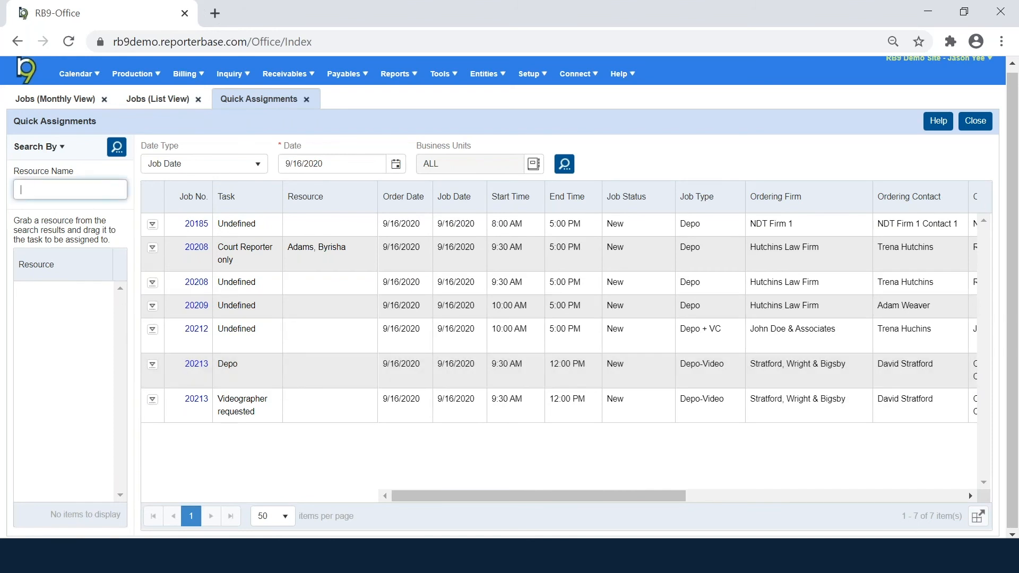
{"action": "type", "text": "susan"}
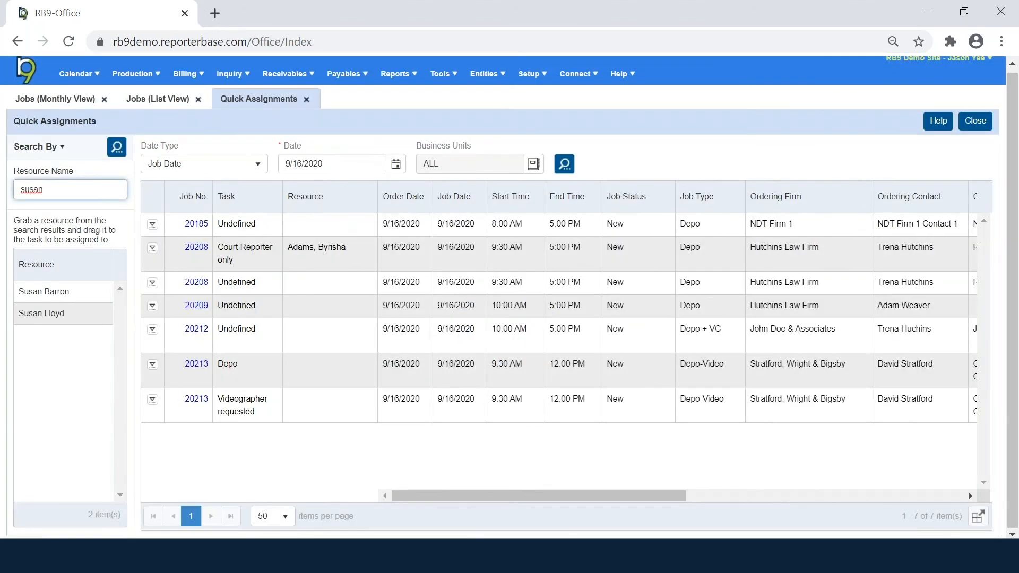
{"action": "left_click_drag", "start_coordinate": [73, 321], "coordinate": [361, 370]}
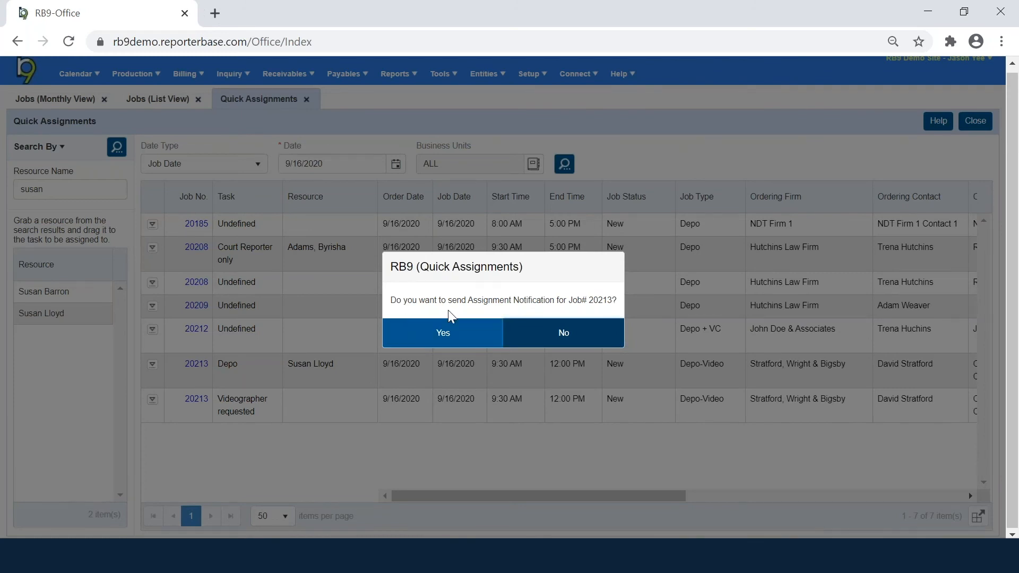
Email the assignment notification for the Depo task with Show mail composer turned off.
{"action": "left_click", "coordinate": [476, 340]}
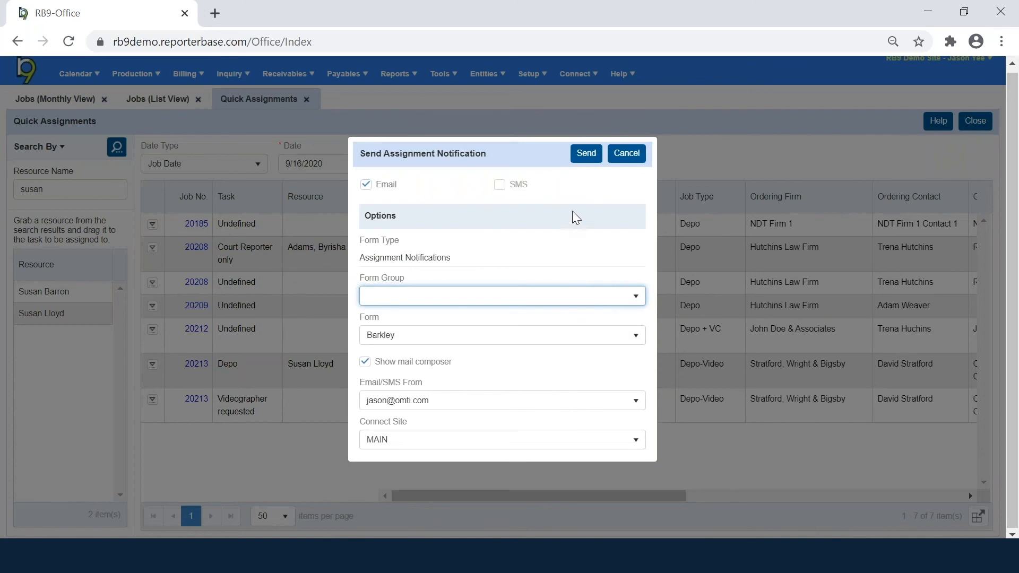
{"action": "left_click", "coordinate": [381, 366]}
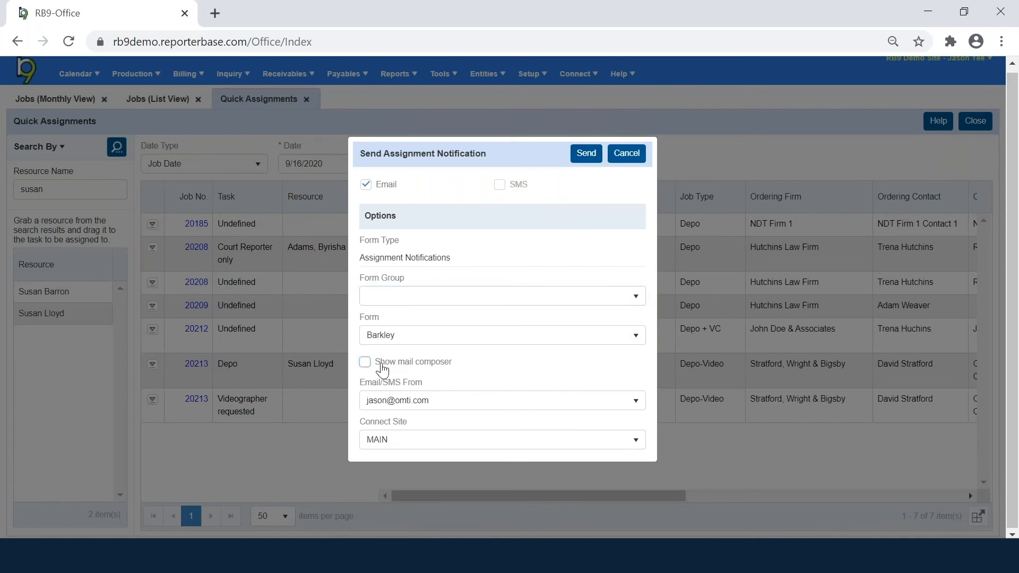
{"action": "left_click", "coordinate": [586, 153]}
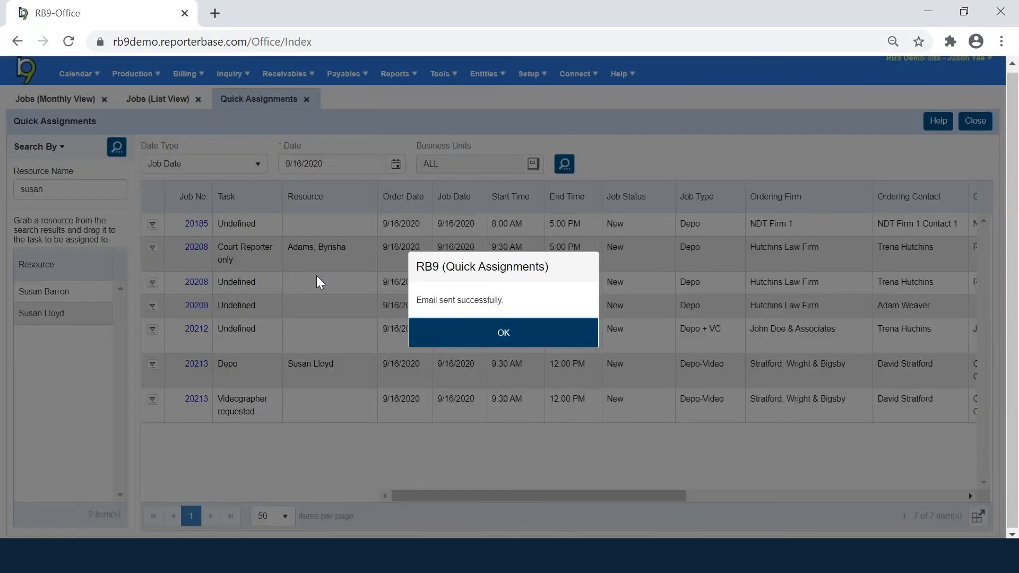
{"action": "left_click", "coordinate": [446, 334]}
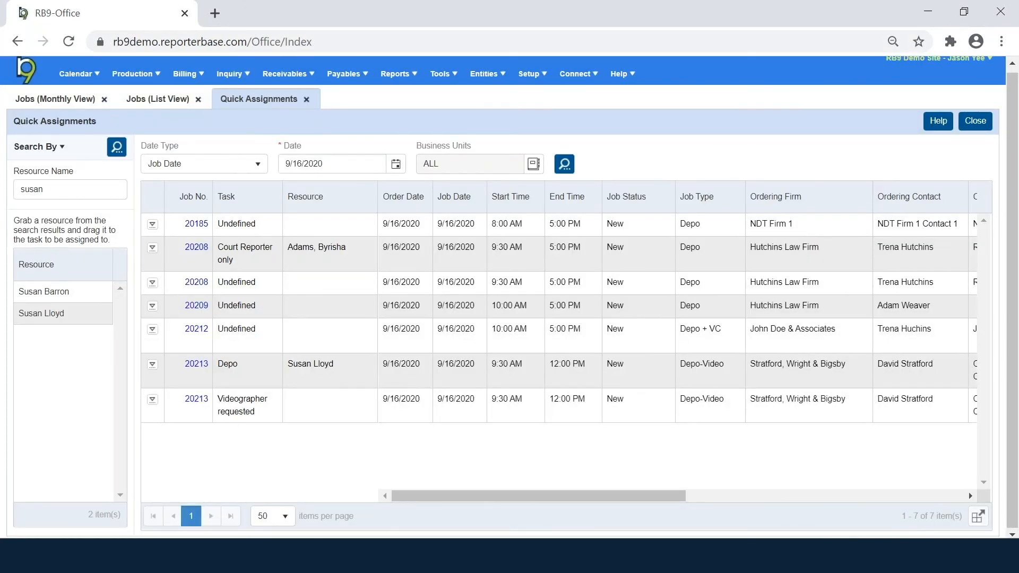
Search for the videographer by first name and assign the match to the Videographer requested task without sending an assignment notification.
{"action": "double_click", "coordinate": [25, 189]}
{"action": "type", "text": "dray"}
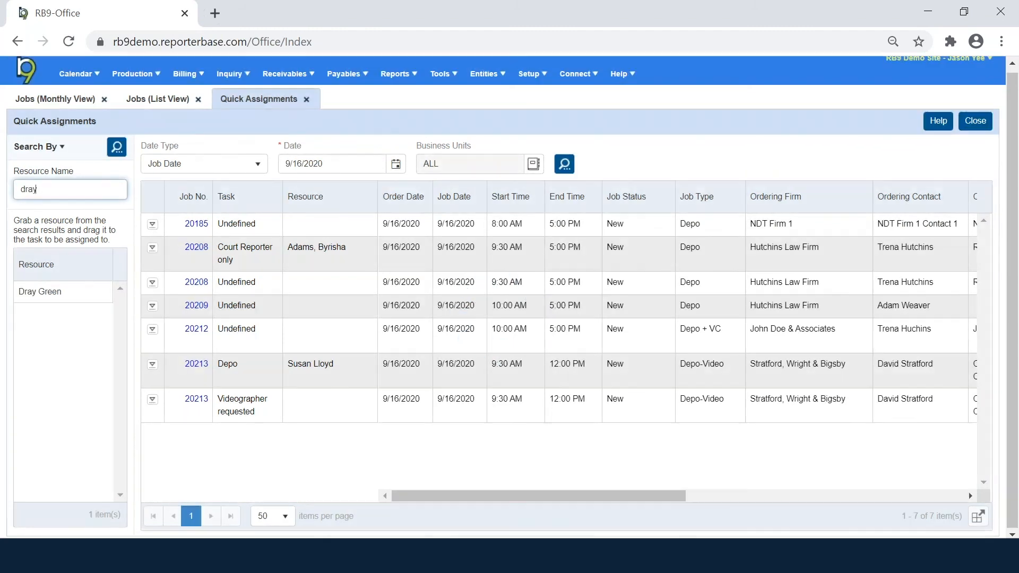
{"action": "left_click_drag", "start_coordinate": [61, 300], "coordinate": [330, 419]}
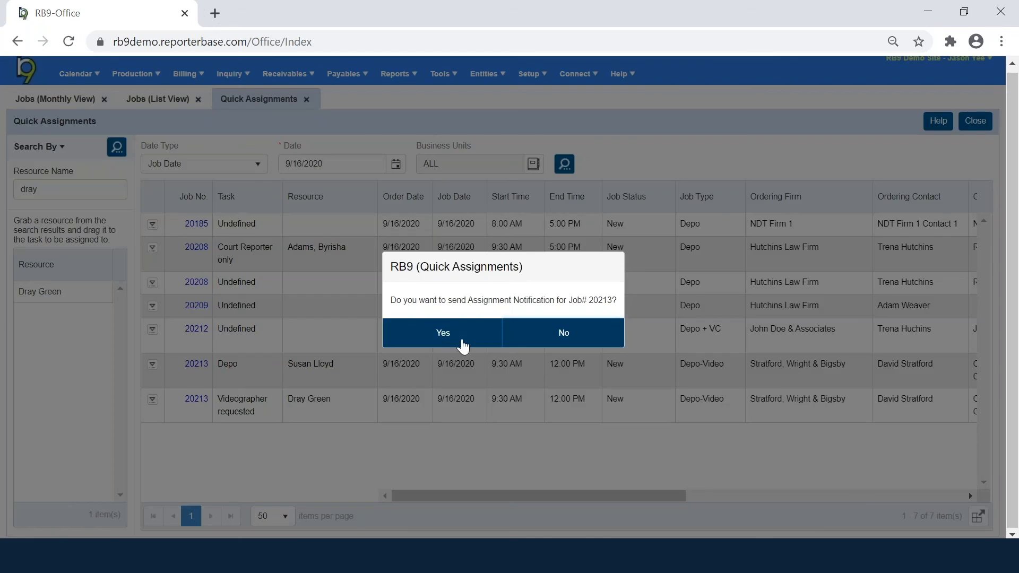
{"action": "left_click", "coordinate": [519, 339]}
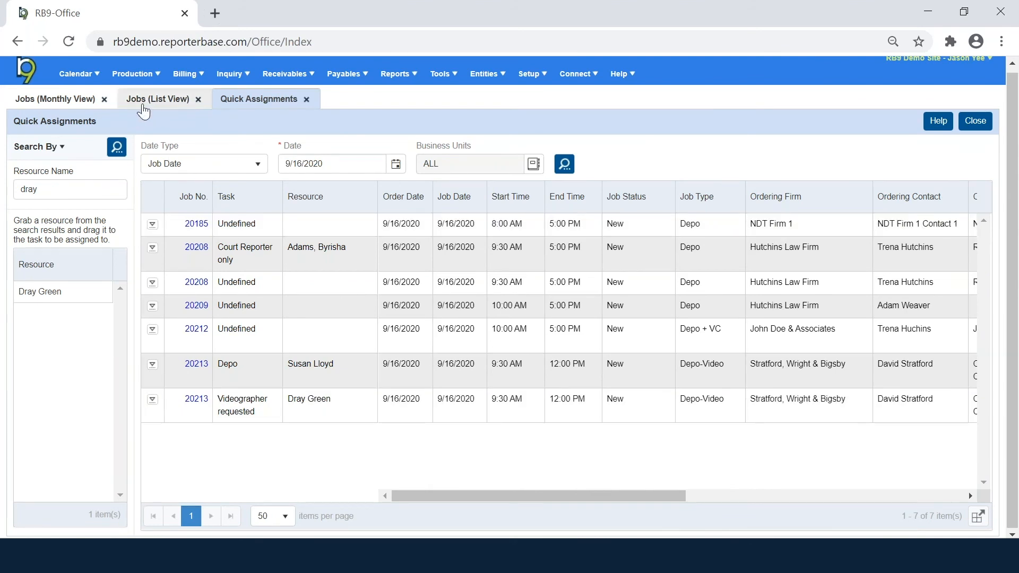
Open the Tasks list and search for tasks with job dates from 9/16/2020 to 9/16/2020.
{"action": "mouse_move", "coordinate": [89, 77]}
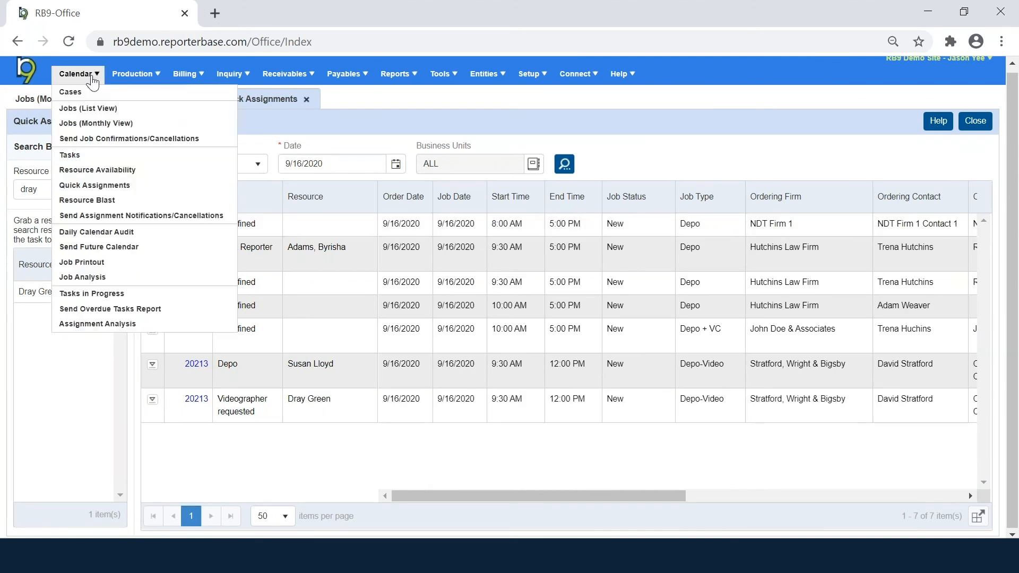
{"action": "left_click", "coordinate": [86, 159]}
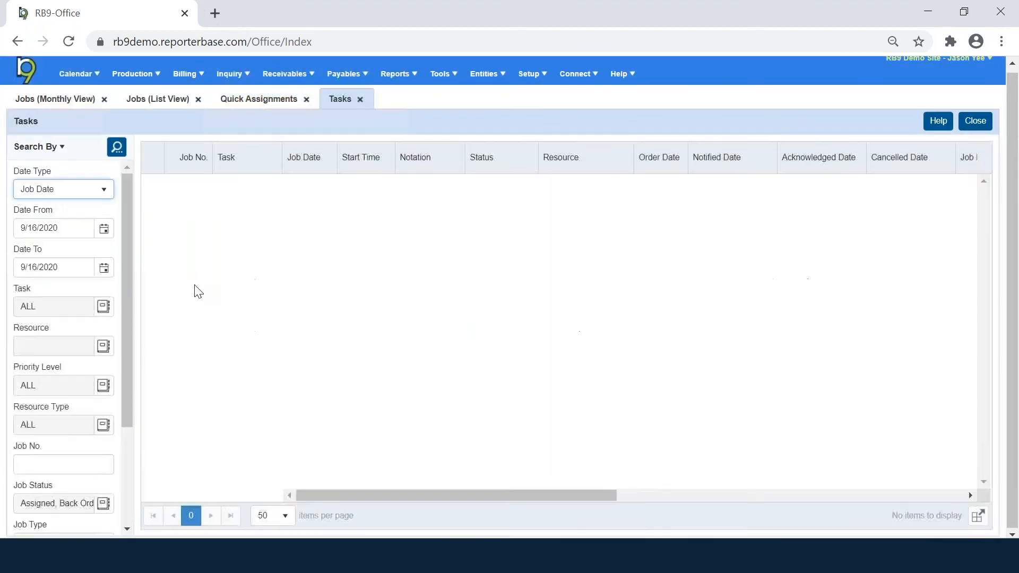
{"action": "left_click", "coordinate": [104, 229]}
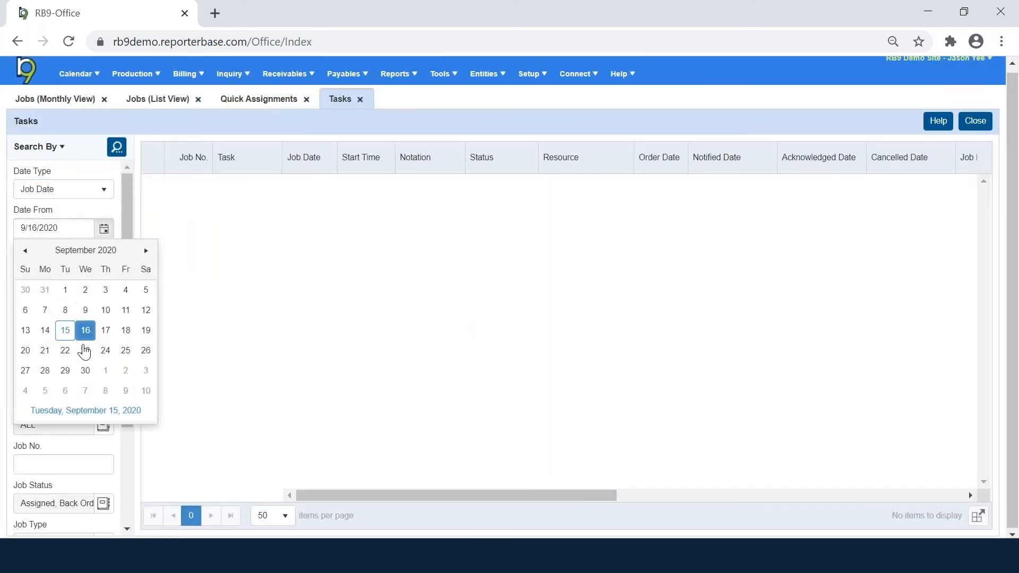
{"action": "left_click", "coordinate": [86, 330]}
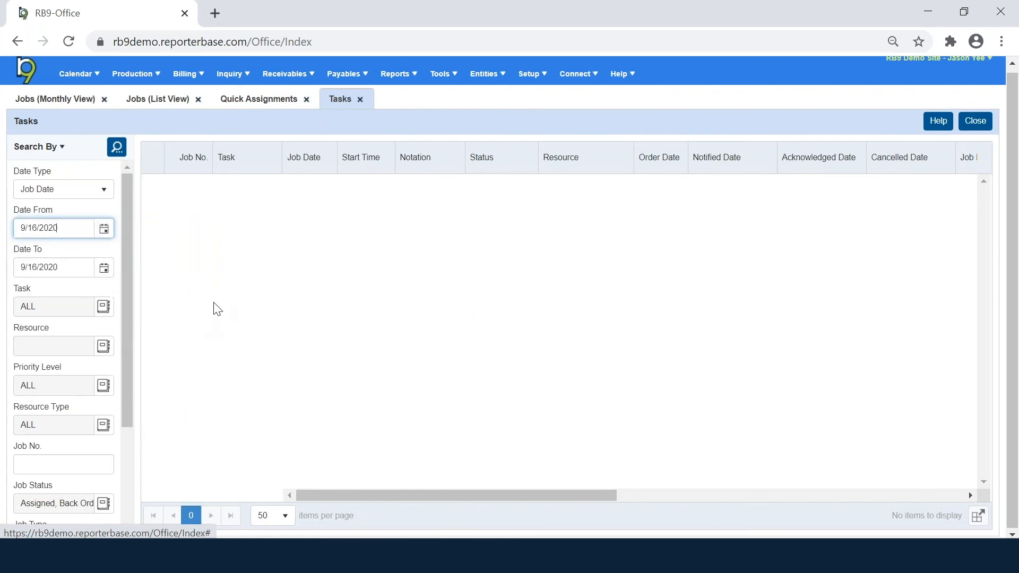
{"action": "left_click", "coordinate": [122, 153]}
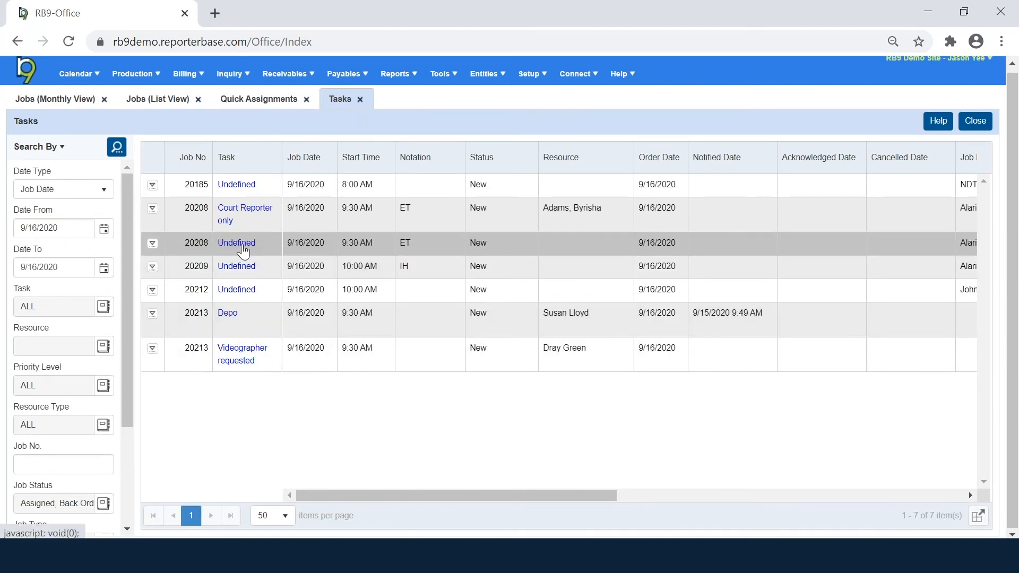
{"action": "left_click", "coordinate": [151, 100]}
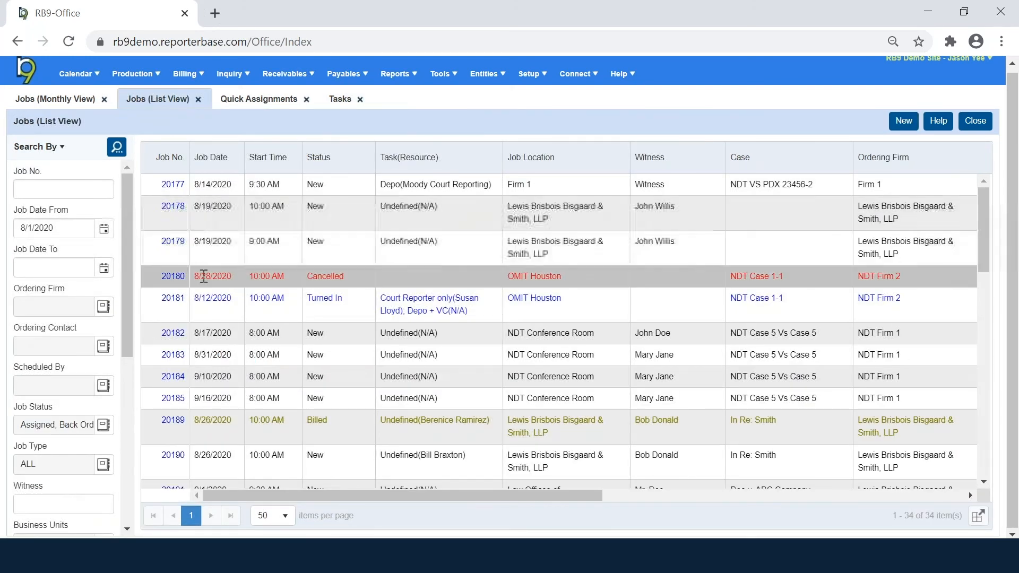
{"action": "left_click", "coordinate": [172, 297]}
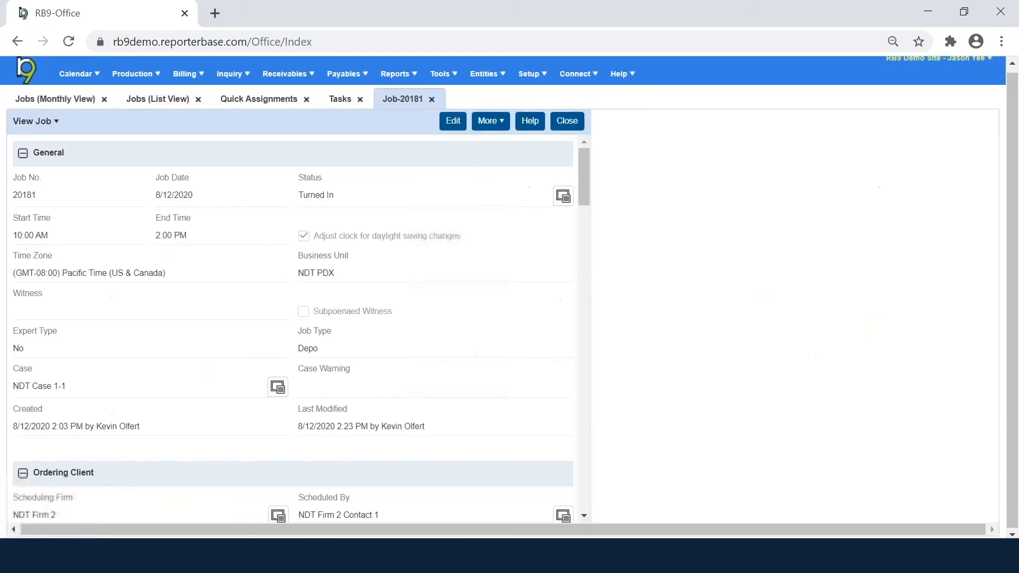
{"action": "left_click", "coordinate": [453, 122]}
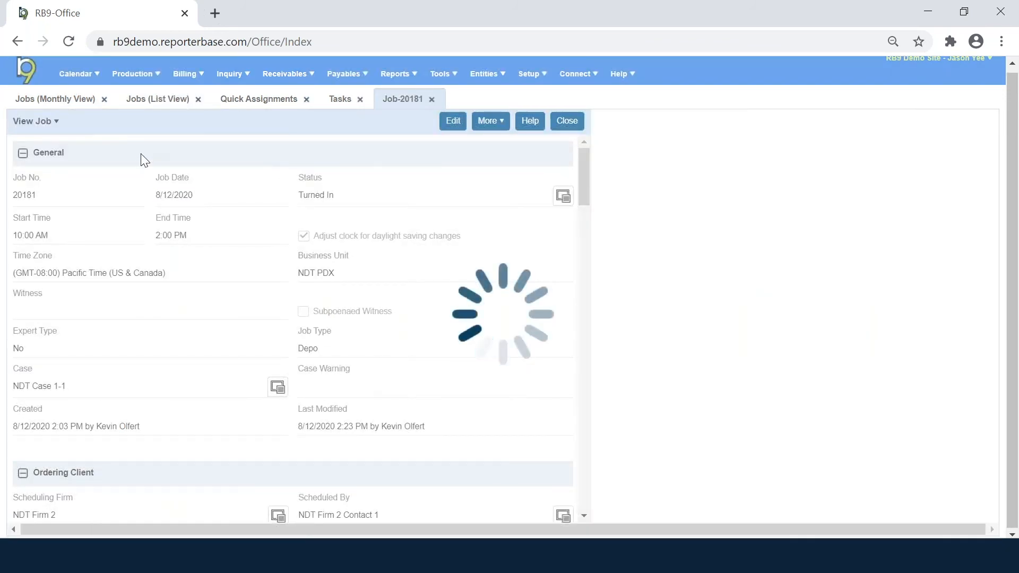
{"action": "left_click", "coordinate": [51, 128]}
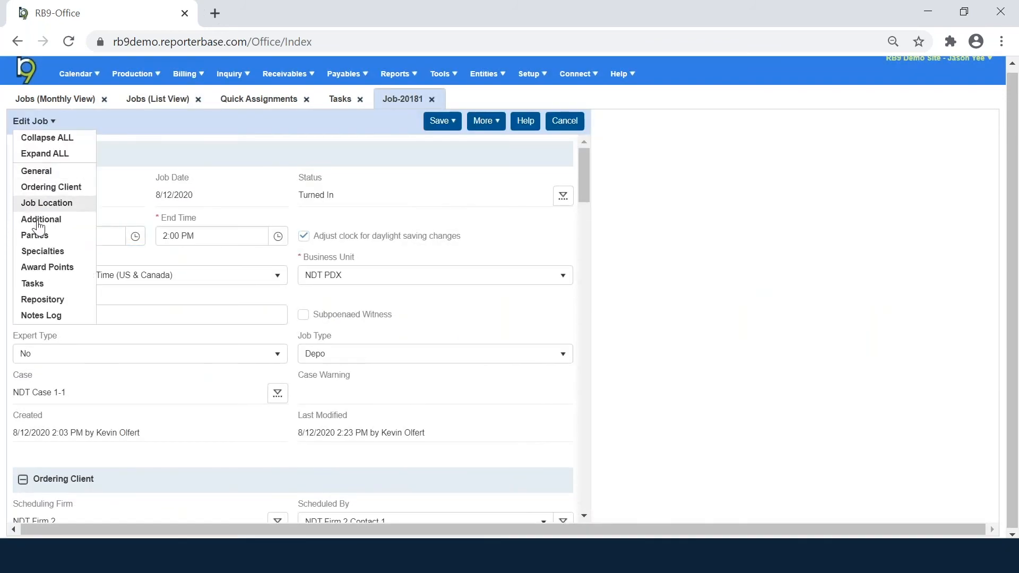
{"action": "left_click", "coordinate": [33, 284]}
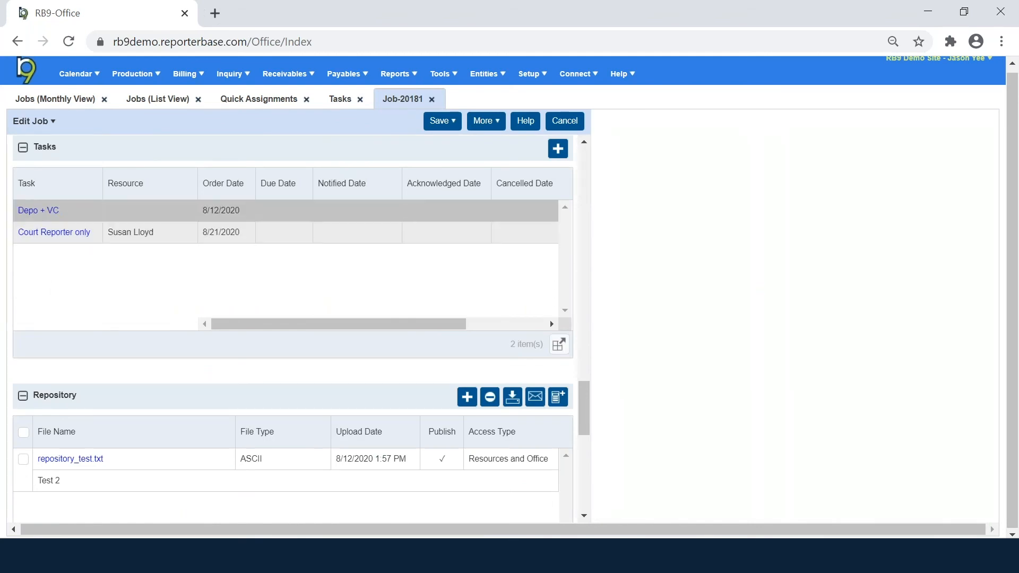
{"action": "left_click", "coordinate": [50, 217]}
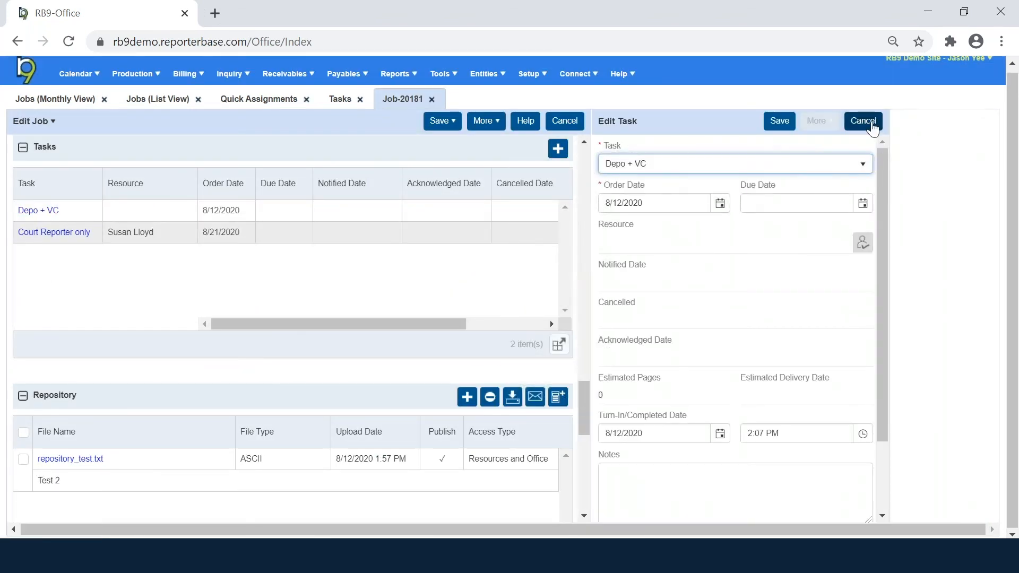
{"action": "left_click", "coordinate": [865, 122]}
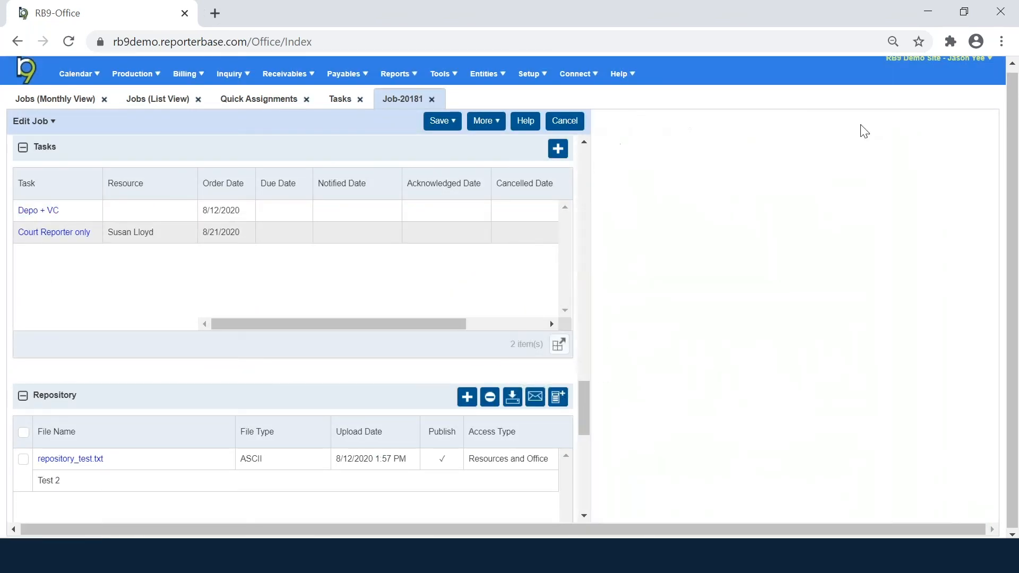
{"action": "left_click", "coordinate": [565, 121]}
Open the unassigned Undefined task of the 9:30 AM job for editing and bring up its Assign Resource list.
{"action": "left_click", "coordinate": [340, 99]}
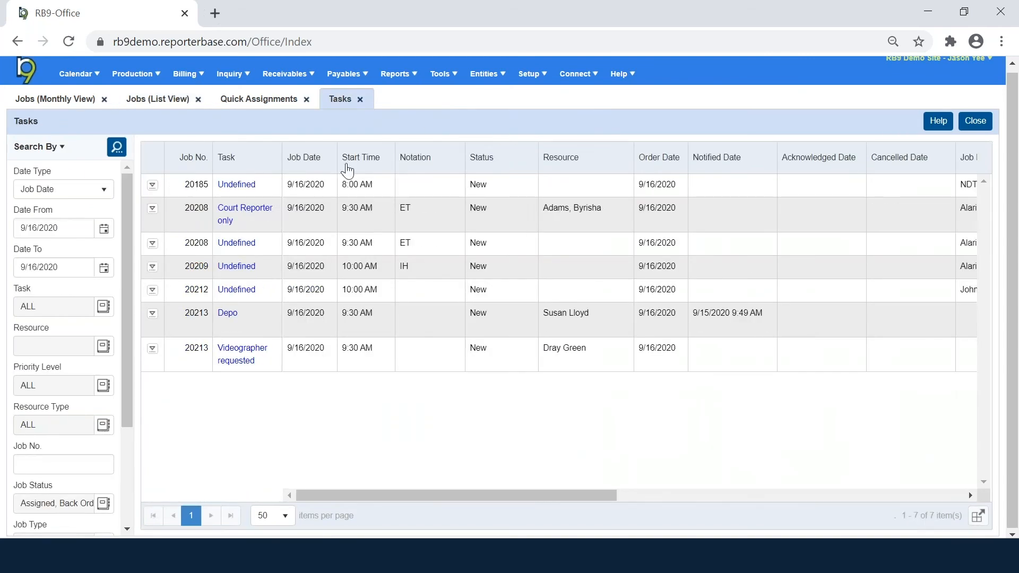
{"action": "left_click", "coordinate": [229, 243]}
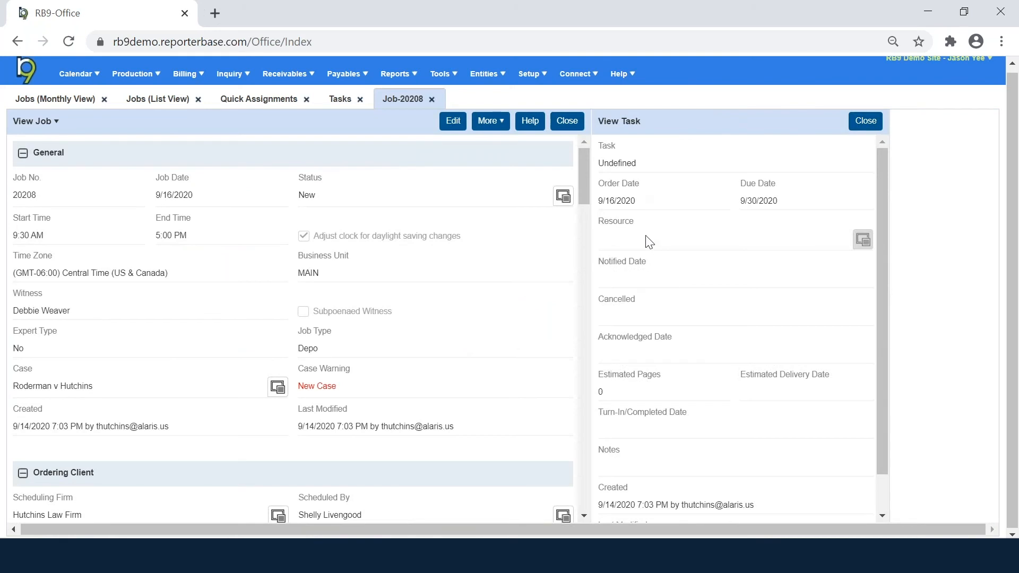
{"action": "left_click", "coordinate": [453, 123]}
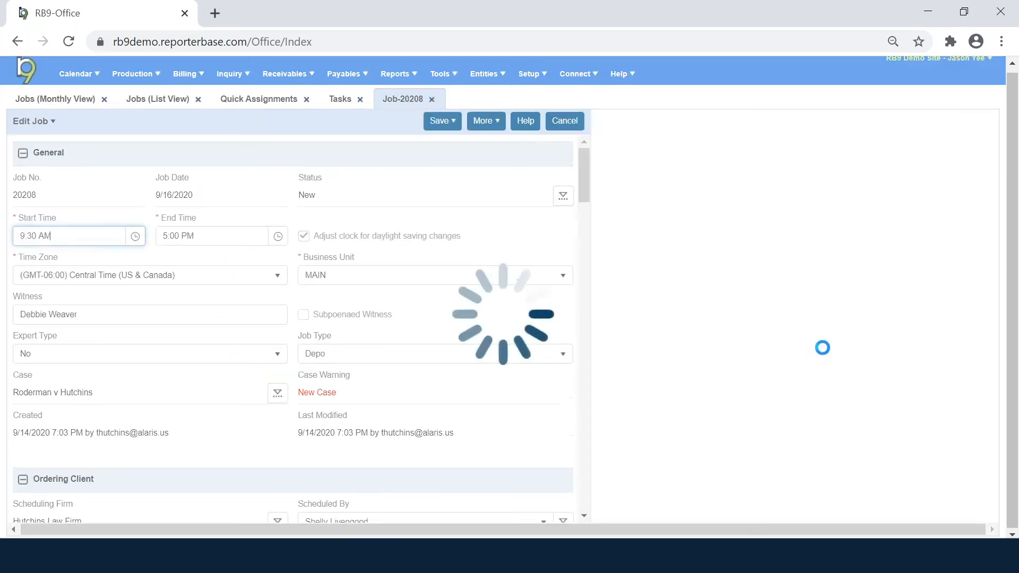
{"action": "left_click", "coordinate": [862, 244]}
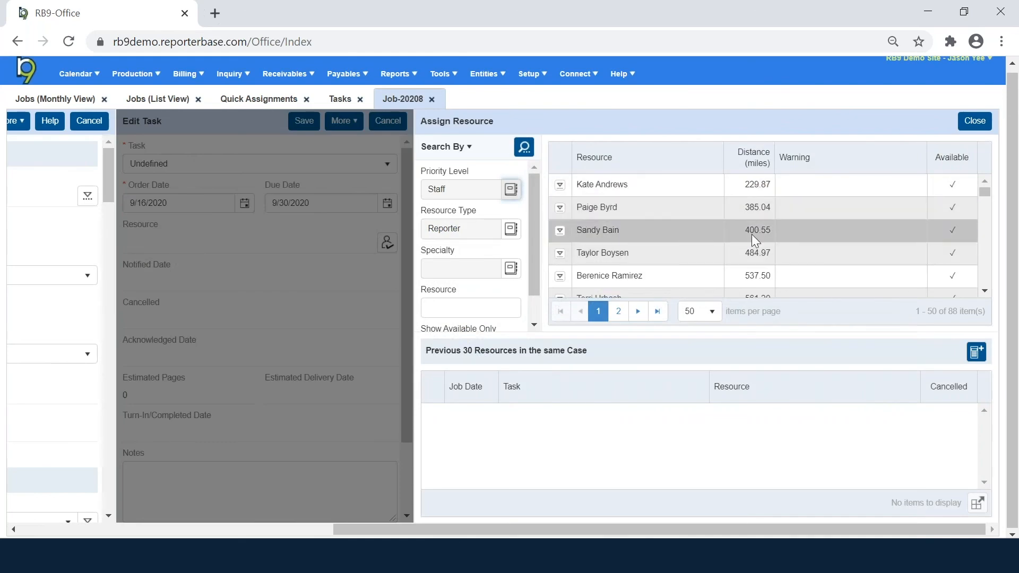
Assign the reporter listed at 683.11 miles to the Undefined task without sending an assignment notification, and save and close the job.
{"action": "scroll", "coordinate": [763, 228], "scroll_direction": "down", "scroll_amount": 6}
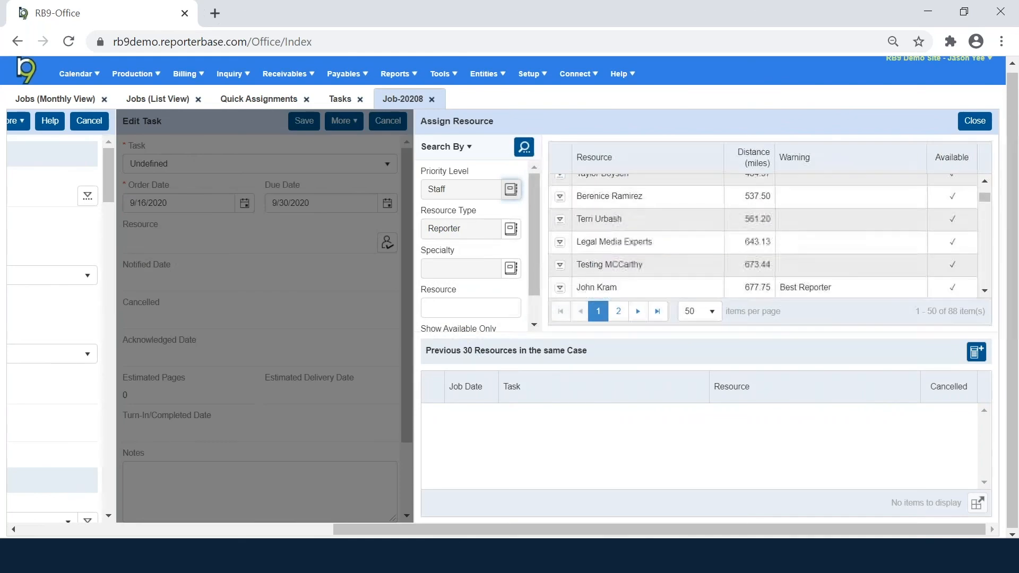
{"action": "scroll", "coordinate": [763, 234], "scroll_direction": "down", "scroll_amount": 2}
{"action": "scroll", "coordinate": [763, 233], "scroll_direction": "up", "scroll_amount": 4}
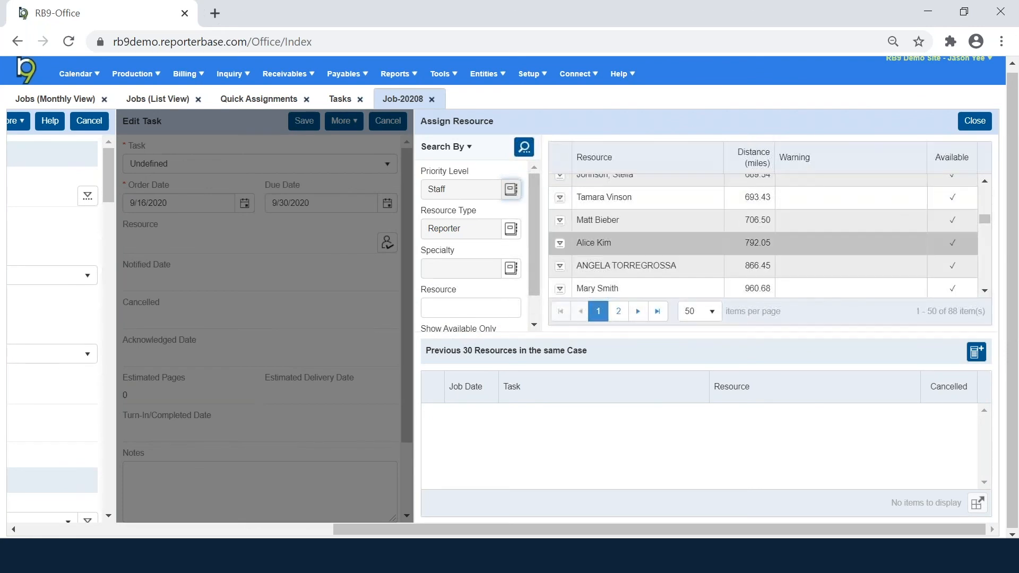
{"action": "scroll", "coordinate": [763, 233], "scroll_direction": "up", "scroll_amount": 3}
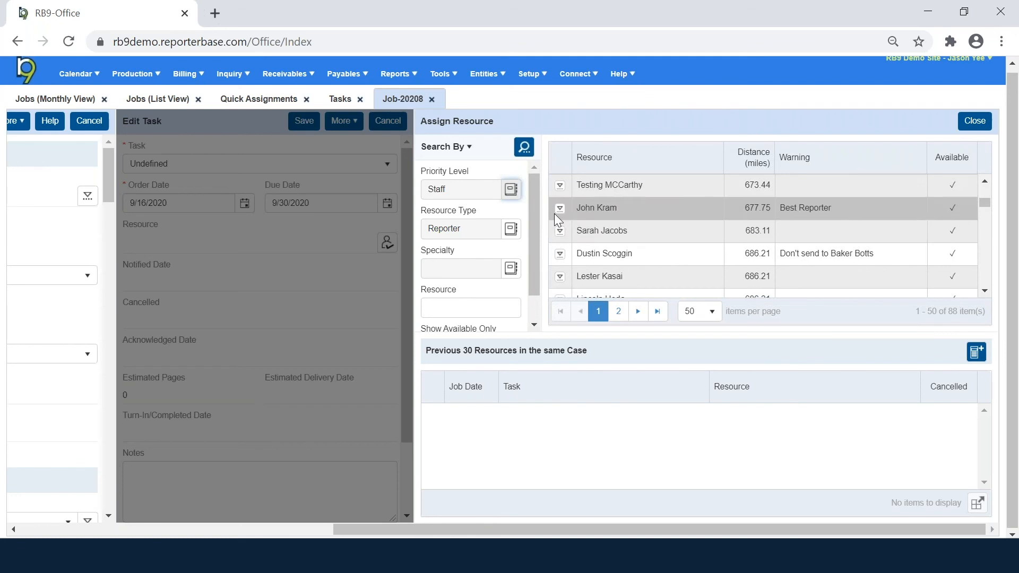
{"action": "left_click", "coordinate": [560, 232]}
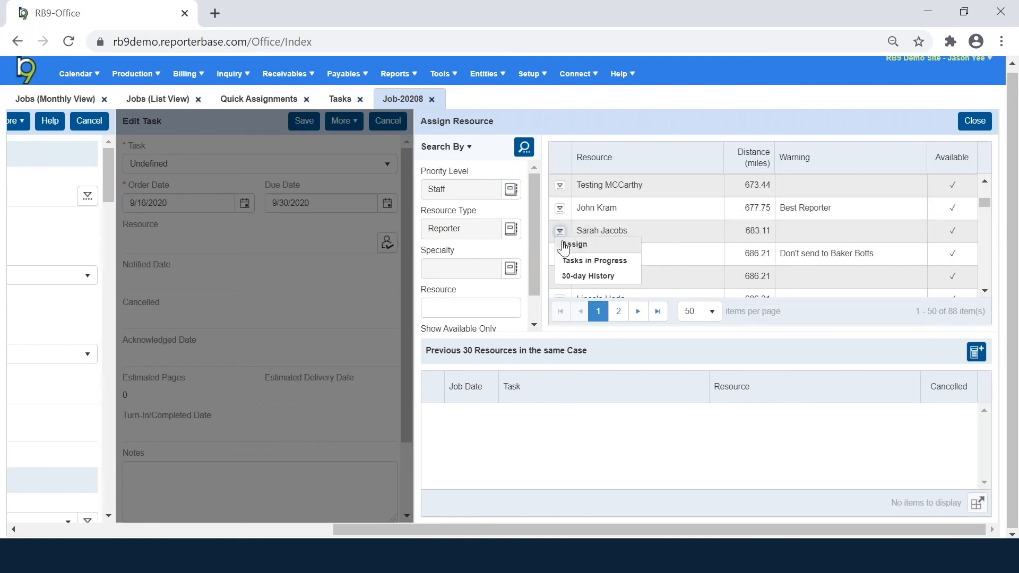
{"action": "left_click", "coordinate": [564, 245]}
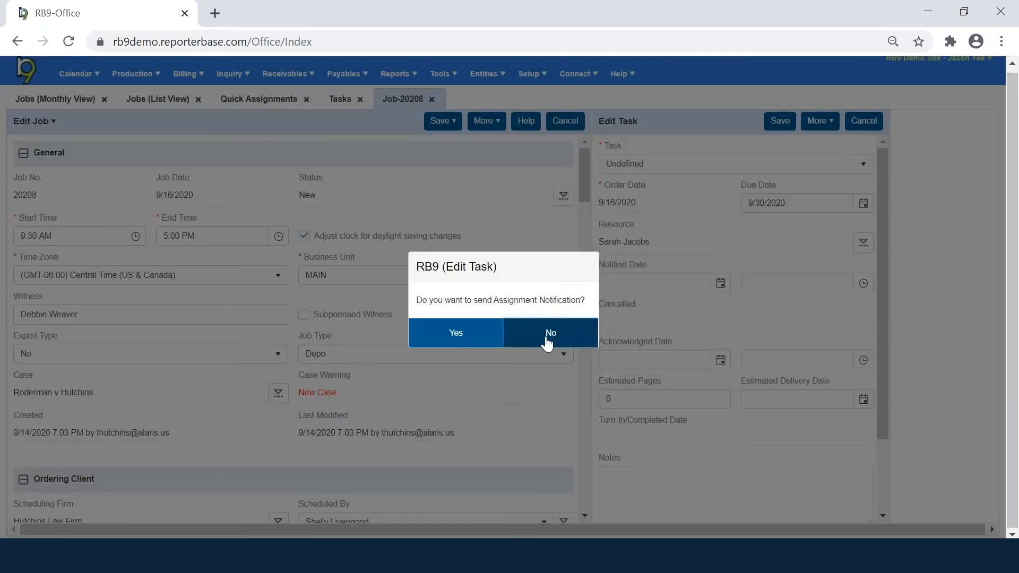
{"action": "left_click", "coordinate": [547, 345]}
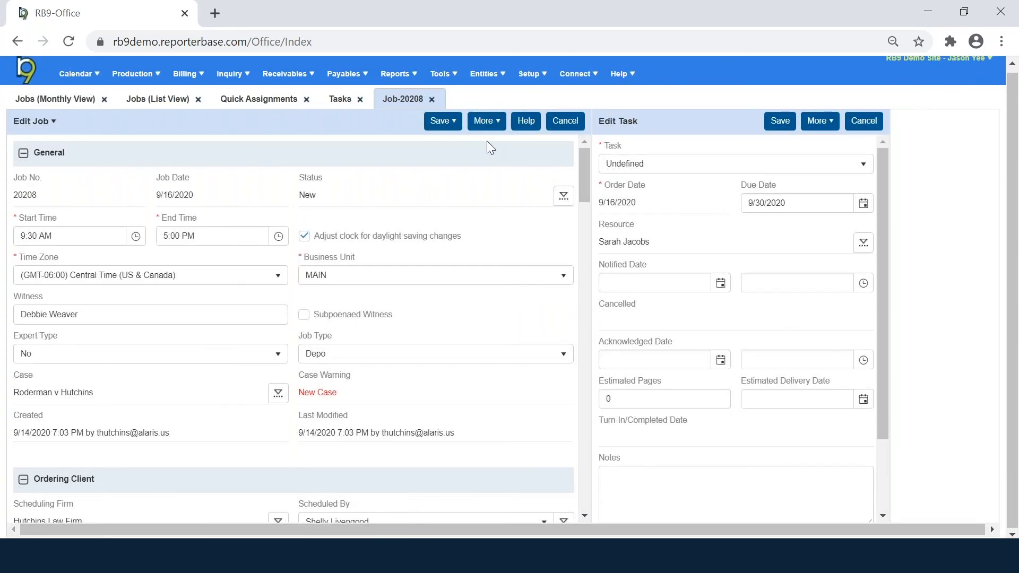
{"action": "left_click", "coordinate": [448, 123]}
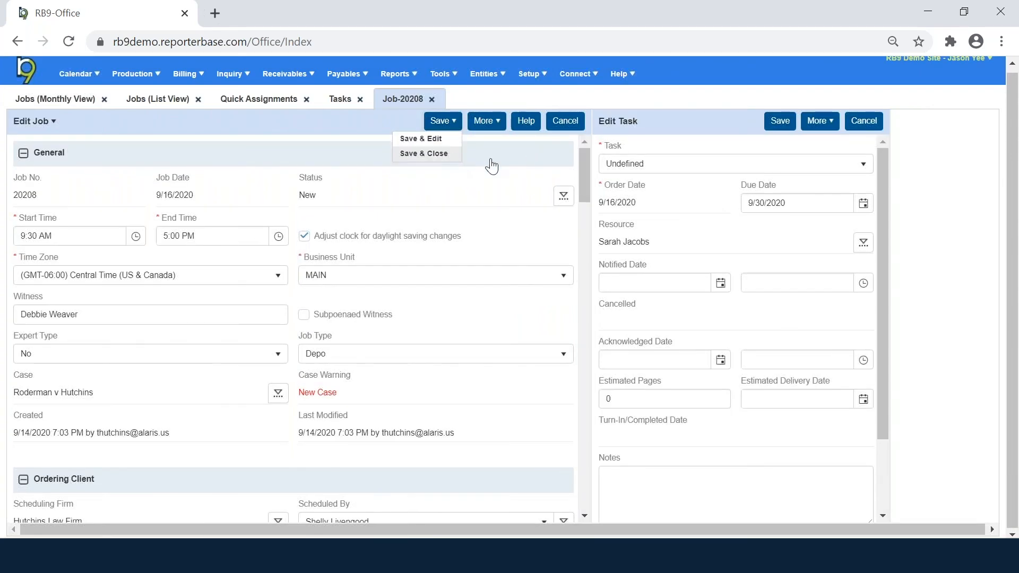
{"action": "left_click", "coordinate": [423, 153]}
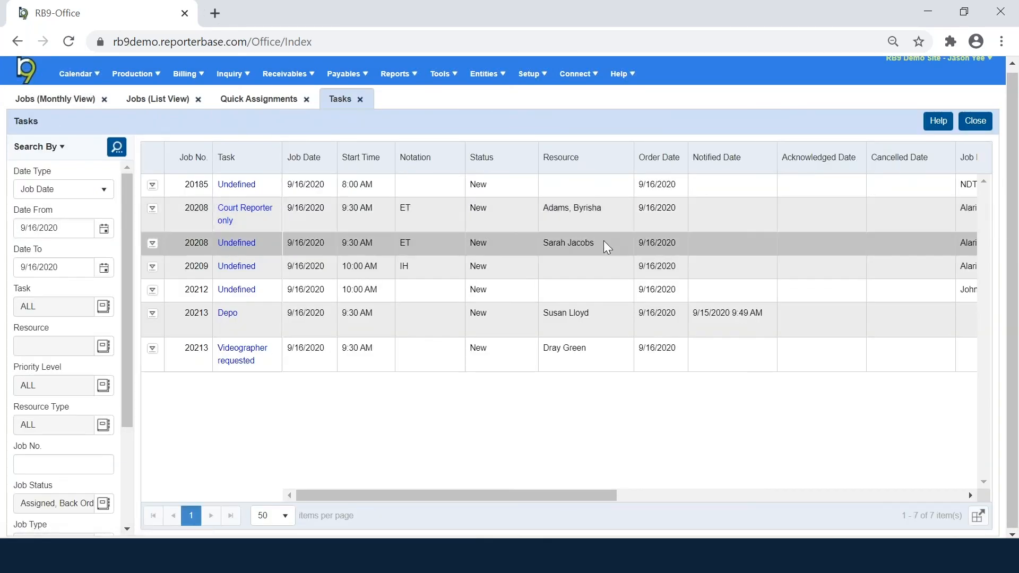
{"action": "left_click_drag", "start_coordinate": [604, 243], "coordinate": [538, 243]}
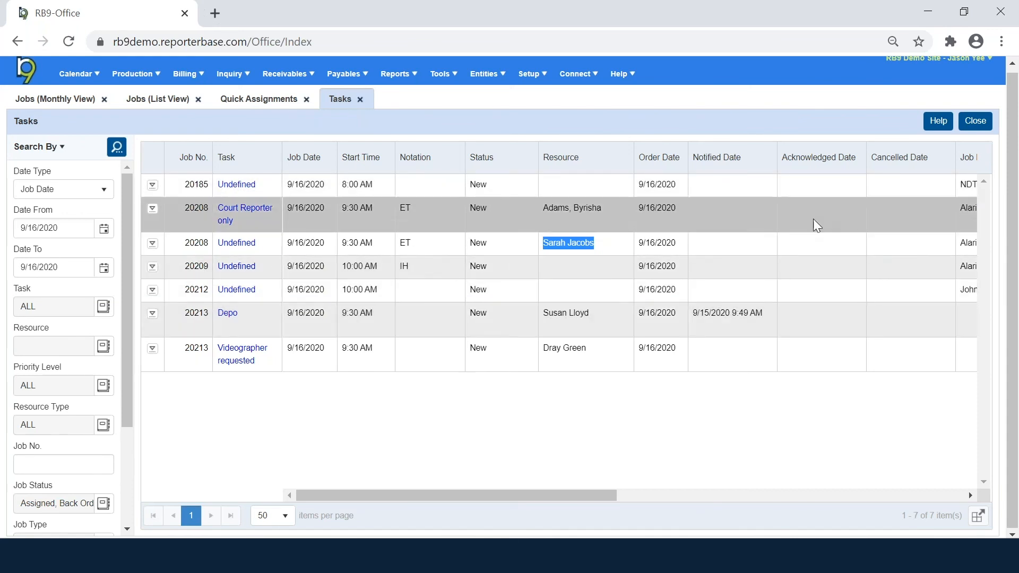
Remove the assigned resource from the 9:30 AM job's Court Reporter only task and save and close the job.
{"action": "mouse_move", "coordinate": [596, 491]}
{"action": "left_mouse_down"}
{"action": "mouse_move", "coordinate": [801, 471]}
{"action": "mouse_move", "coordinate": [587, 482]}
{"action": "left_mouse_up"}
{"action": "left_click", "coordinate": [261, 212]}
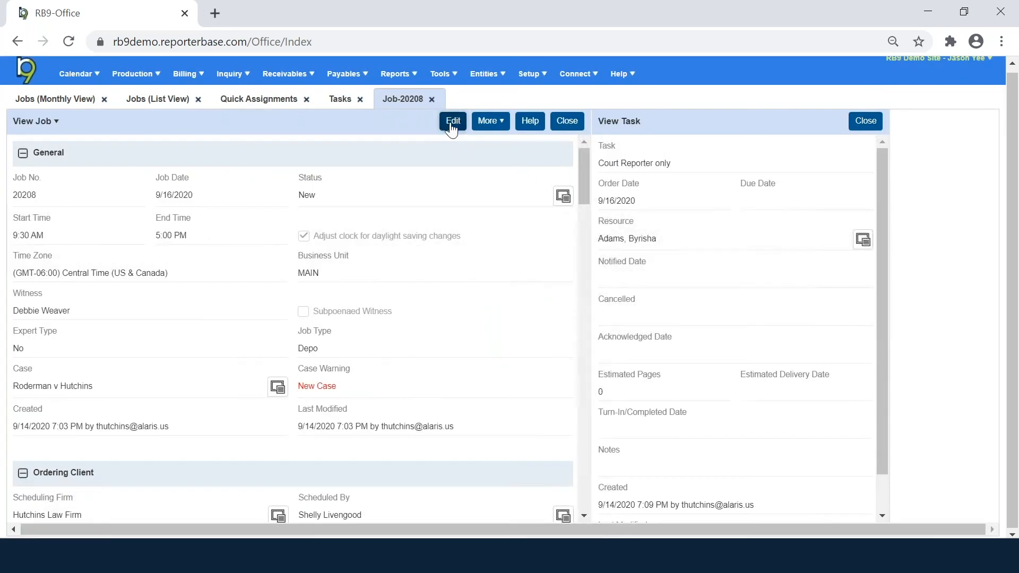
{"action": "left_click", "coordinate": [452, 122]}
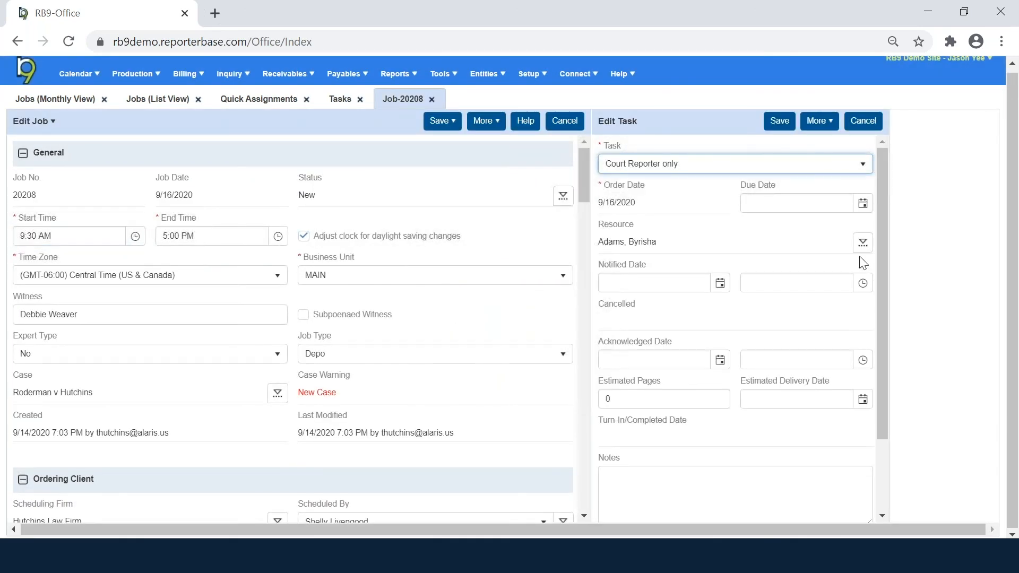
{"action": "left_click", "coordinate": [862, 242]}
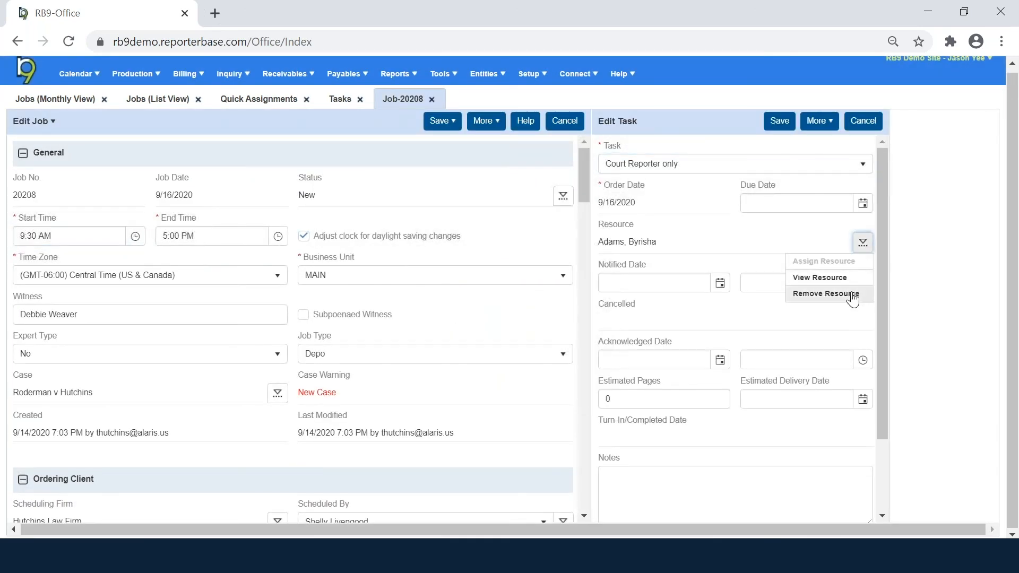
{"action": "left_click", "coordinate": [826, 293]}
{"action": "left_click", "coordinate": [491, 333]}
{"action": "left_click", "coordinate": [443, 121]}
{"action": "left_click", "coordinate": [439, 151]}
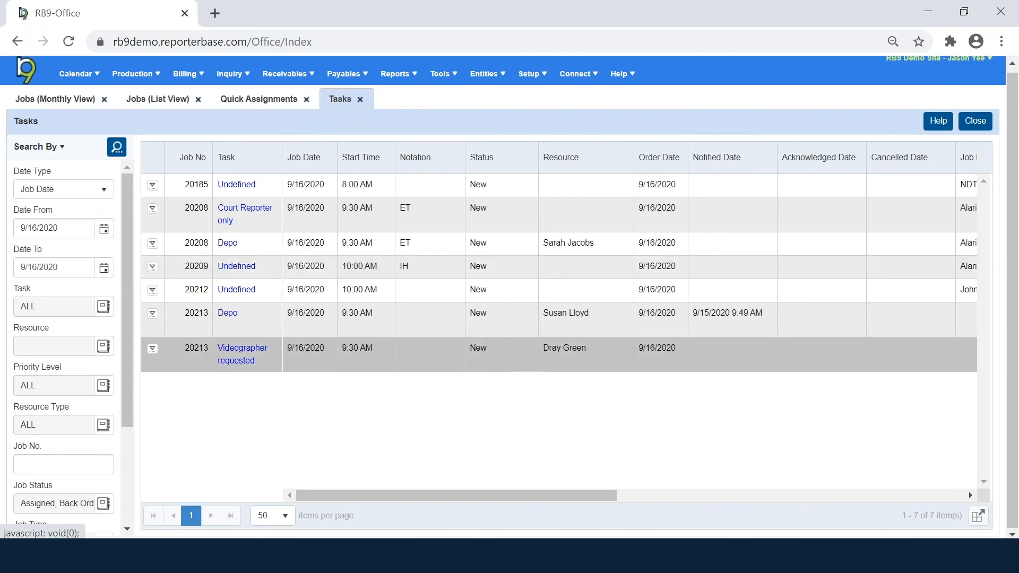
In Send Job Confirmations/Cancellations, list the confirmations with job date 9/16/2020 and select all the jobs.
{"action": "left_click", "coordinate": [80, 77]}
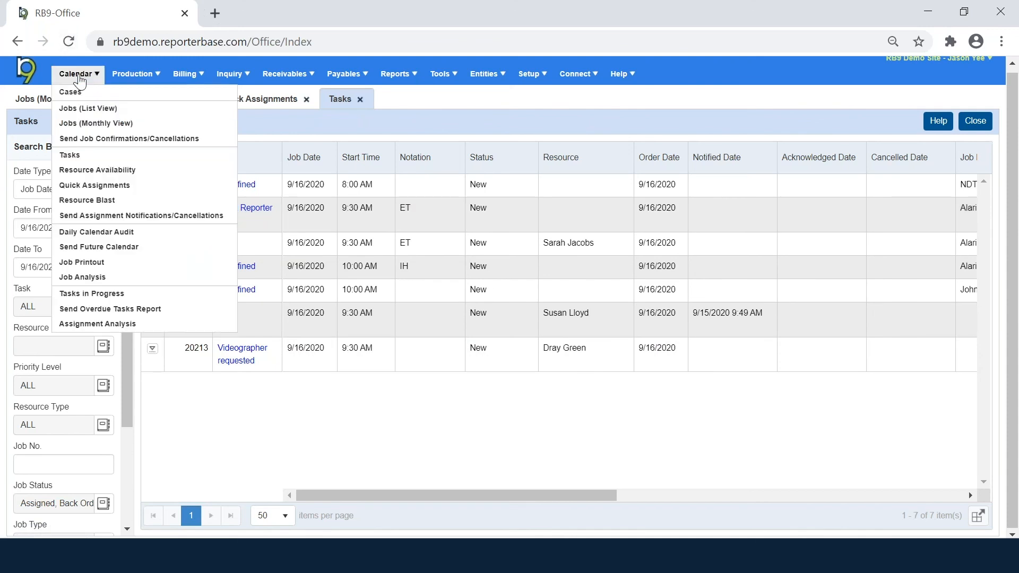
{"action": "left_click", "coordinate": [79, 139]}
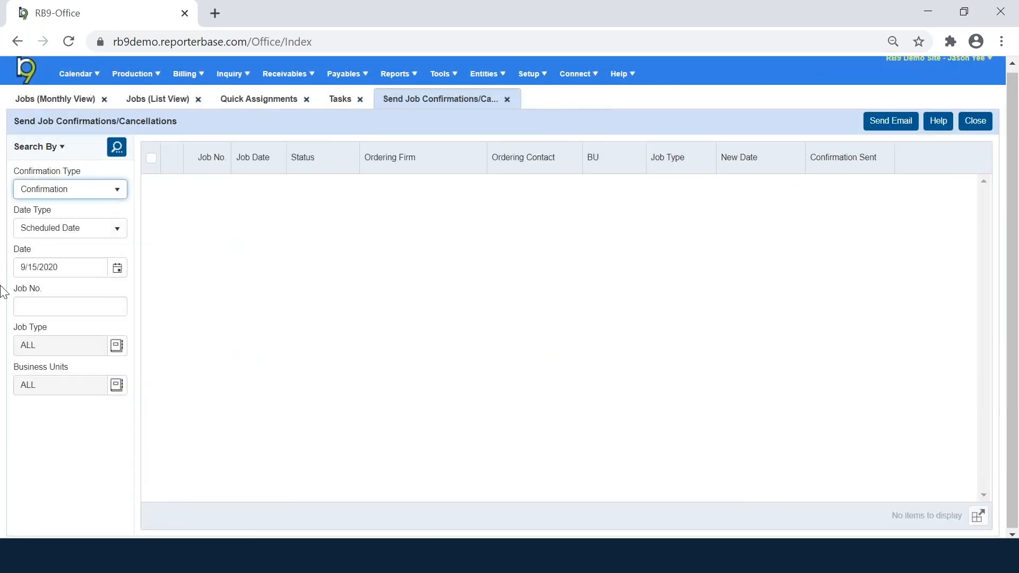
{"action": "left_click", "coordinate": [104, 229]}
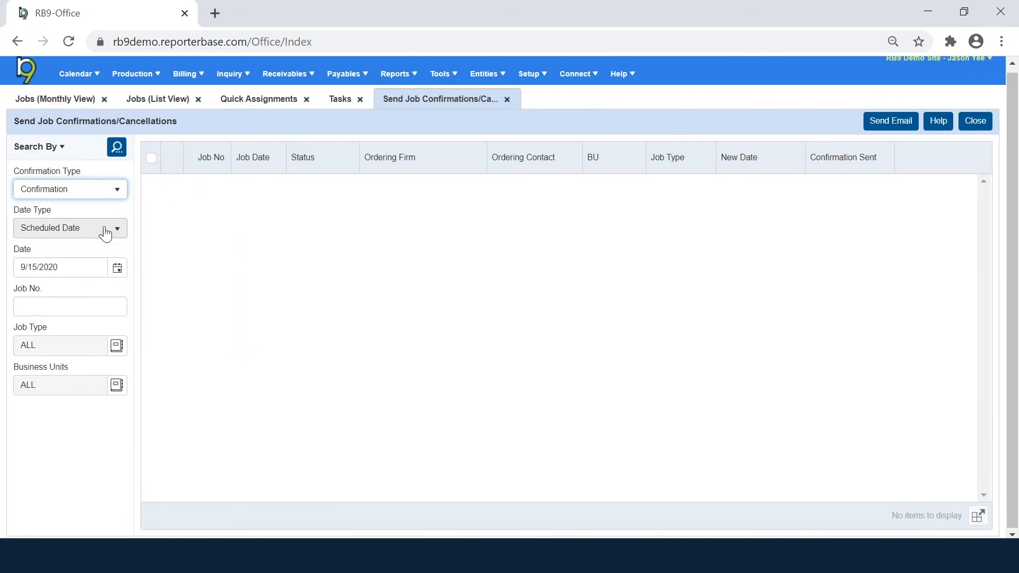
{"action": "left_click", "coordinate": [98, 262]}
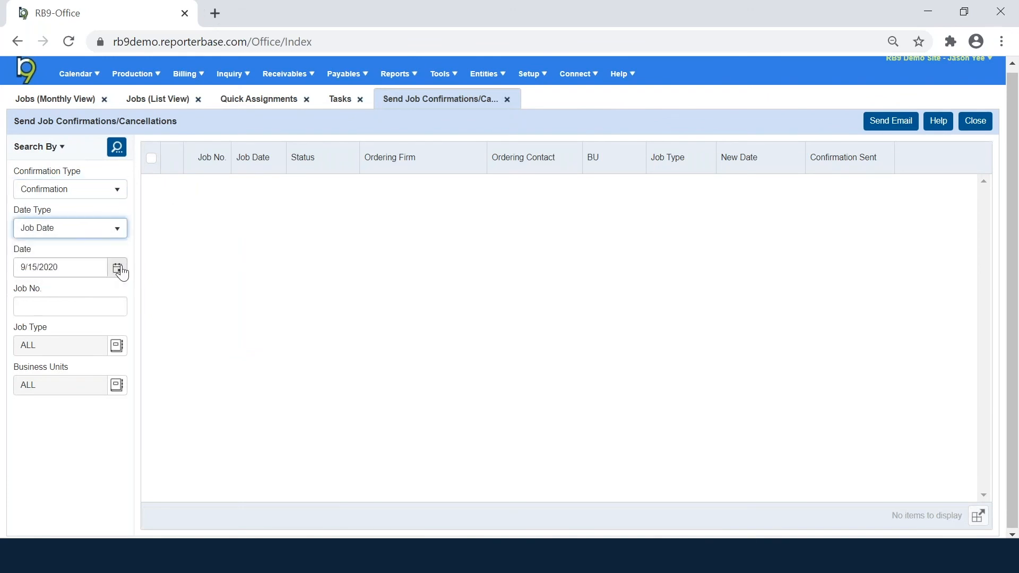
{"action": "left_click", "coordinate": [120, 269]}
{"action": "left_click", "coordinate": [85, 370]}
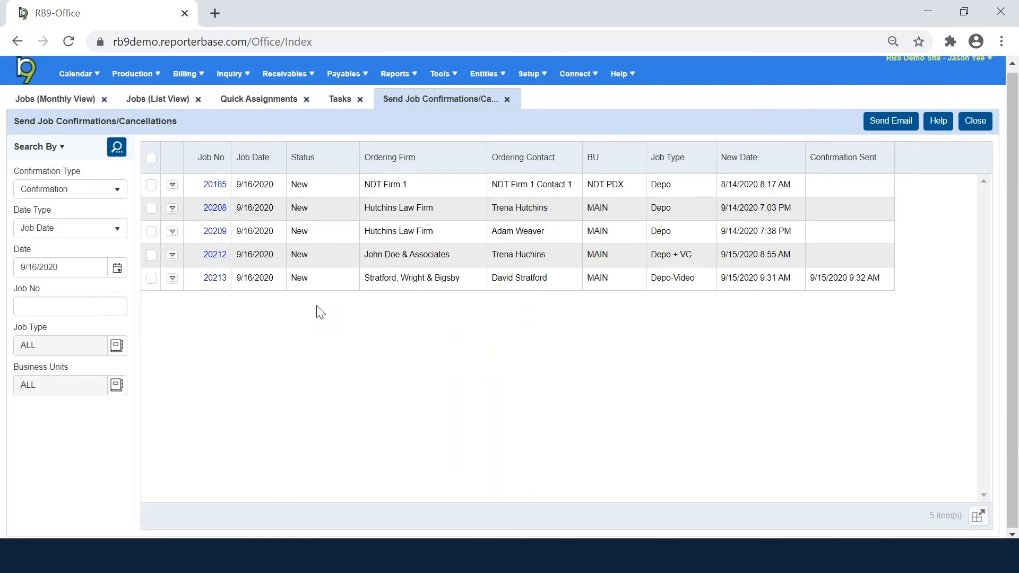
{"action": "left_click", "coordinate": [152, 158]}
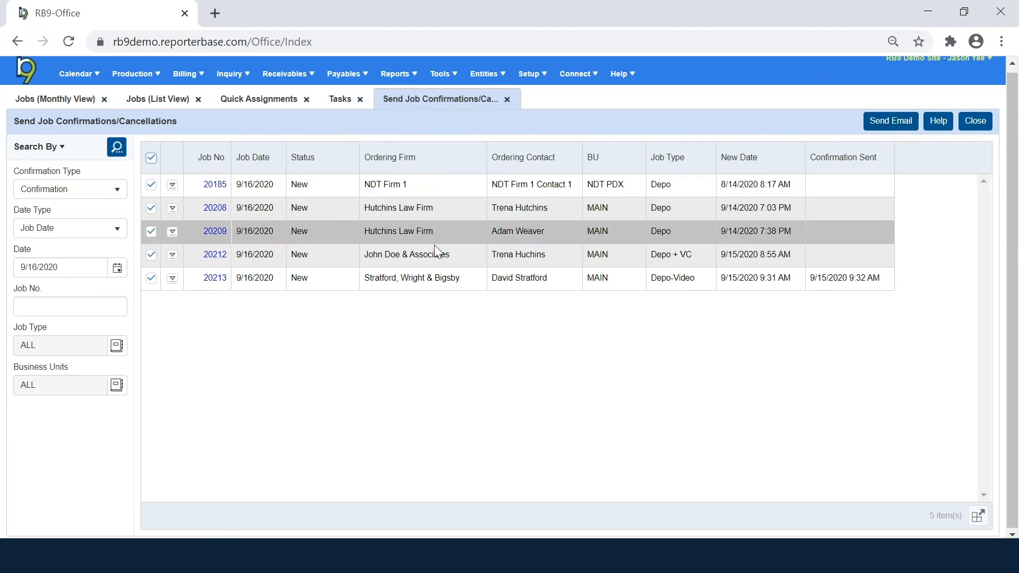
View the Stratford, Wright & Bigsby job and its Scheduled By contact details, and return to the confirmations list.
{"action": "left_click", "coordinate": [223, 283]}
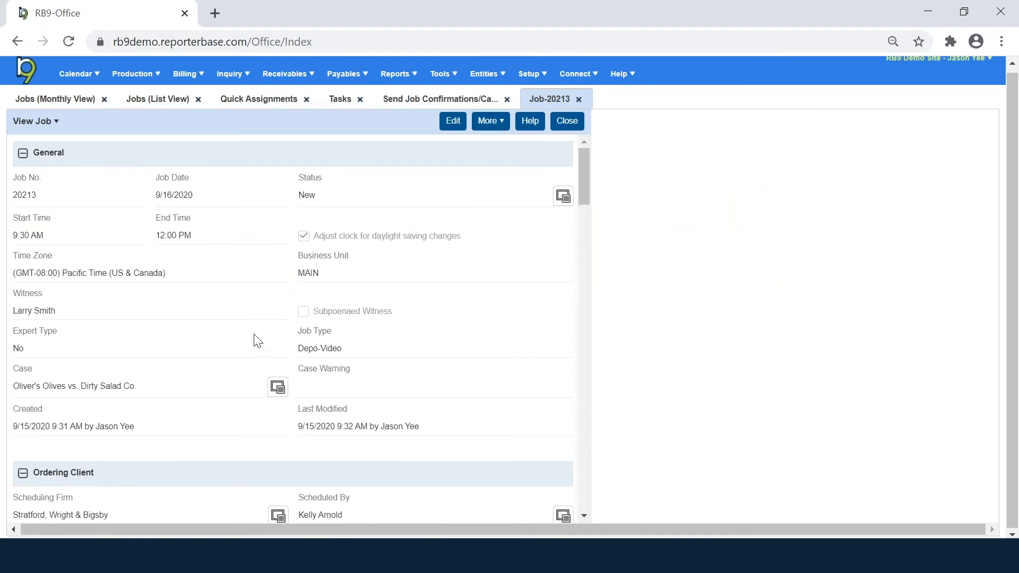
{"action": "scroll", "coordinate": [258, 341], "scroll_direction": "down", "scroll_amount": 3}
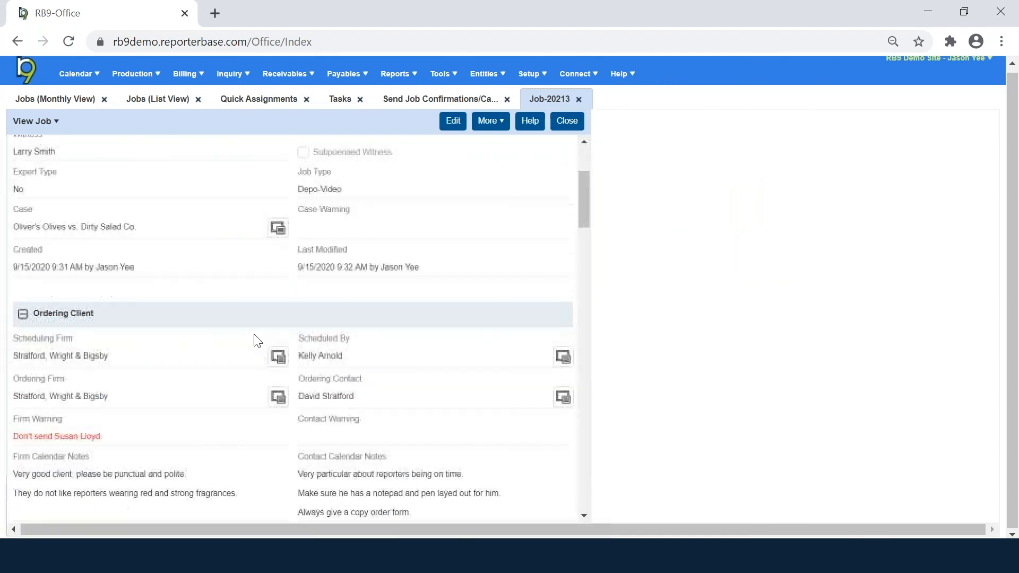
{"action": "left_click", "coordinate": [563, 355]}
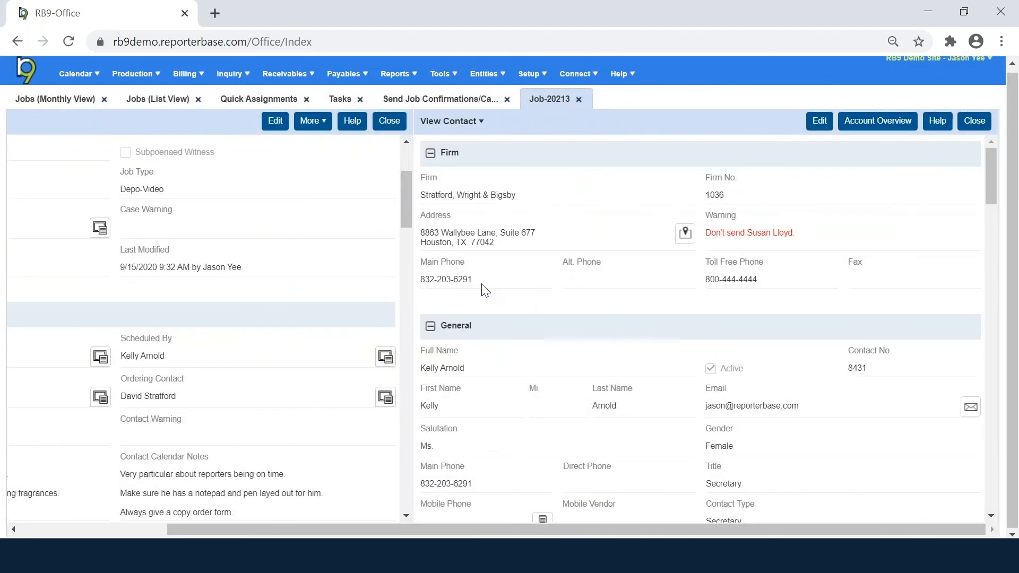
{"action": "left_click", "coordinate": [977, 125]}
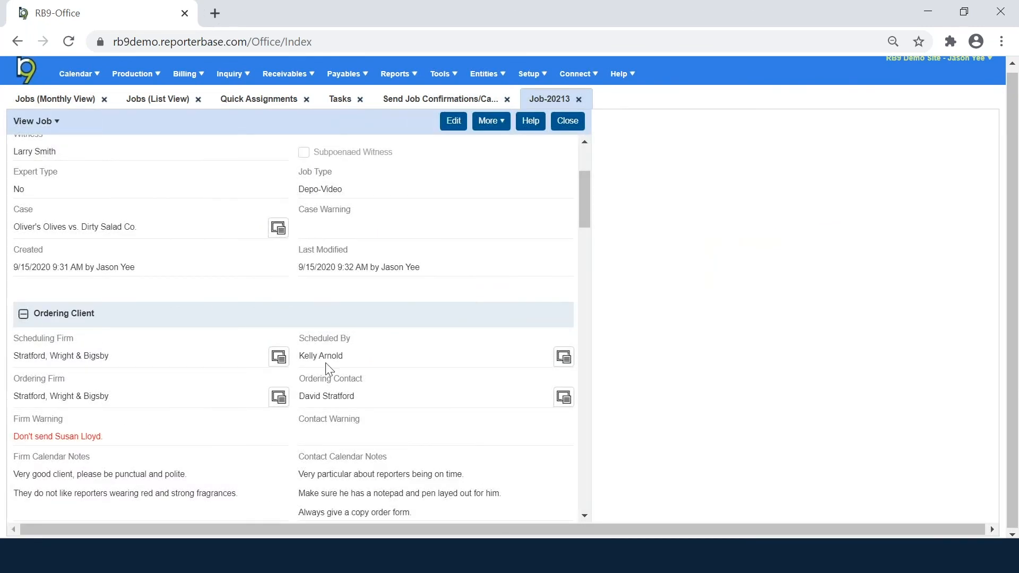
{"action": "left_click", "coordinate": [564, 123]}
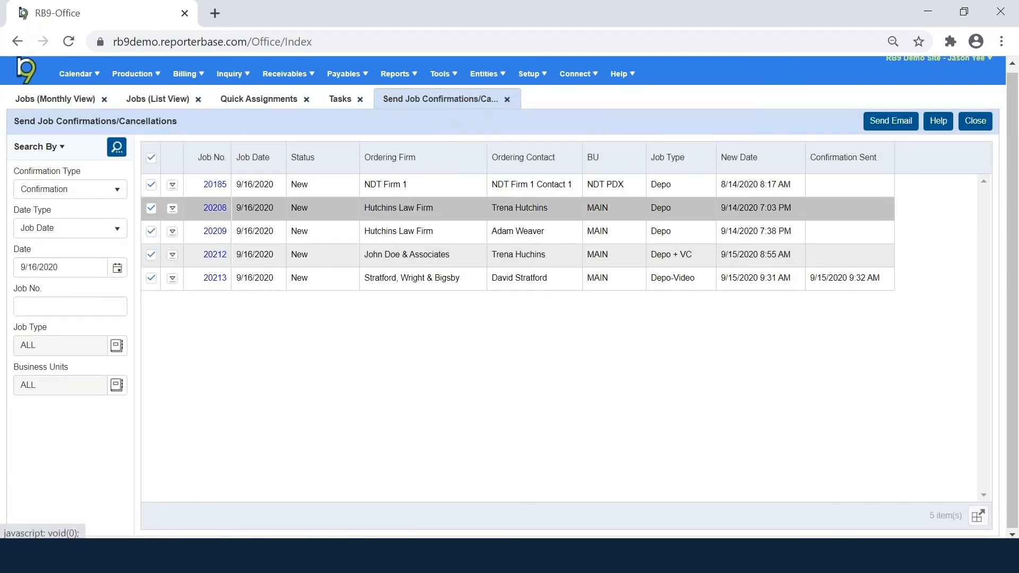
Open the NDT Firm 1 job for editing and bring up its Change Status form.
{"action": "left_click", "coordinate": [216, 185]}
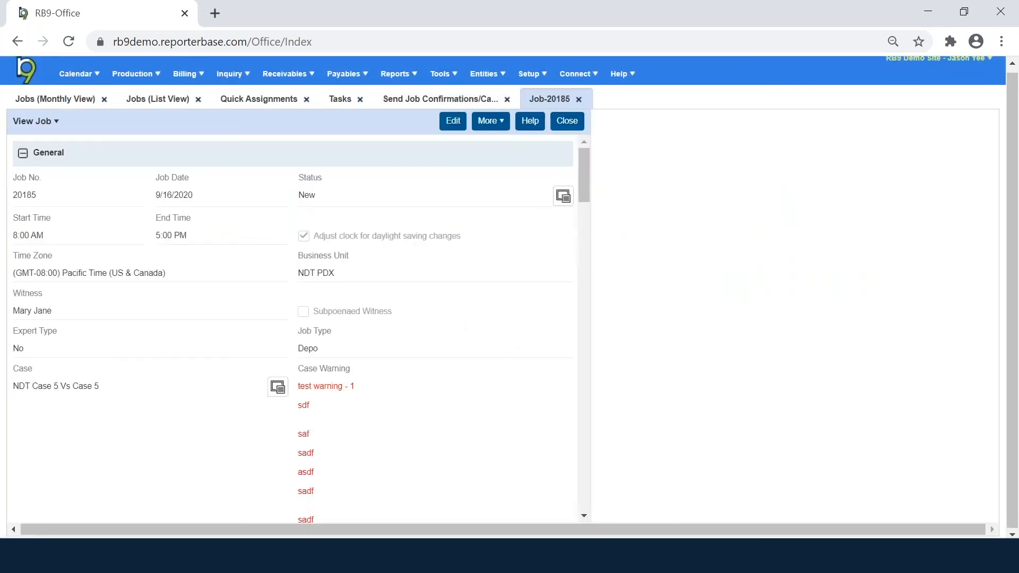
{"action": "left_click", "coordinate": [449, 122]}
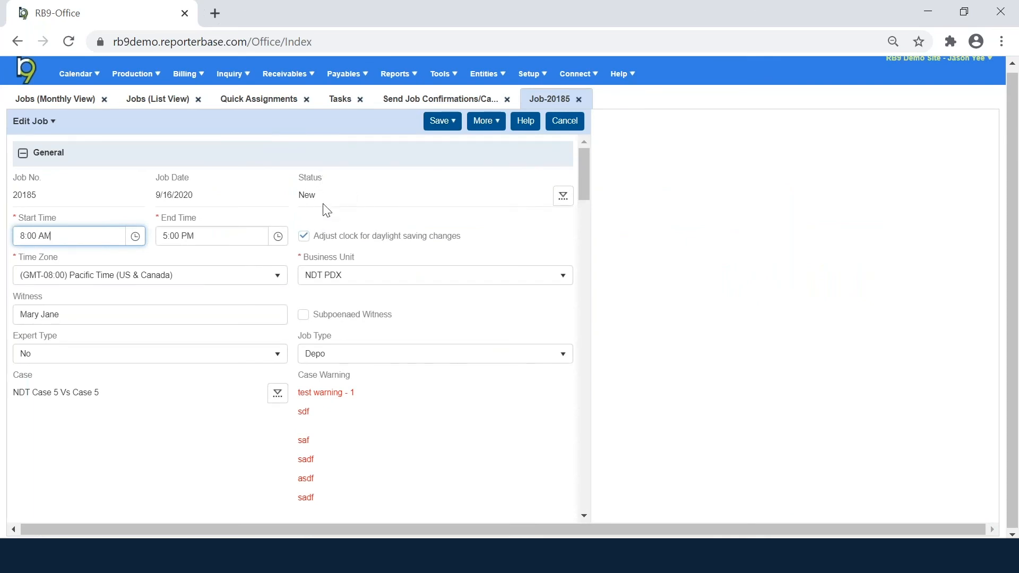
{"action": "left_click", "coordinate": [563, 197]}
{"action": "left_click", "coordinate": [563, 218]}
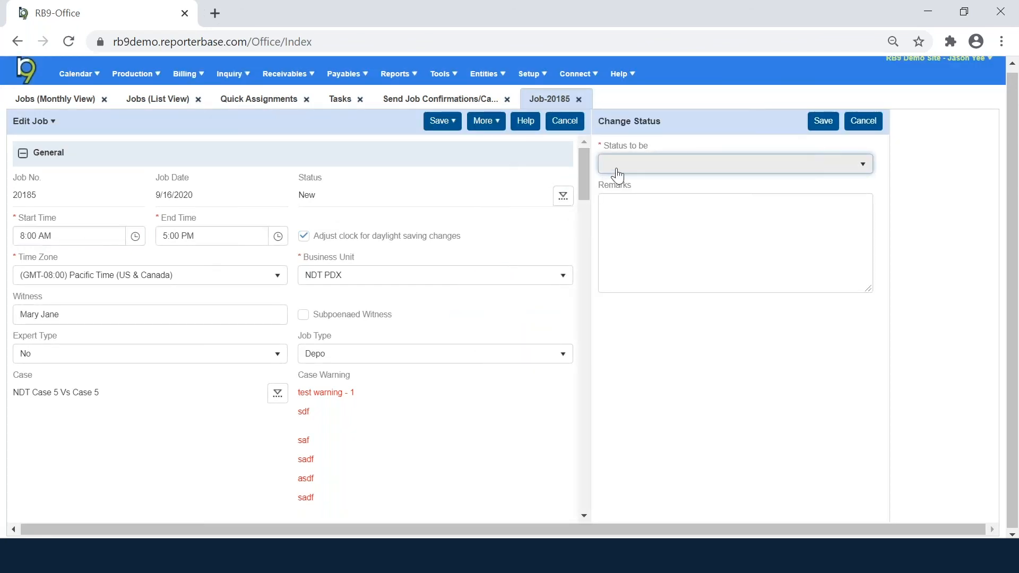
Look through the available job statuses and the additional actions offered for the job.
{"action": "left_click", "coordinate": [617, 164]}
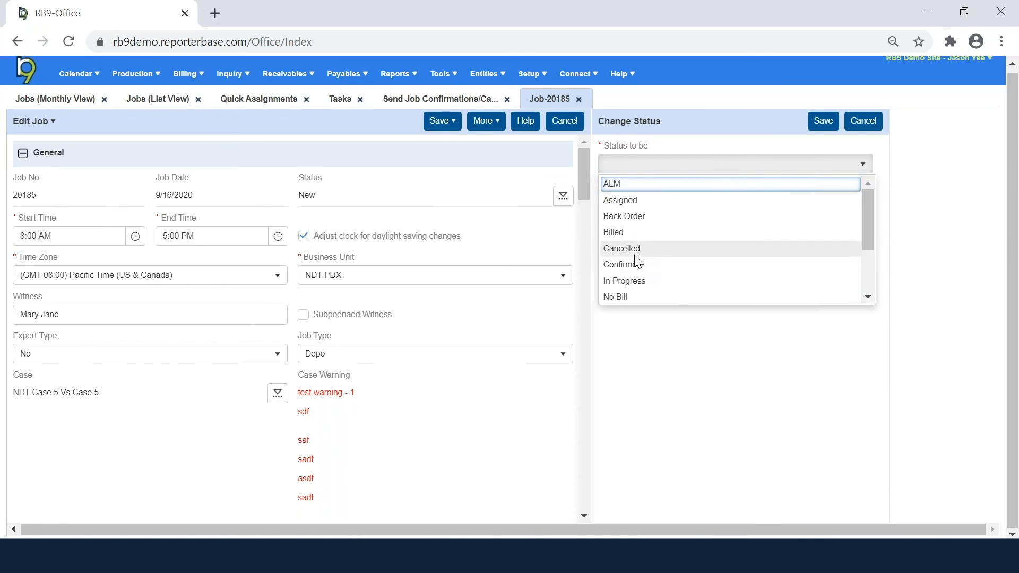
{"action": "scroll", "coordinate": [634, 256], "scroll_direction": "down", "scroll_amount": 3}
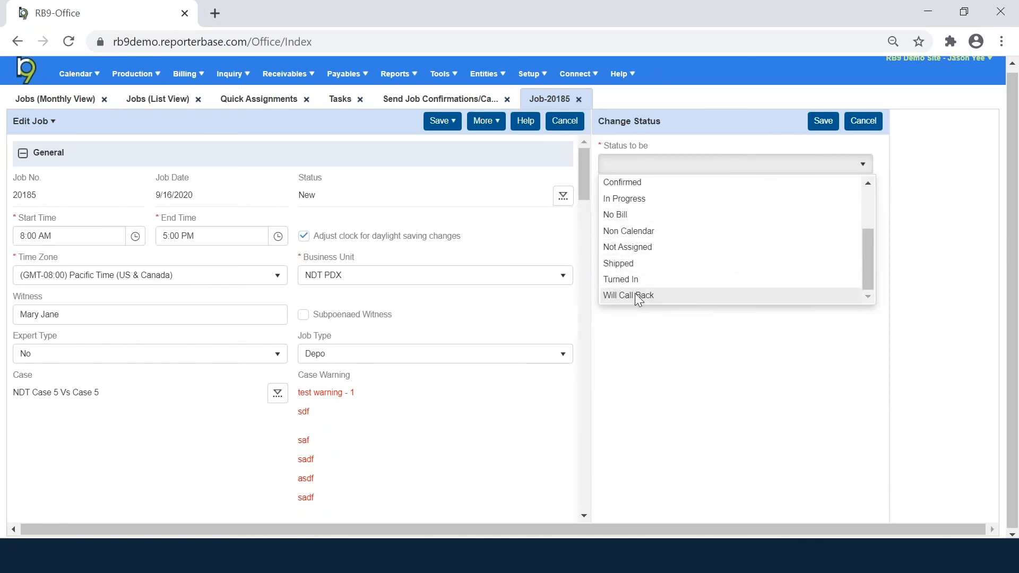
{"action": "scroll", "coordinate": [635, 293], "scroll_direction": "up", "scroll_amount": 3}
{"action": "left_click", "coordinate": [495, 129]}
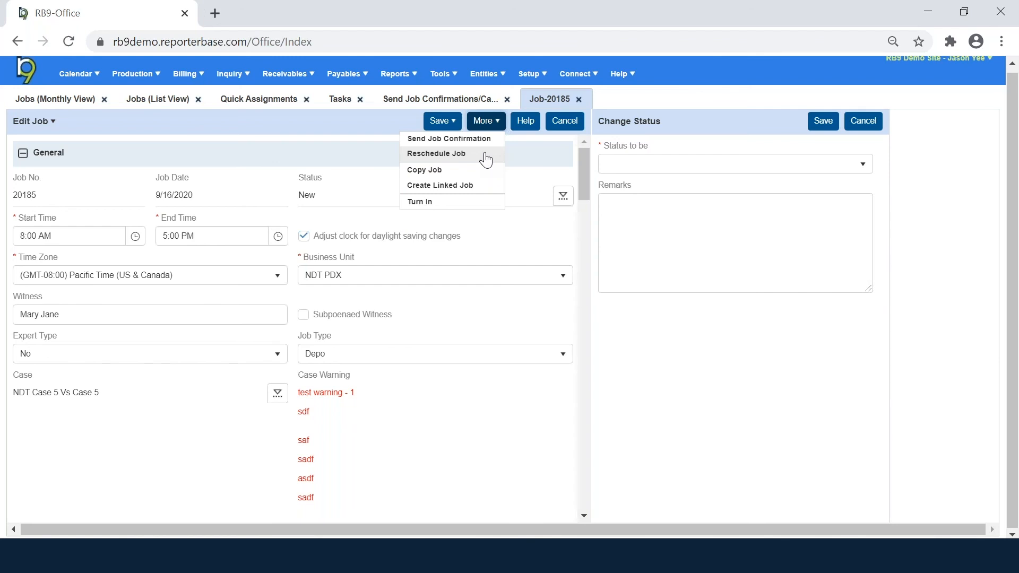
Change the NDT Firm 1 job's status to Confirmed and save and close the job.
{"action": "left_click", "coordinate": [639, 166]}
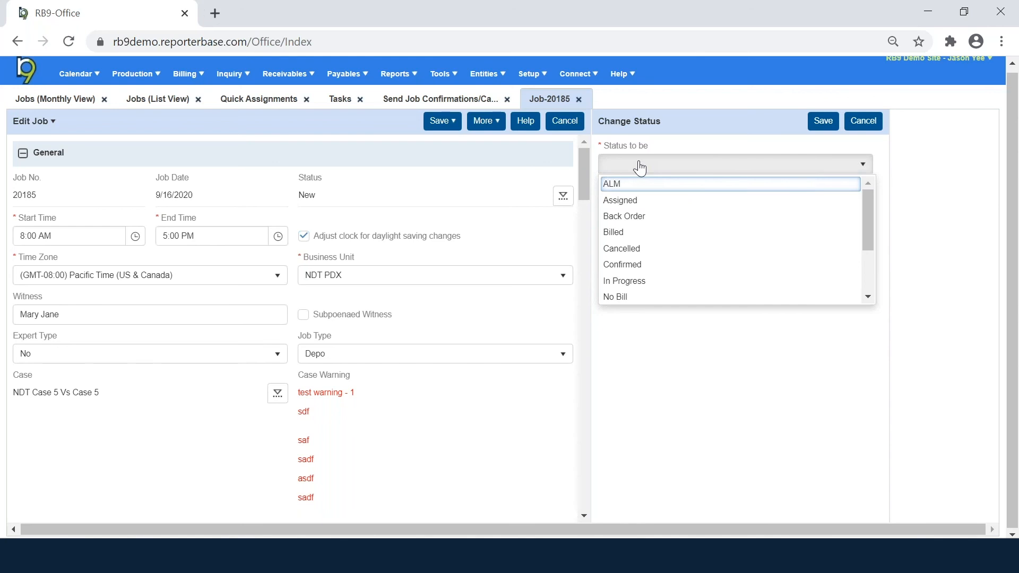
{"action": "left_click", "coordinate": [696, 264]}
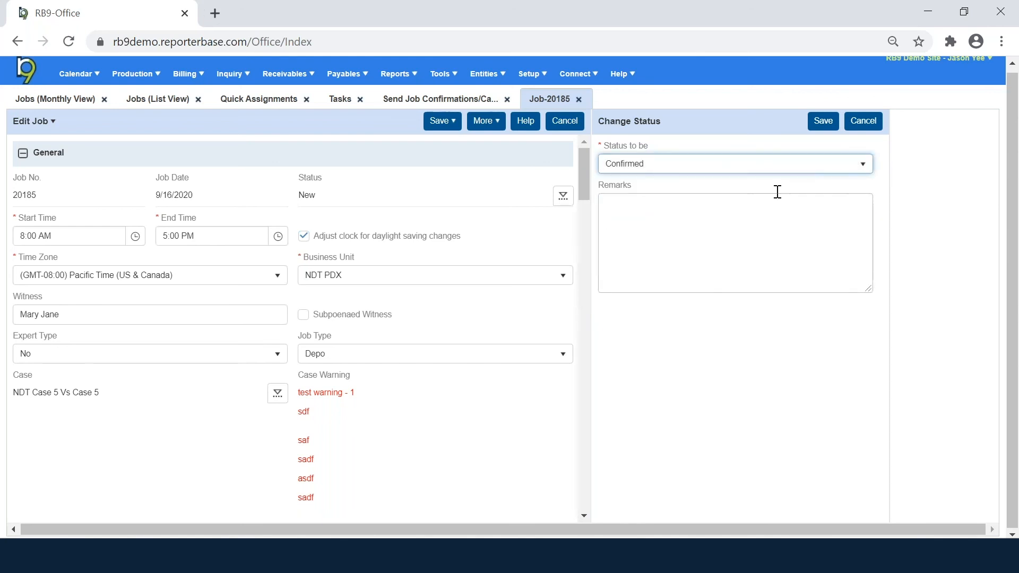
{"action": "left_click", "coordinate": [823, 121]}
{"action": "left_click", "coordinate": [444, 123]}
{"action": "left_click", "coordinate": [444, 154]}
{"action": "left_click_drag", "start_coordinate": [330, 184], "coordinate": [295, 183]}
Open the Hutchins Law Firm job entered 9/14/2020 7:03 PM for editing and change its status to Cancelled.
{"action": "left_click", "coordinate": [215, 208]}
{"action": "left_click", "coordinate": [453, 121]}
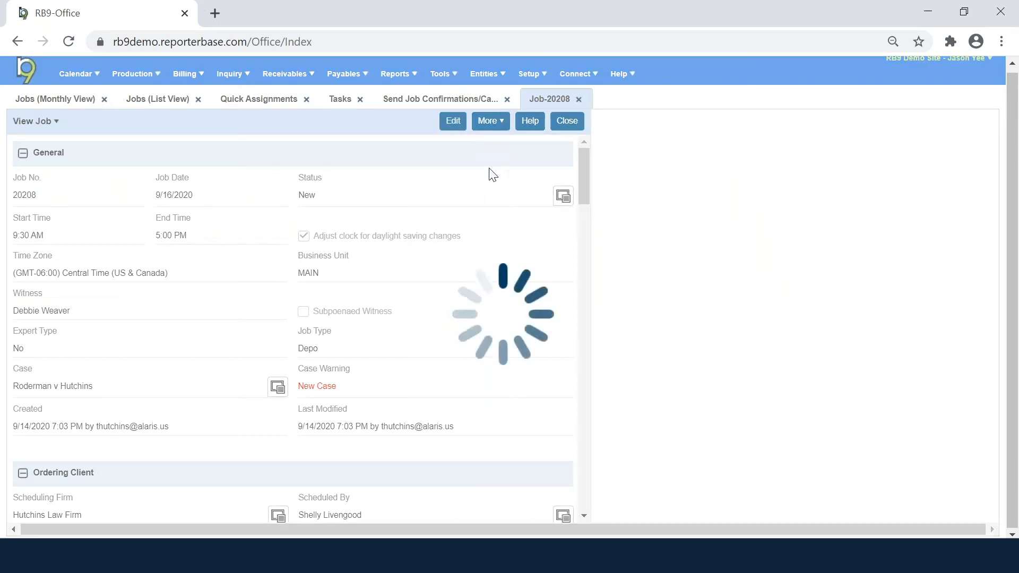
{"action": "left_click", "coordinate": [562, 197]}
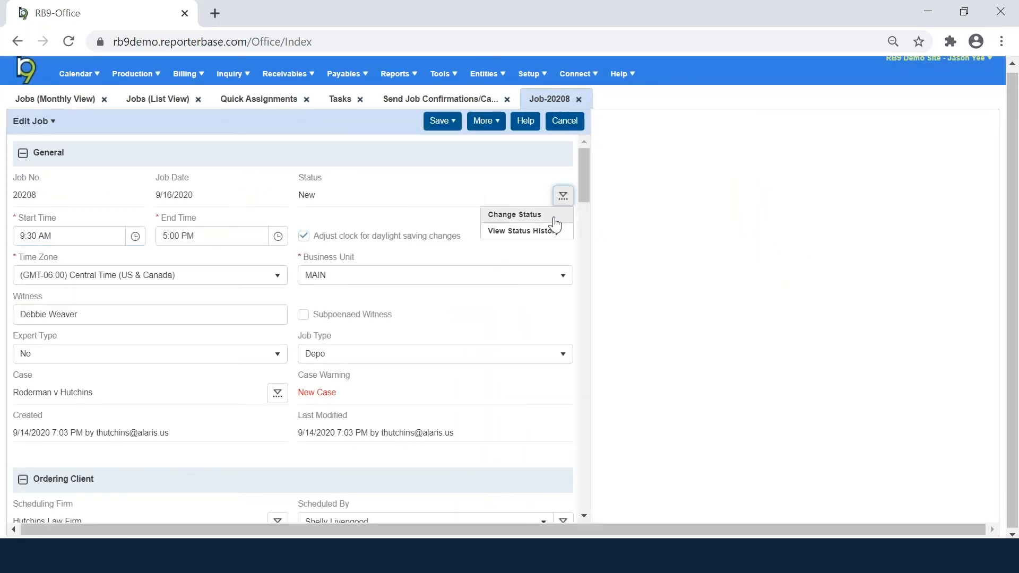
{"action": "left_click", "coordinate": [553, 216]}
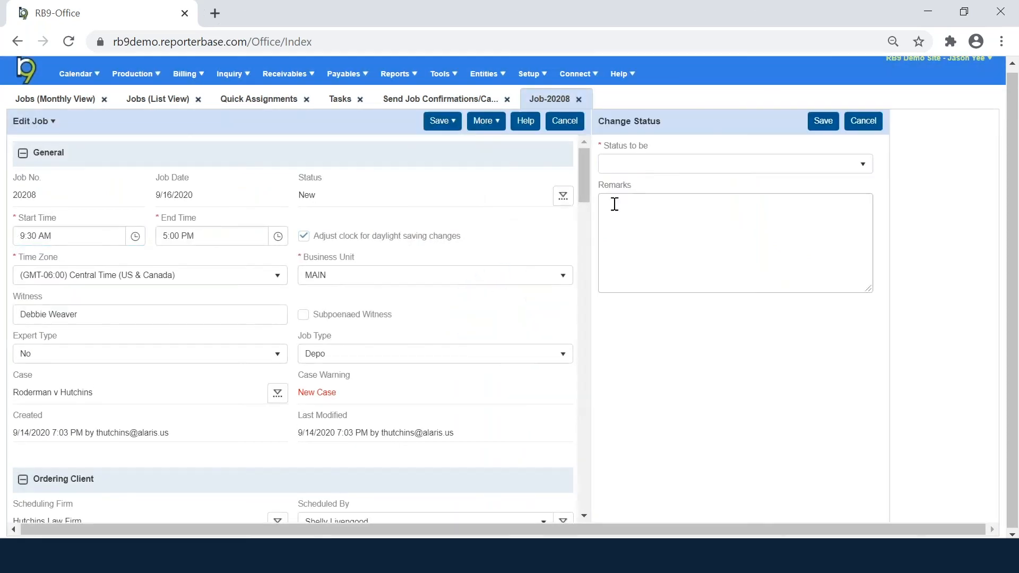
{"action": "left_click", "coordinate": [634, 165]}
{"action": "left_click", "coordinate": [629, 247]}
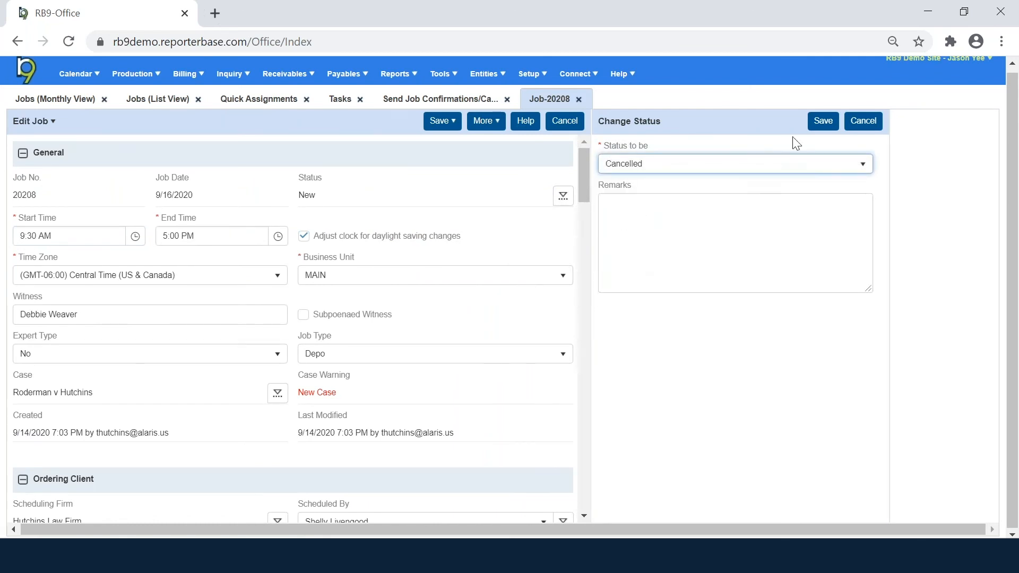
{"action": "left_click", "coordinate": [824, 123]}
{"action": "left_click", "coordinate": [467, 337]}
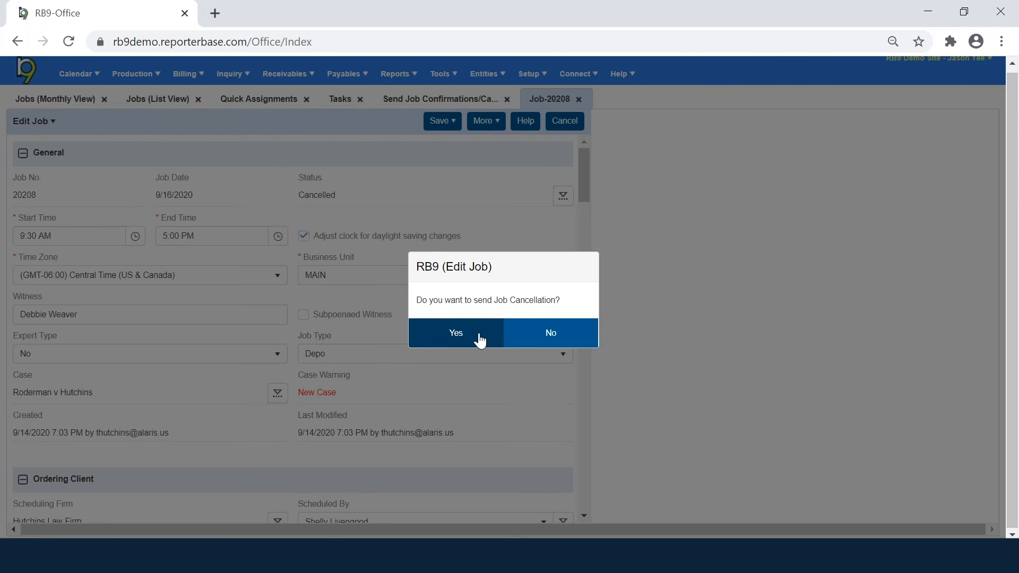
Decline sending cancellation notices for the Hutchins Law Firm job, and save and close it.
{"action": "left_click", "coordinate": [524, 344]}
{"action": "left_click", "coordinate": [530, 339]}
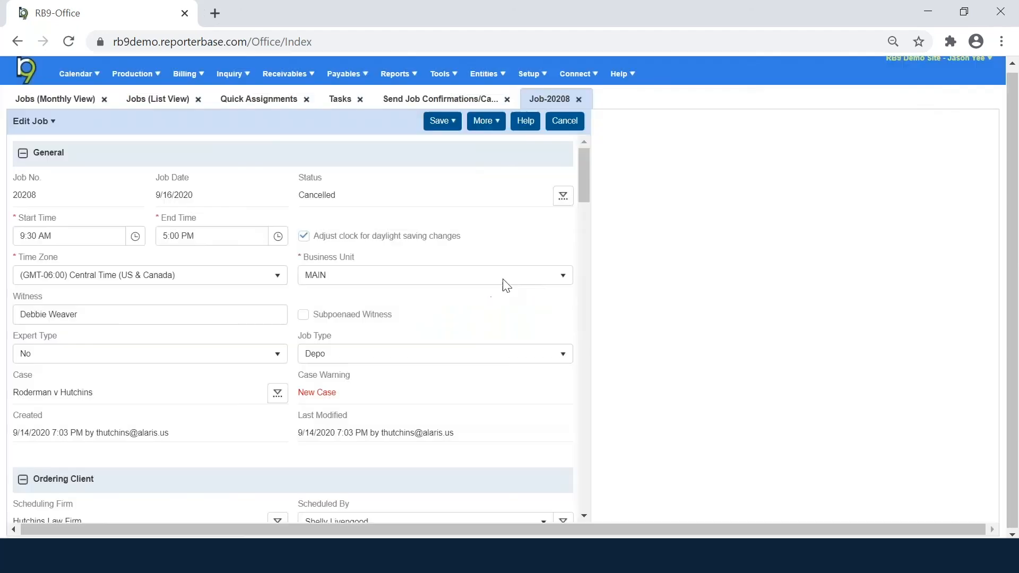
{"action": "left_click", "coordinate": [451, 129]}
{"action": "left_click", "coordinate": [452, 154]}
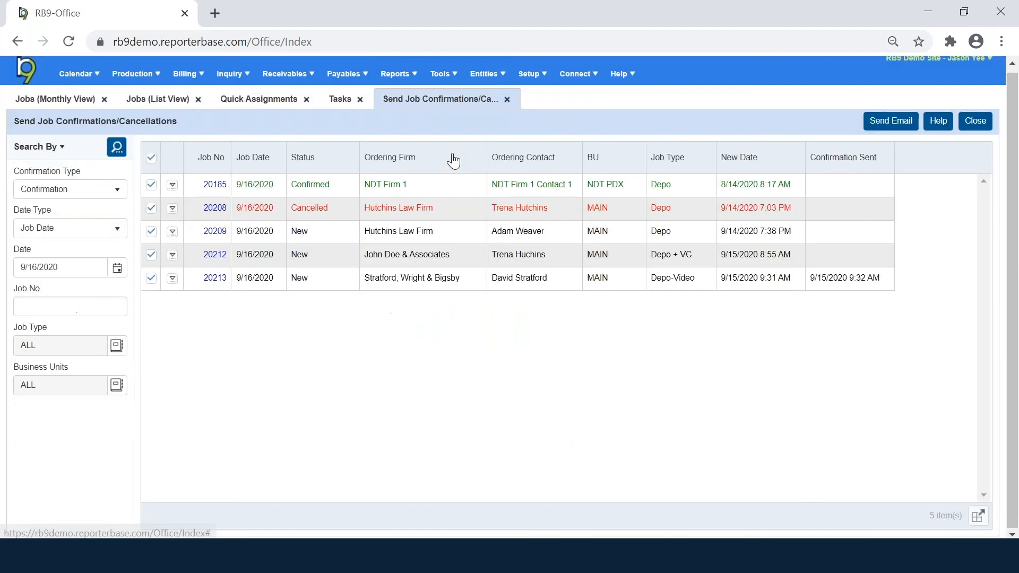
View the task resources assigned to the Stratford, Wright & Bigsby job and return to its General section.
{"action": "left_click", "coordinate": [215, 278]}
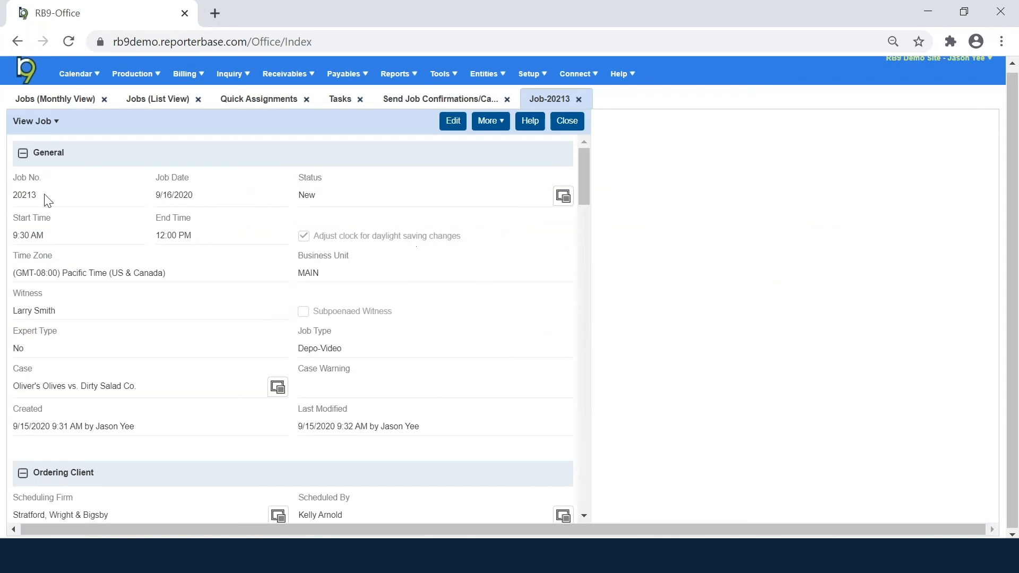
{"action": "left_click", "coordinate": [49, 123]}
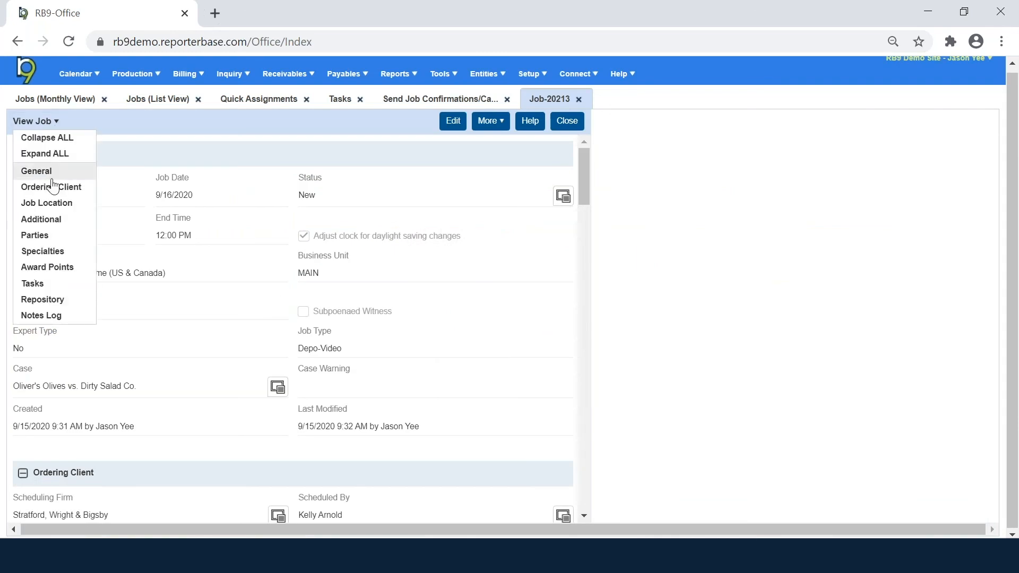
{"action": "left_click", "coordinate": [47, 283]}
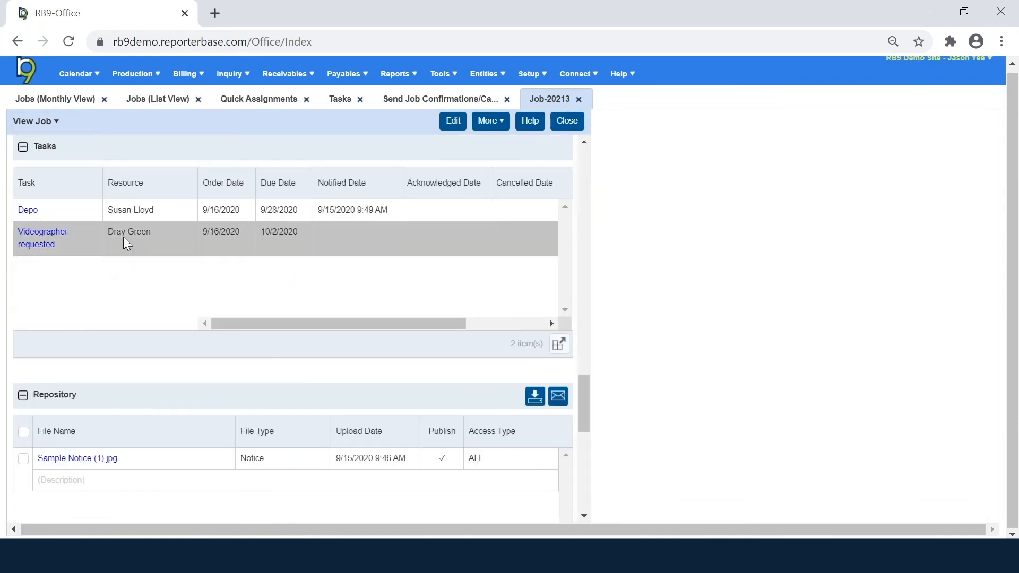
{"action": "left_click", "coordinate": [55, 130]}
{"action": "left_click", "coordinate": [47, 172]}
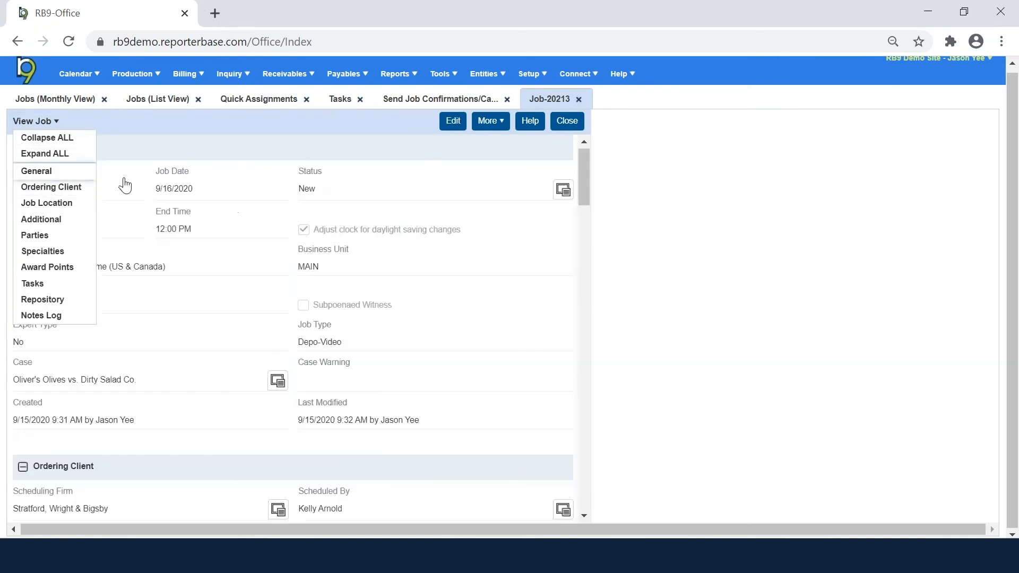
Edit the Stratford, Wright & Bigsby job and change its status to Cancelled.
{"action": "left_click", "coordinate": [453, 121]}
{"action": "left_click", "coordinate": [563, 198]}
{"action": "left_click", "coordinate": [552, 214]}
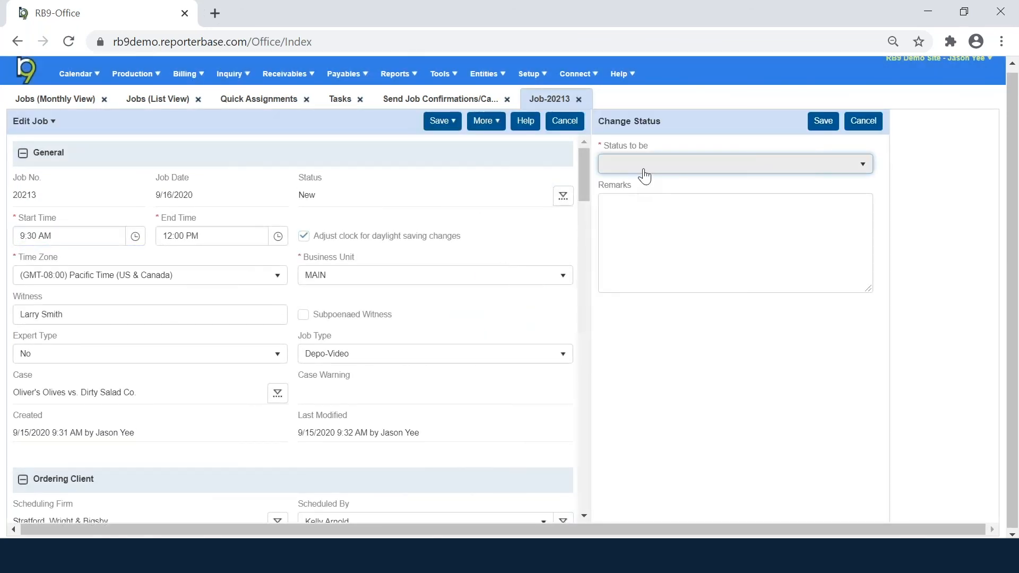
{"action": "left_click", "coordinate": [643, 166]}
{"action": "left_click", "coordinate": [638, 253]}
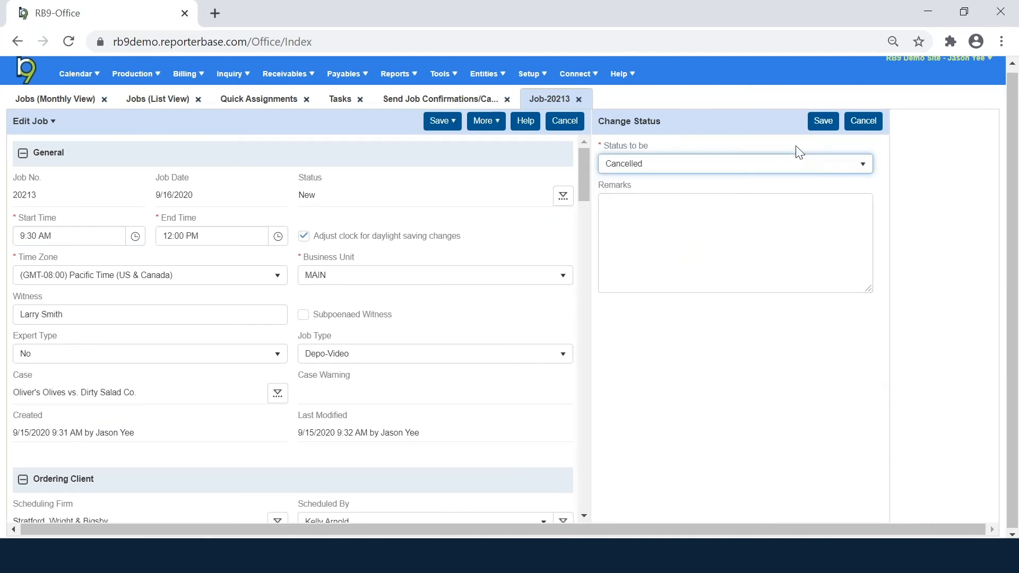
{"action": "left_click", "coordinate": [823, 122]}
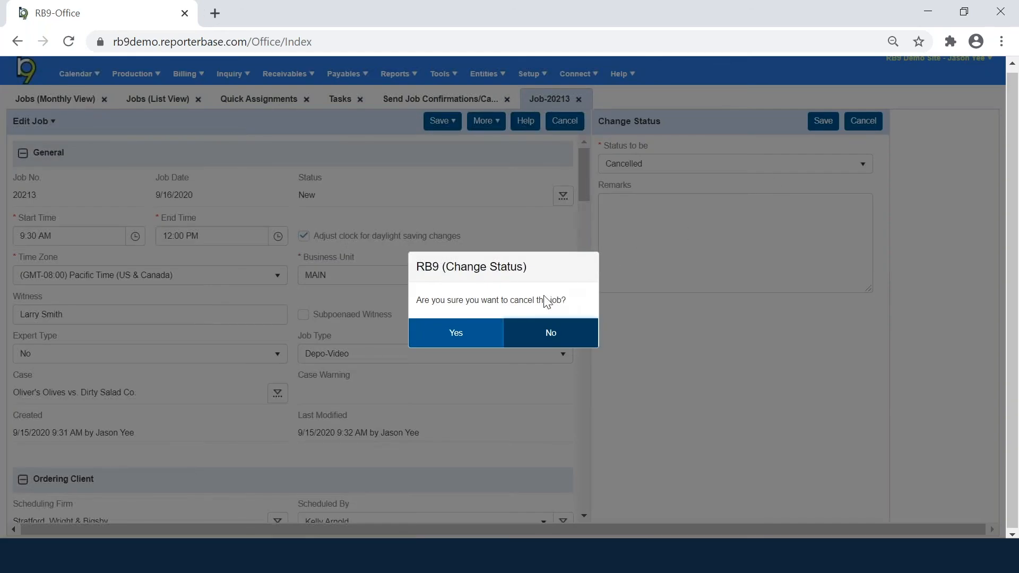
{"action": "left_click", "coordinate": [491, 336]}
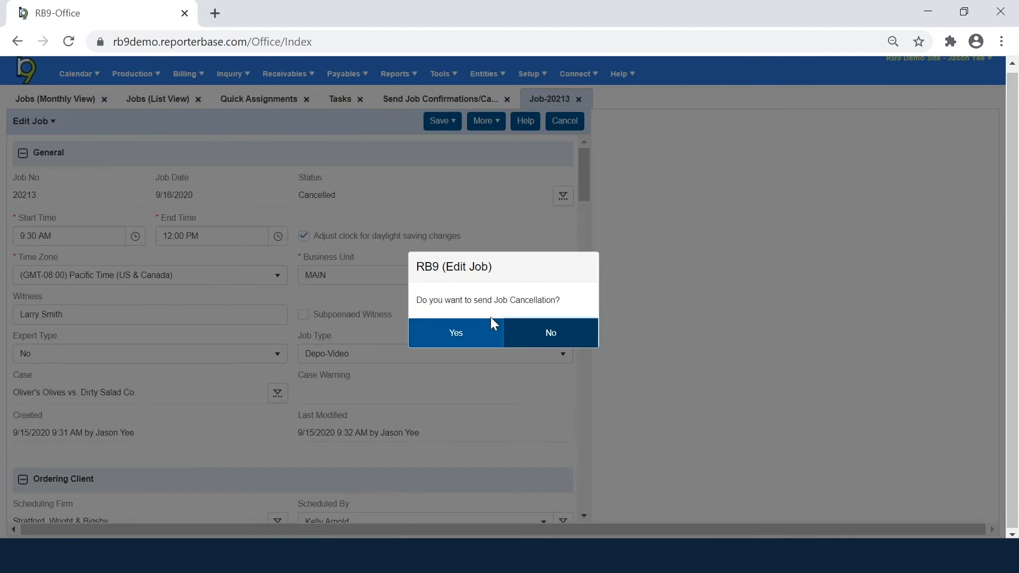
Send the job cancellation using the Standard Cancellation form with the mail composer shown.
{"action": "left_click", "coordinate": [483, 338]}
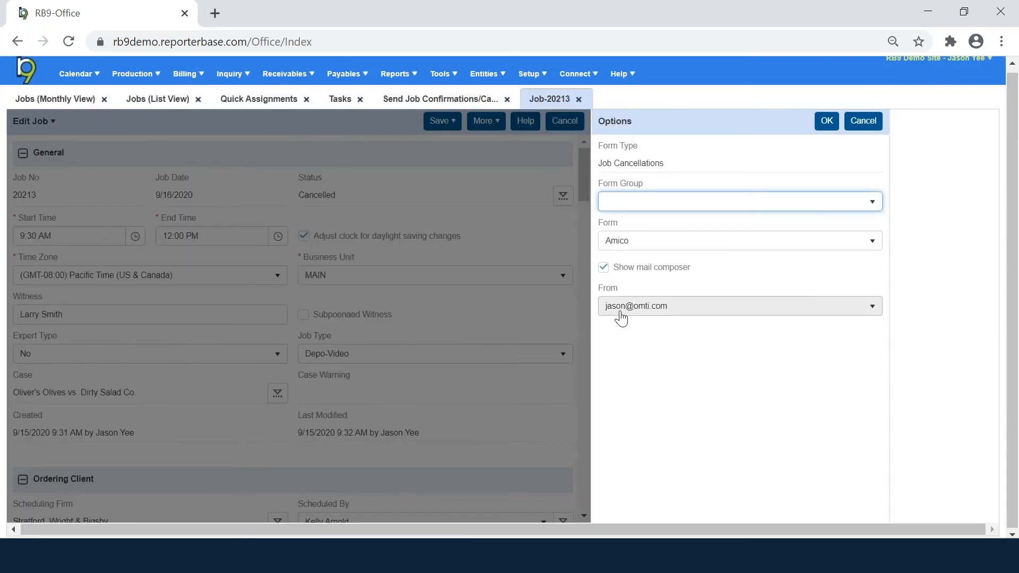
{"action": "left_click", "coordinate": [682, 244]}
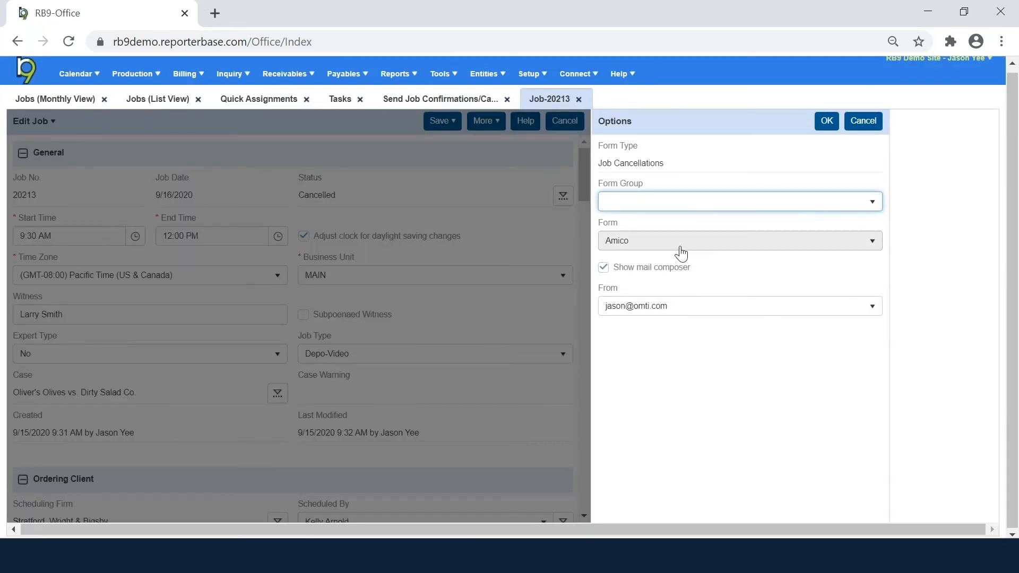
{"action": "left_click", "coordinate": [674, 276]}
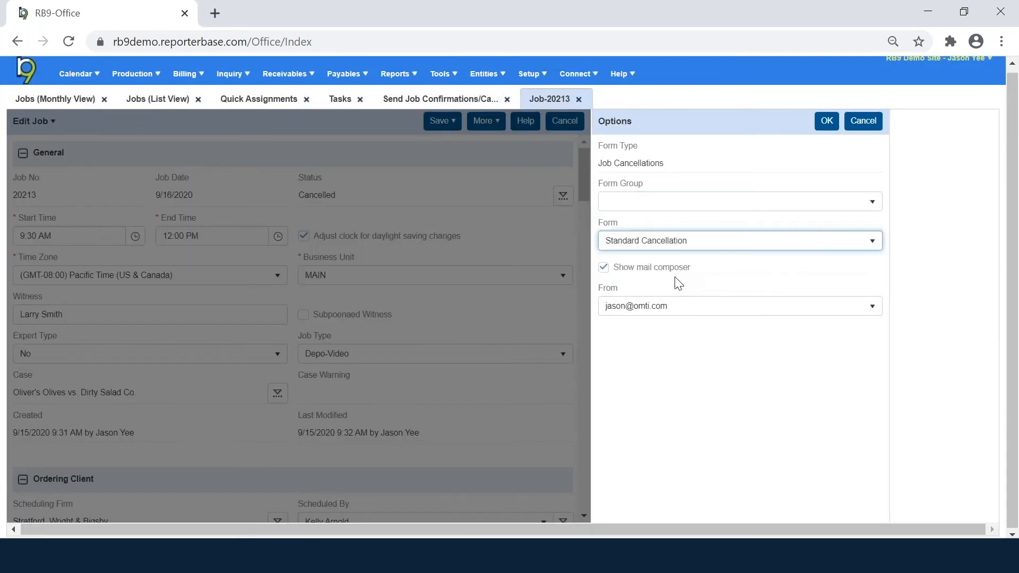
{"action": "left_click", "coordinate": [826, 125]}
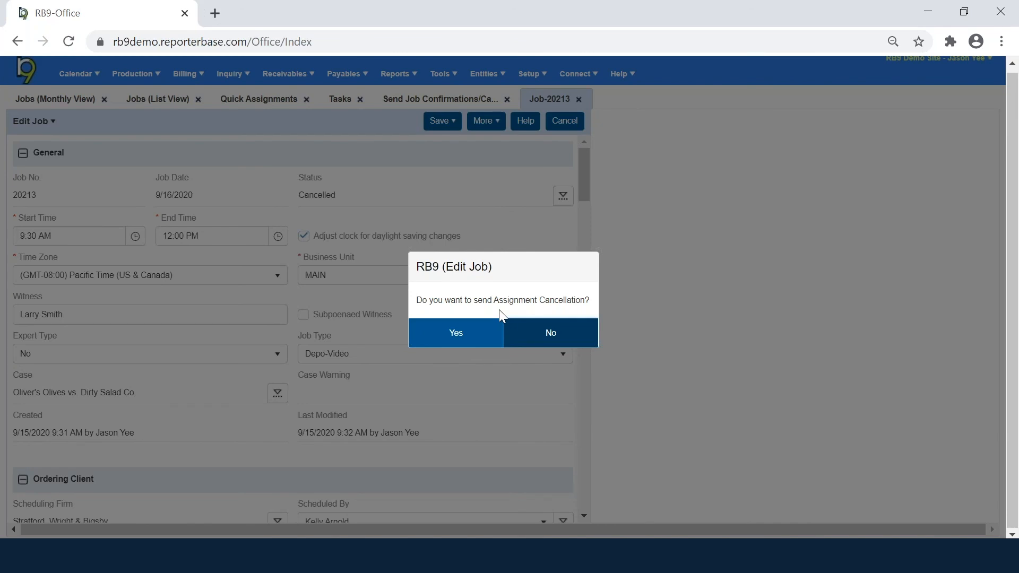
Email the assignment cancellations to the Depo and Videographer requested resources, and save and close the job.
{"action": "left_click", "coordinate": [484, 341]}
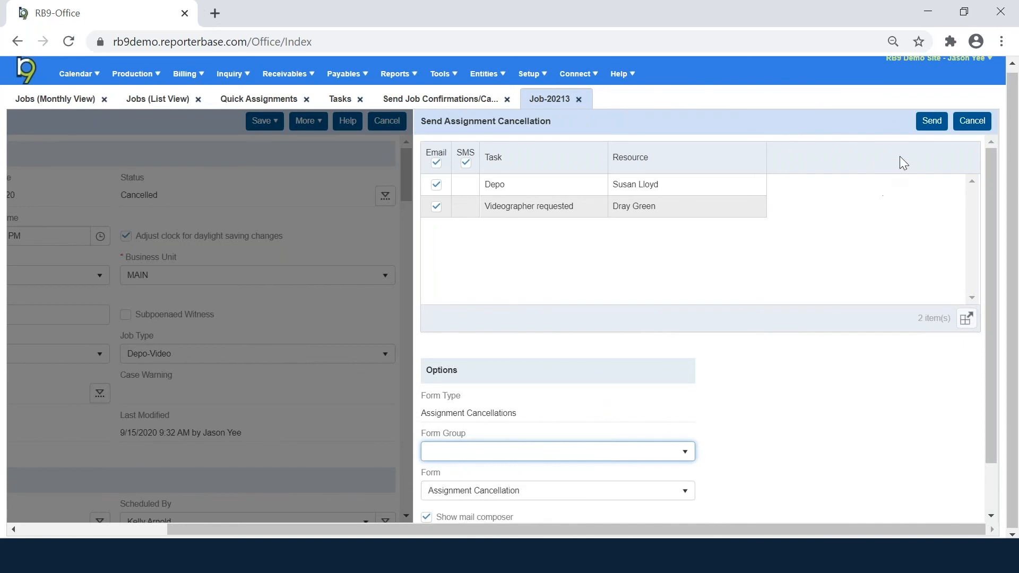
{"action": "left_click", "coordinate": [930, 125]}
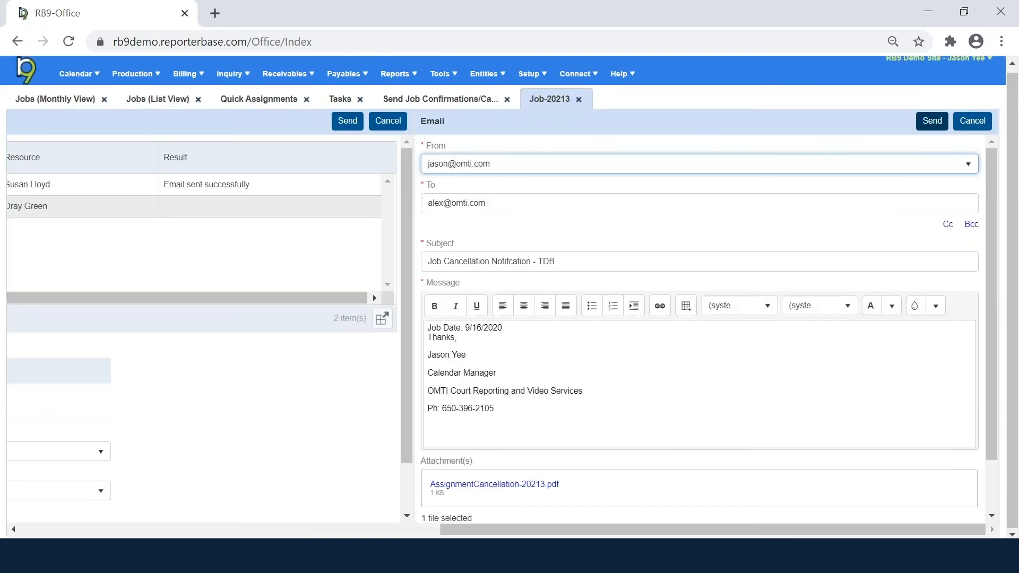
{"action": "left_click", "coordinate": [932, 121]}
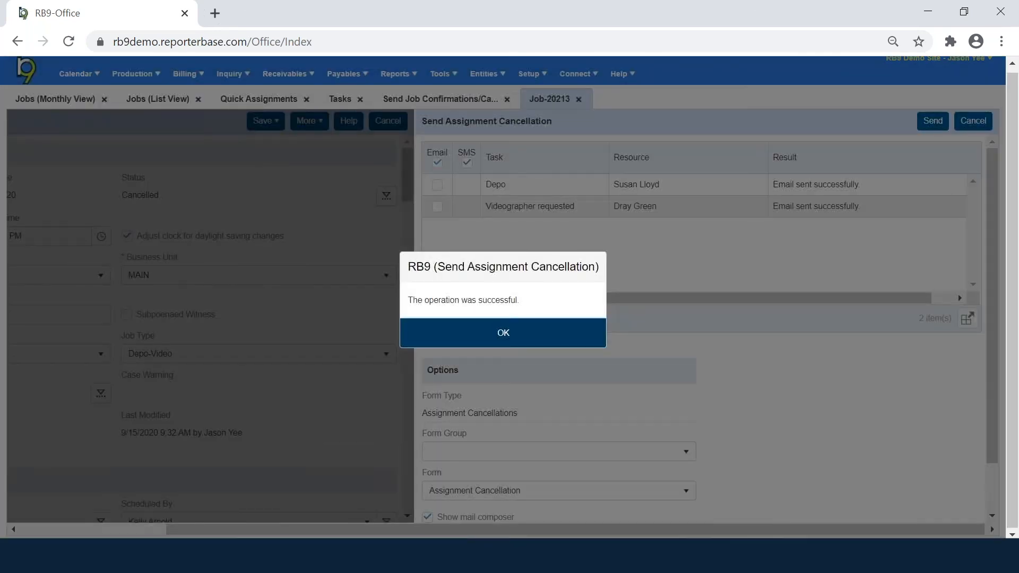
{"action": "left_click", "coordinate": [550, 338]}
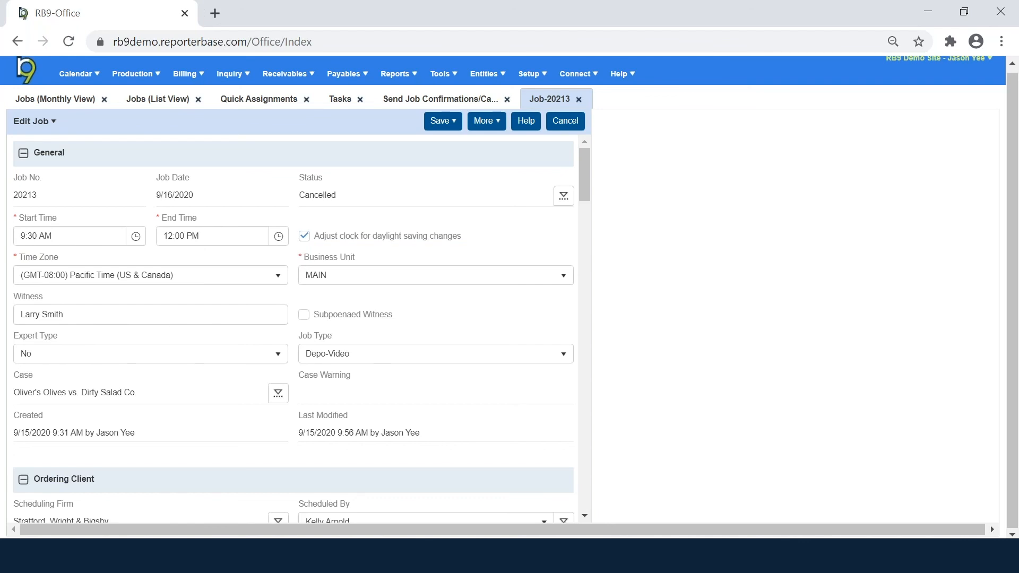
{"action": "left_click", "coordinate": [438, 121]}
{"action": "left_click", "coordinate": [436, 155]}
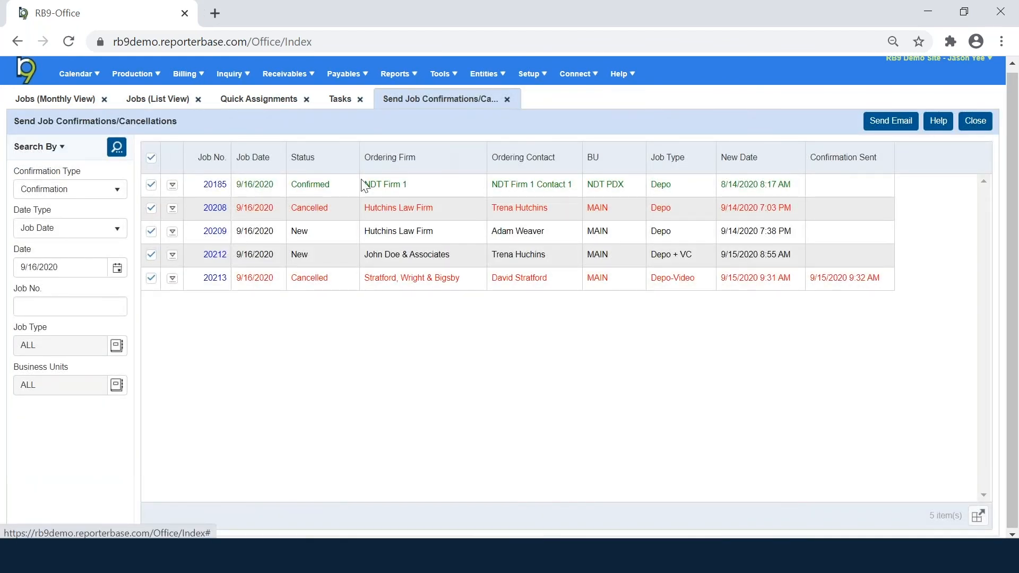
Change the status of the remaining New job for Hutchins Law Firm to Confirmed, and save and close it.
{"action": "left_click", "coordinate": [222, 229]}
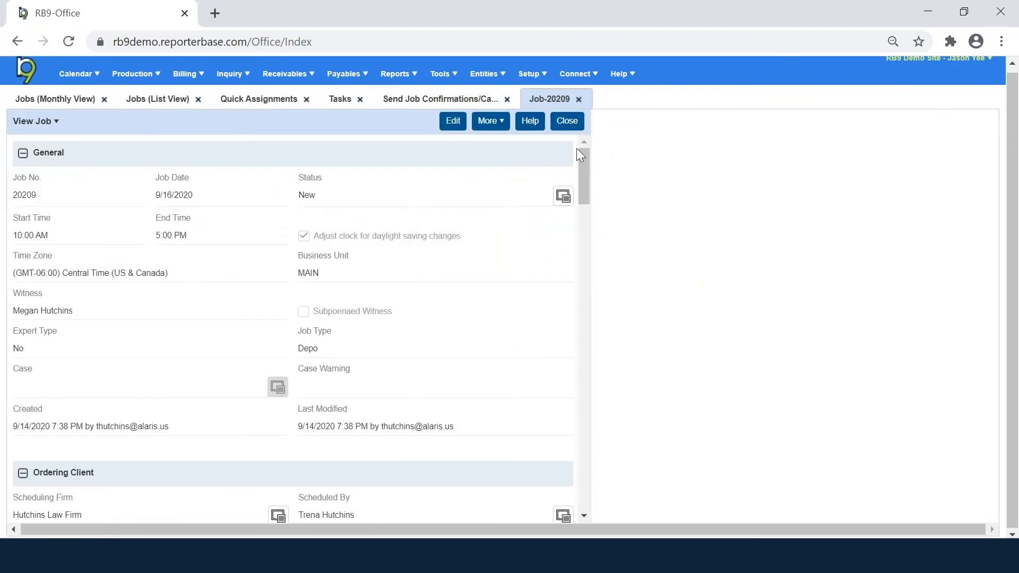
{"action": "left_click", "coordinate": [454, 123]}
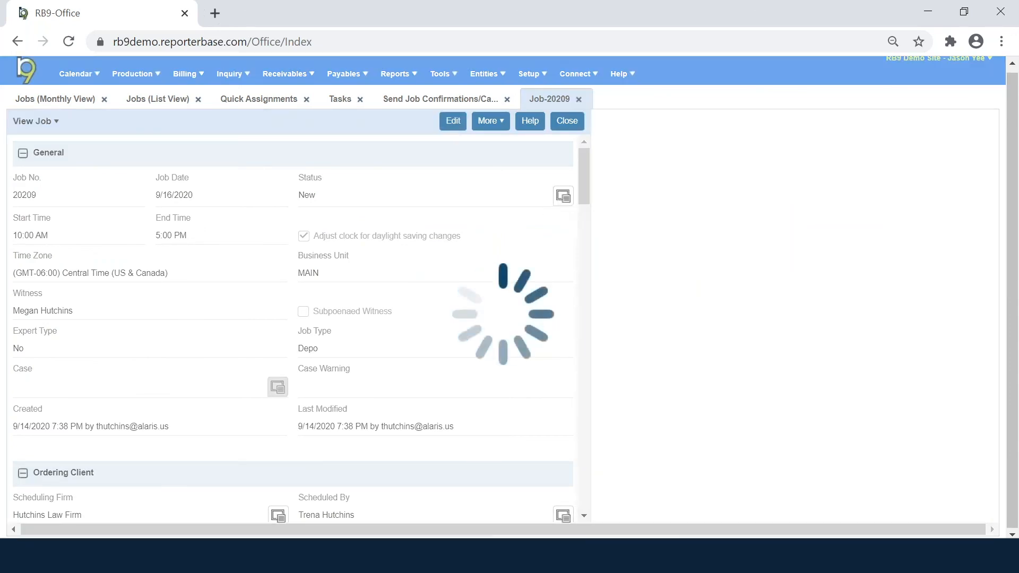
{"action": "left_click", "coordinate": [563, 196]}
{"action": "left_click", "coordinate": [548, 215]}
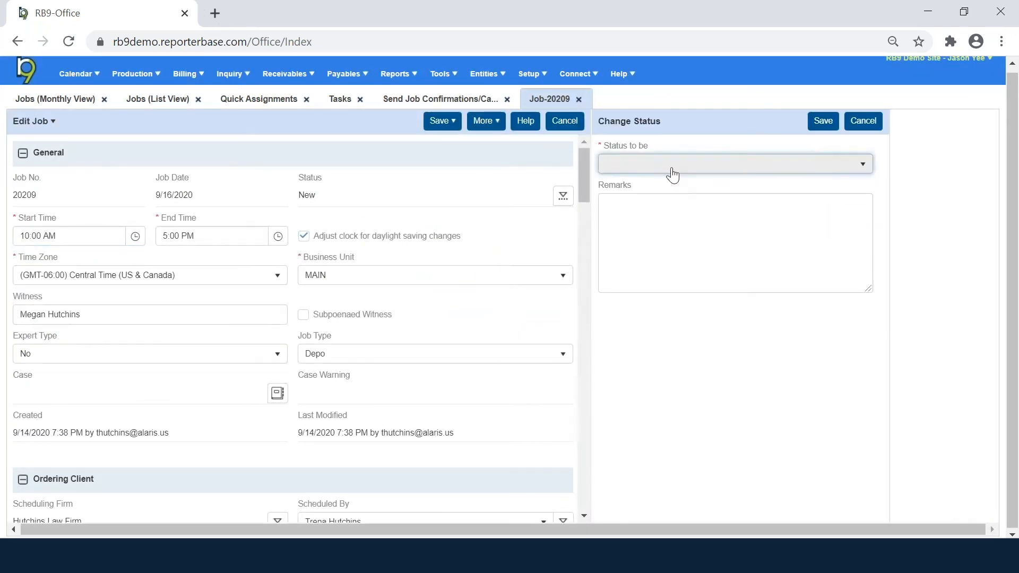
{"action": "left_click", "coordinate": [673, 167]}
{"action": "left_click", "coordinate": [641, 264]}
{"action": "left_click", "coordinate": [823, 121]}
{"action": "left_click", "coordinate": [449, 121]}
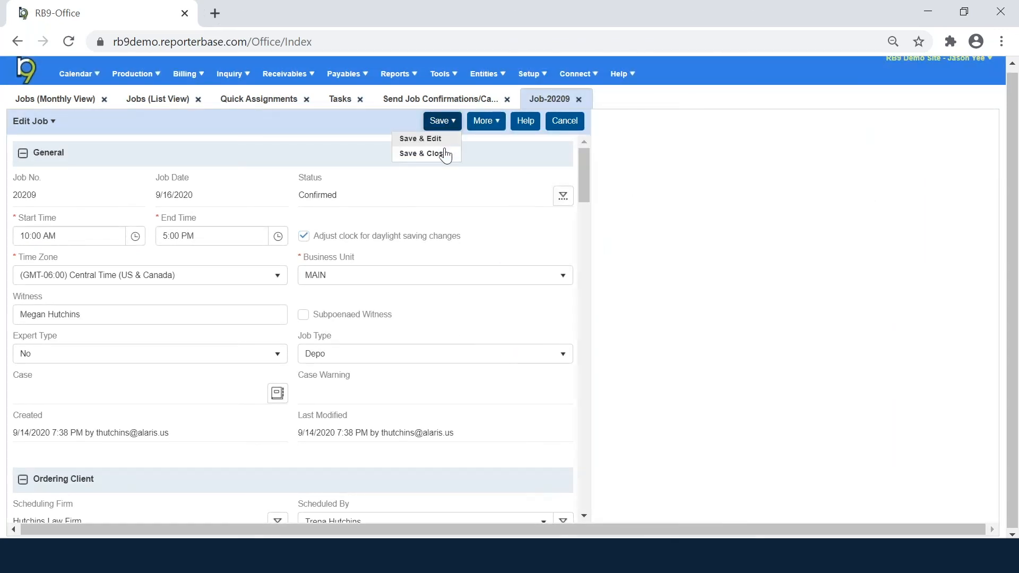
{"action": "left_click", "coordinate": [423, 154]}
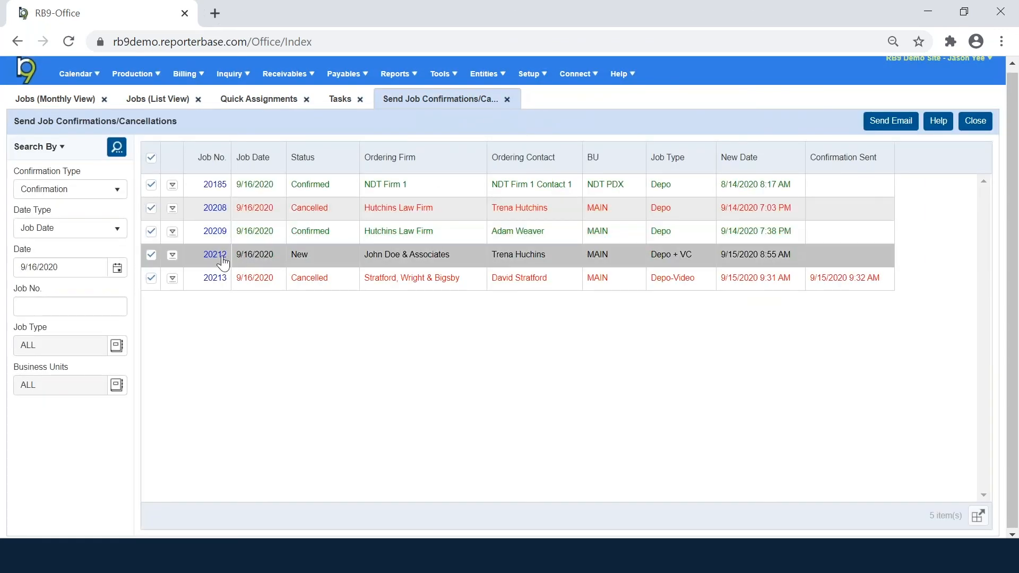
Change the John Doe & Associates job's status to Cancelled without sending a job cancellation.
{"action": "left_click", "coordinate": [240, 254]}
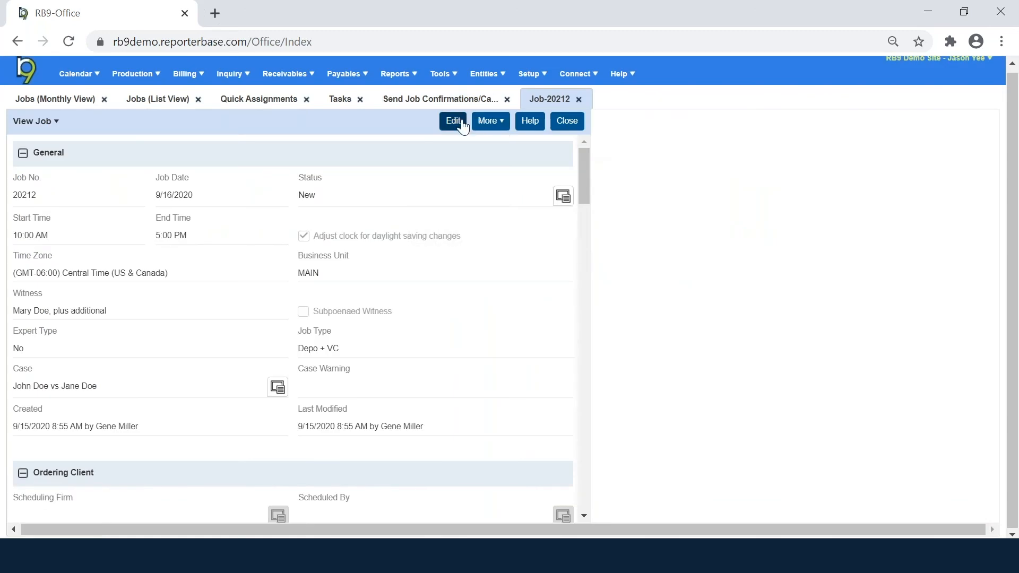
{"action": "left_click", "coordinate": [453, 121]}
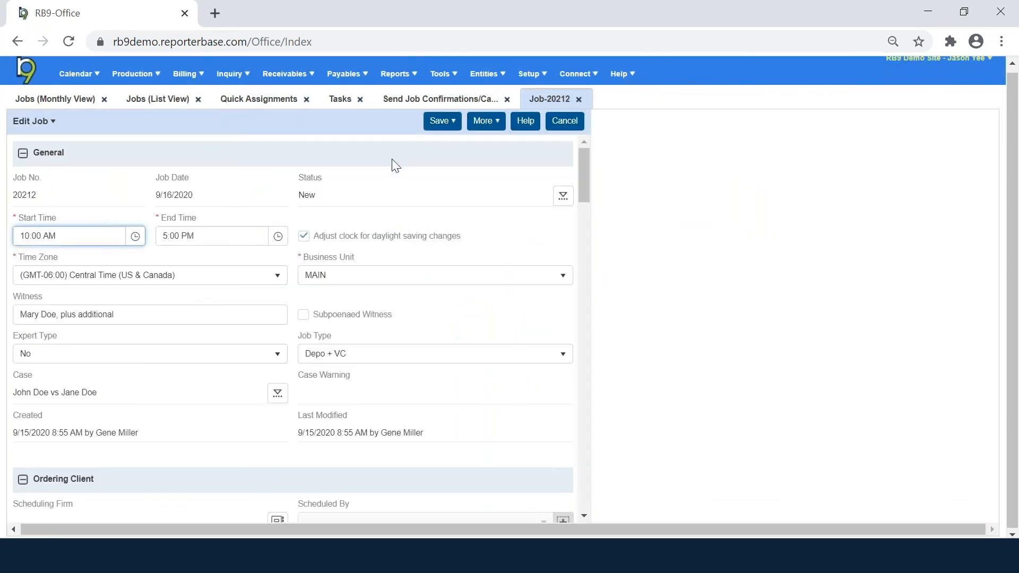
{"action": "left_click", "coordinate": [561, 197]}
{"action": "left_click", "coordinate": [542, 212]}
{"action": "left_click", "coordinate": [658, 165]}
{"action": "left_click", "coordinate": [645, 250]}
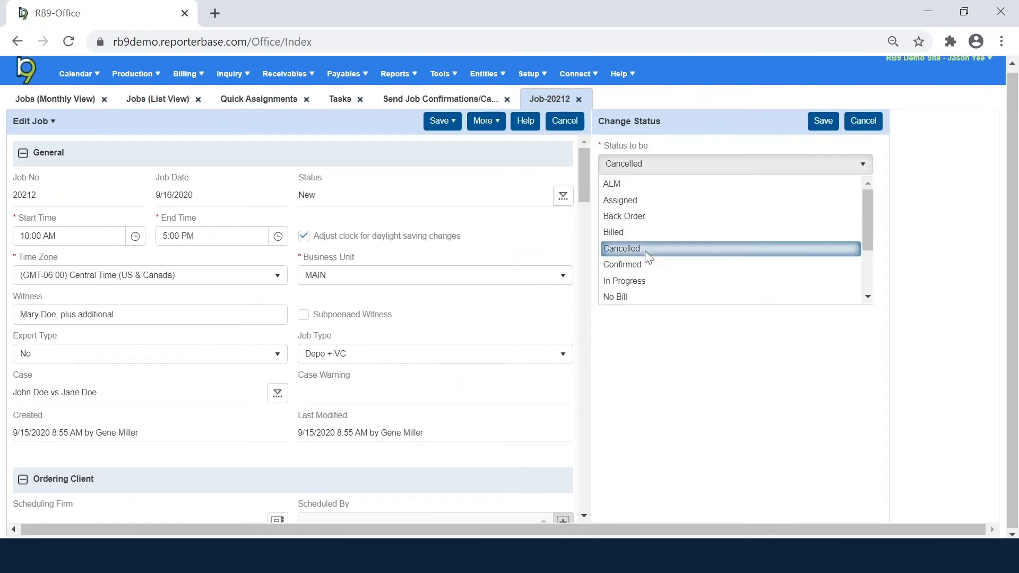
{"action": "left_click", "coordinate": [823, 121]}
{"action": "left_click", "coordinate": [455, 333]}
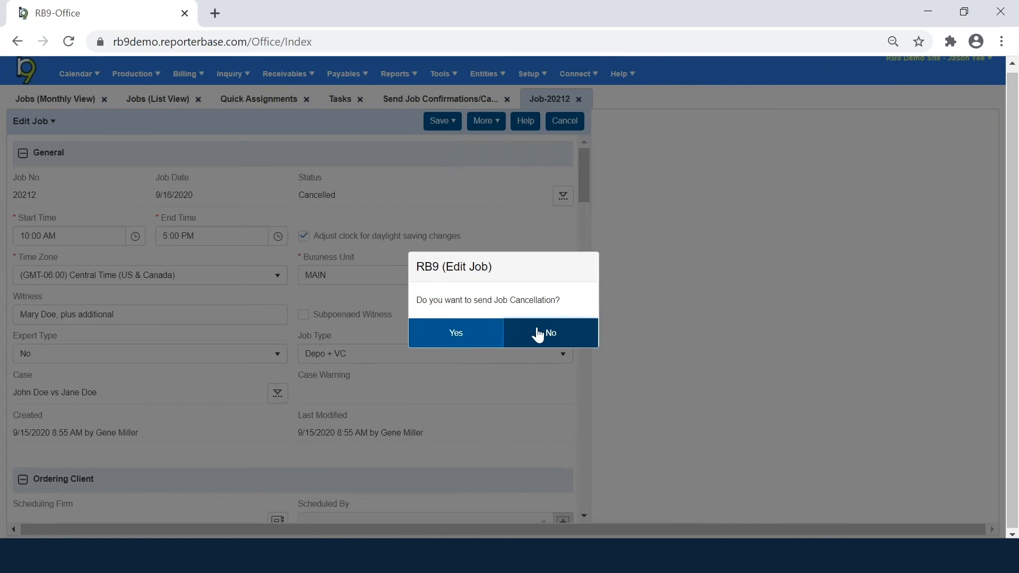
{"action": "left_click", "coordinate": [538, 335]}
Change the John Doe & Associates job's status to Confirmed, and save and close the job.
{"action": "left_click", "coordinate": [563, 196]}
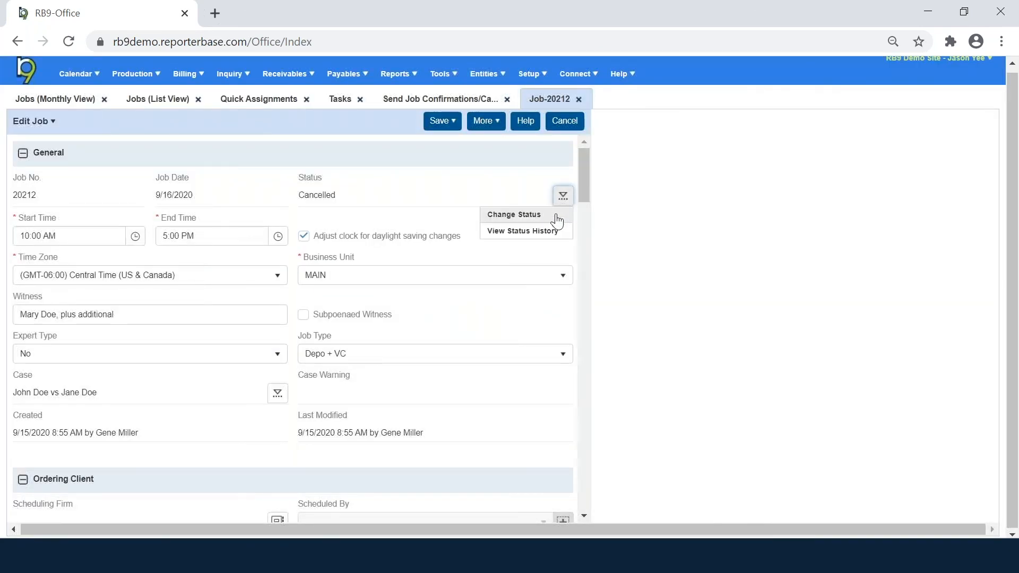
{"action": "left_click", "coordinate": [552, 211]}
{"action": "left_click", "coordinate": [645, 171]}
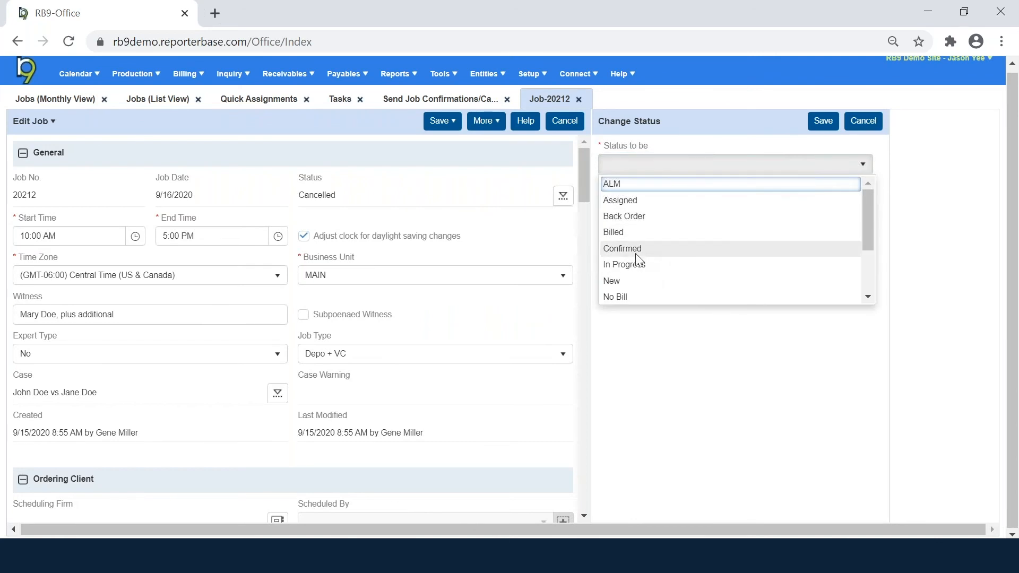
{"action": "left_click", "coordinate": [639, 249]}
{"action": "left_click", "coordinate": [824, 121]}
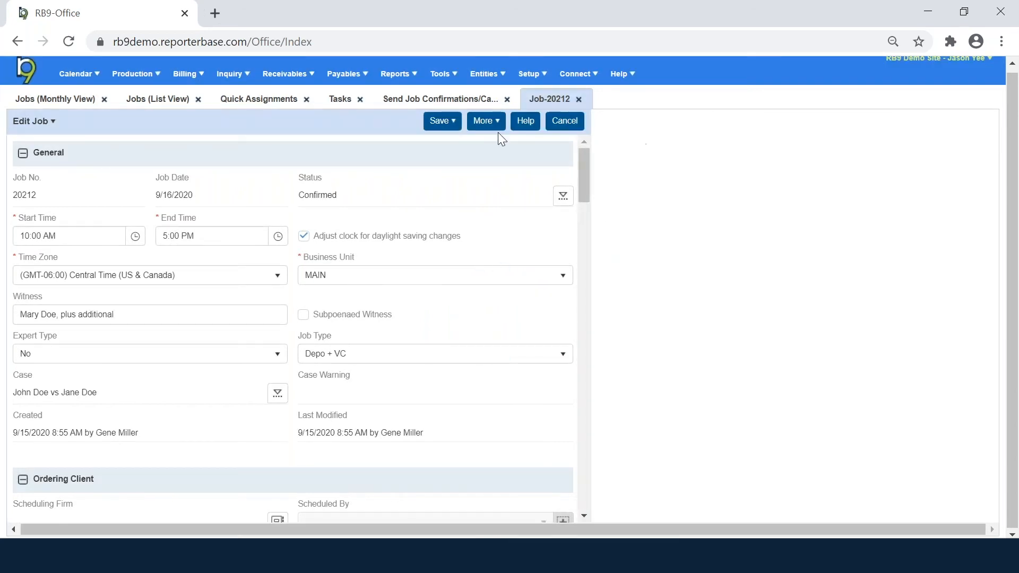
{"action": "left_click", "coordinate": [442, 123]}
{"action": "left_click", "coordinate": [439, 156]}
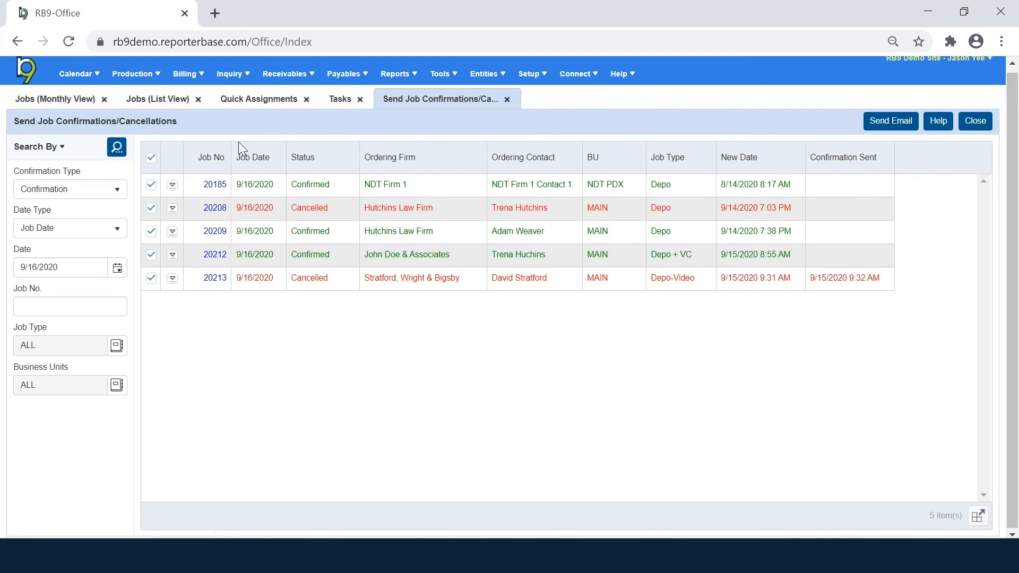
Open Send Assignment Notifications/Cancellations and search for Assignment notifications with job date 9/16/2020.
{"action": "mouse_move", "coordinate": [98, 79]}
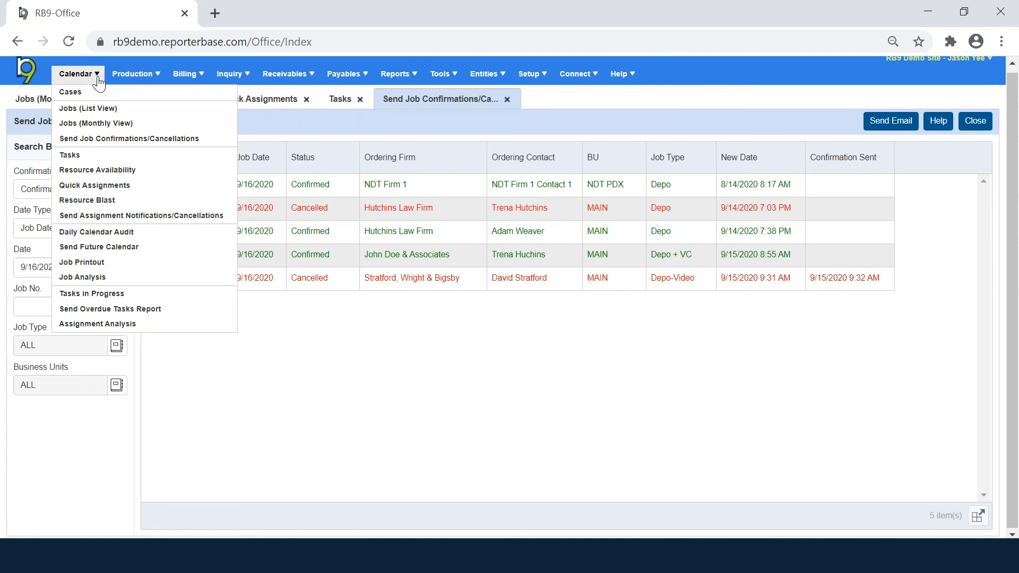
{"action": "left_click", "coordinate": [164, 224]}
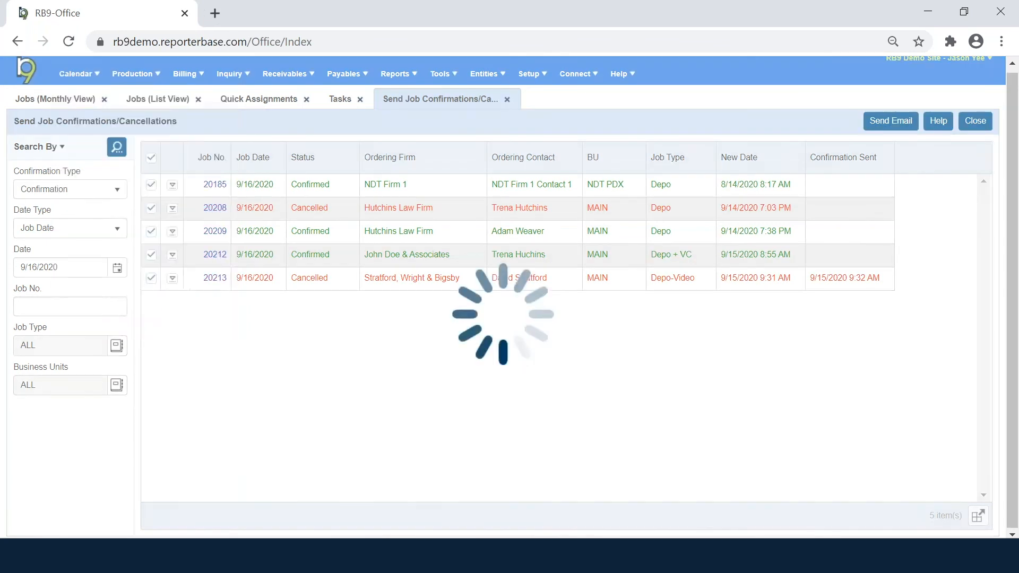
{"action": "left_click", "coordinate": [117, 232]}
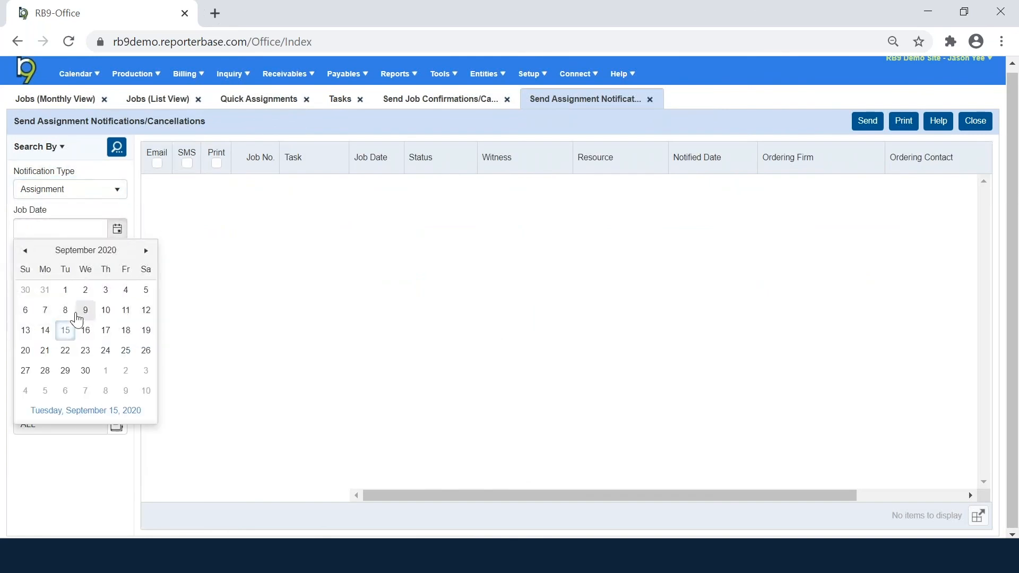
{"action": "left_click", "coordinate": [84, 329]}
{"action": "left_click", "coordinate": [120, 153]}
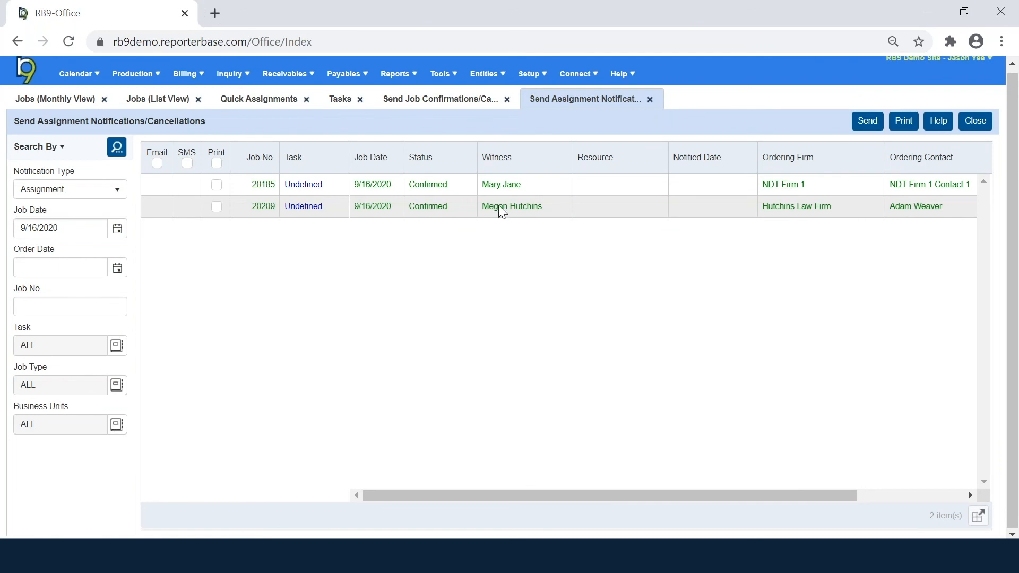
Open the NDT Firm 1 job's Undefined task for editing and set its task type to Depo.
{"action": "left_click", "coordinate": [304, 194]}
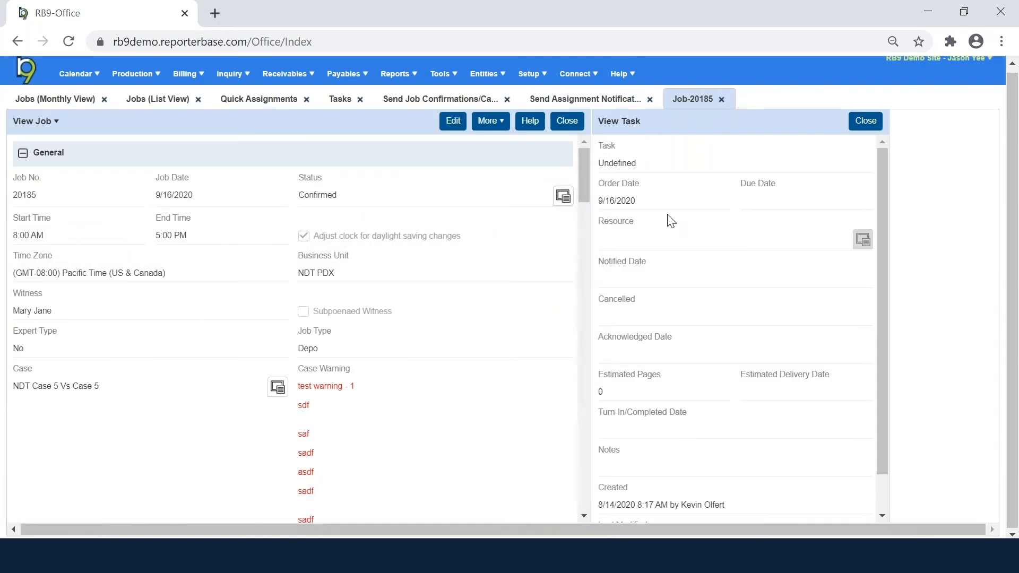
{"action": "left_click", "coordinate": [453, 121]}
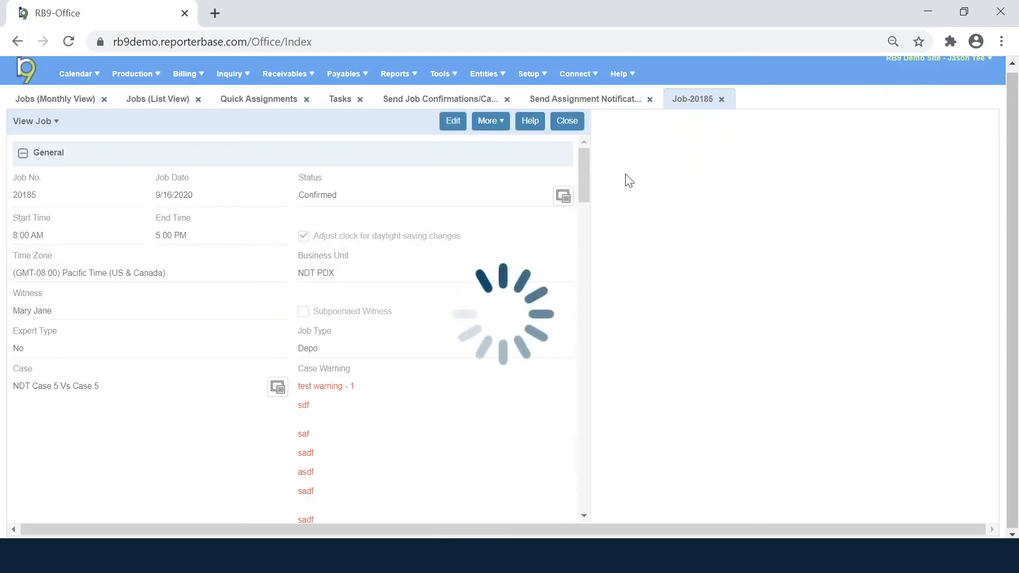
{"action": "left_click", "coordinate": [640, 164]}
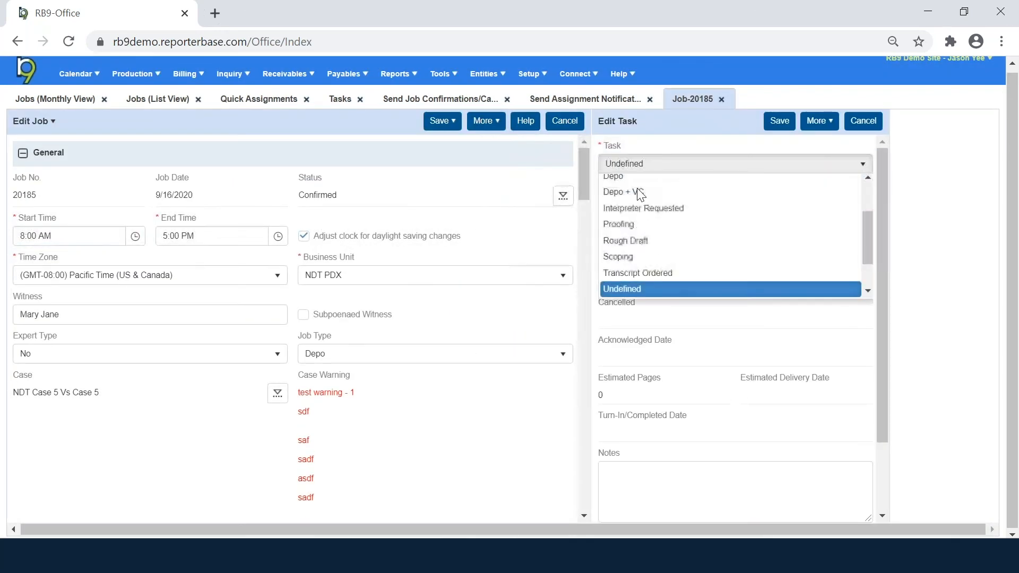
{"action": "scroll", "coordinate": [637, 190], "scroll_direction": "up", "scroll_amount": 2}
{"action": "left_click", "coordinate": [629, 250]}
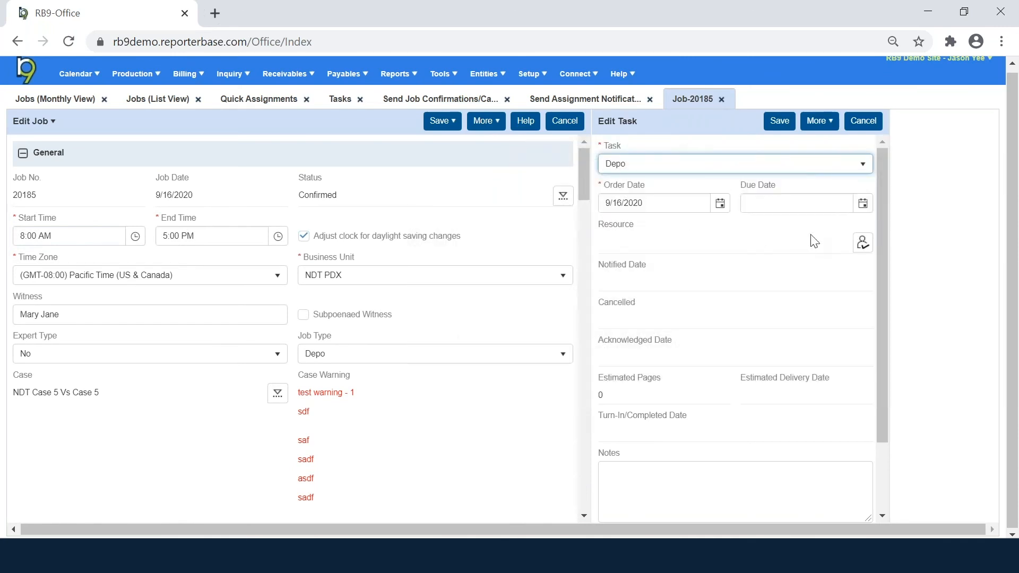
Find a staff reporter by first name, assign them to the Depo task without sending a notification, and save and close the NDT Firm 1 job.
{"action": "left_click", "coordinate": [862, 242]}
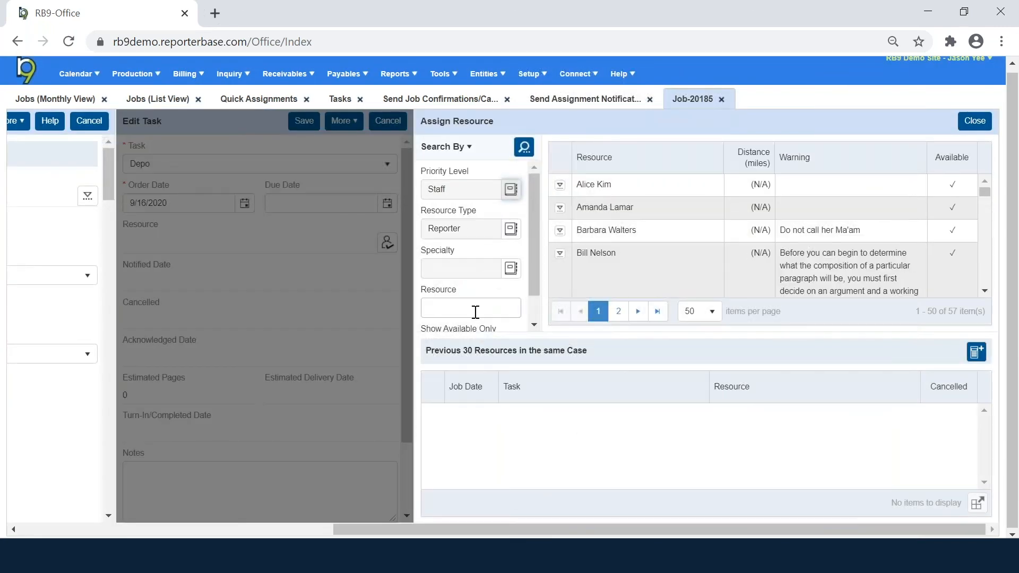
{"action": "left_click", "coordinate": [476, 309]}
{"action": "type", "text": "susan"}
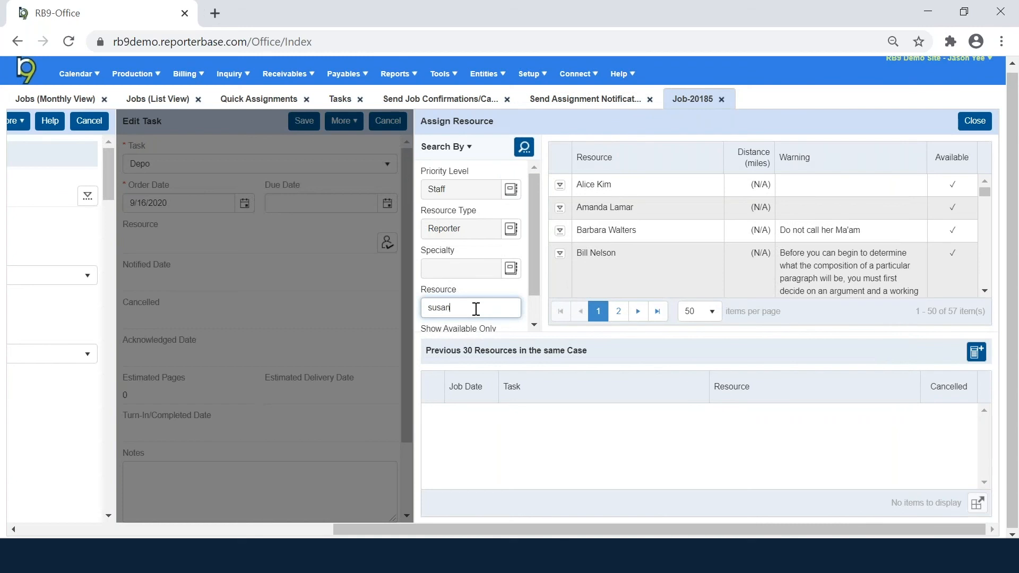
{"action": "key", "text": "Return"}
{"action": "left_click", "coordinate": [559, 185]}
{"action": "left_click", "coordinate": [565, 200]}
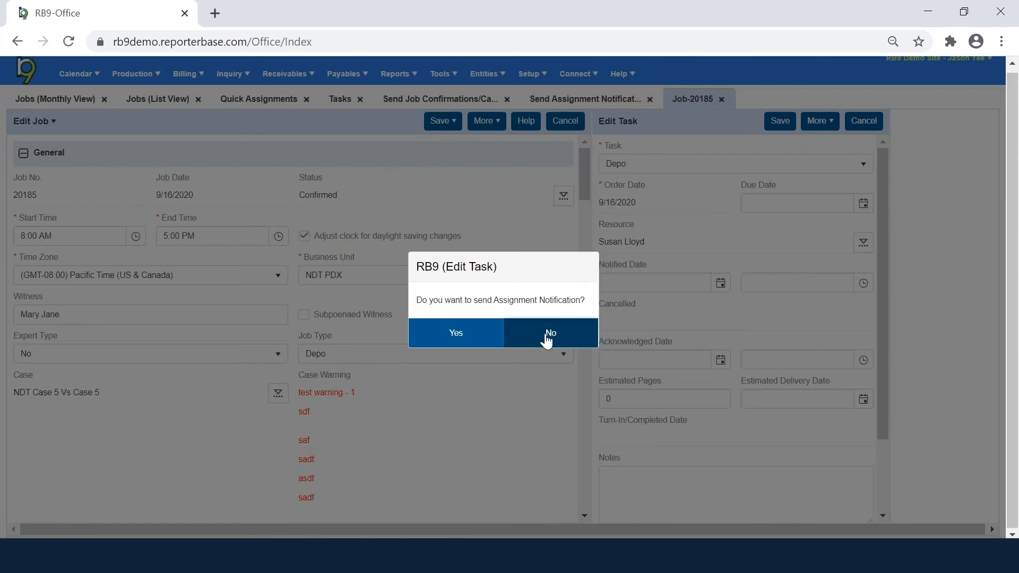
{"action": "left_click", "coordinate": [548, 333]}
{"action": "left_click", "coordinate": [781, 121]}
{"action": "left_click", "coordinate": [442, 121]}
{"action": "left_click", "coordinate": [449, 155]}
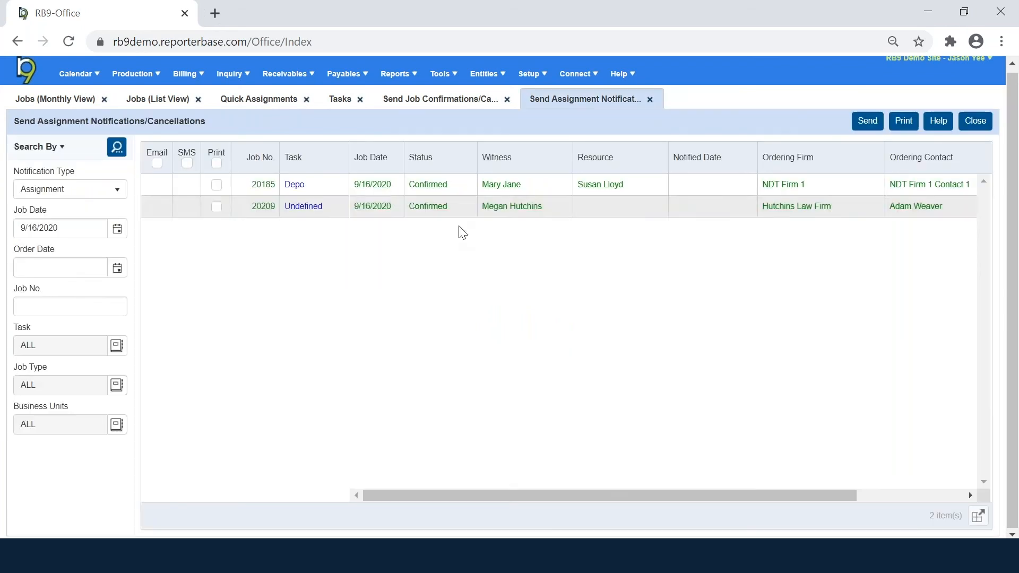
Change the Hutchins Law Firm job's Undefined task to Depo, with the due date updated to 9/28/2020.
{"action": "left_click", "coordinate": [310, 208]}
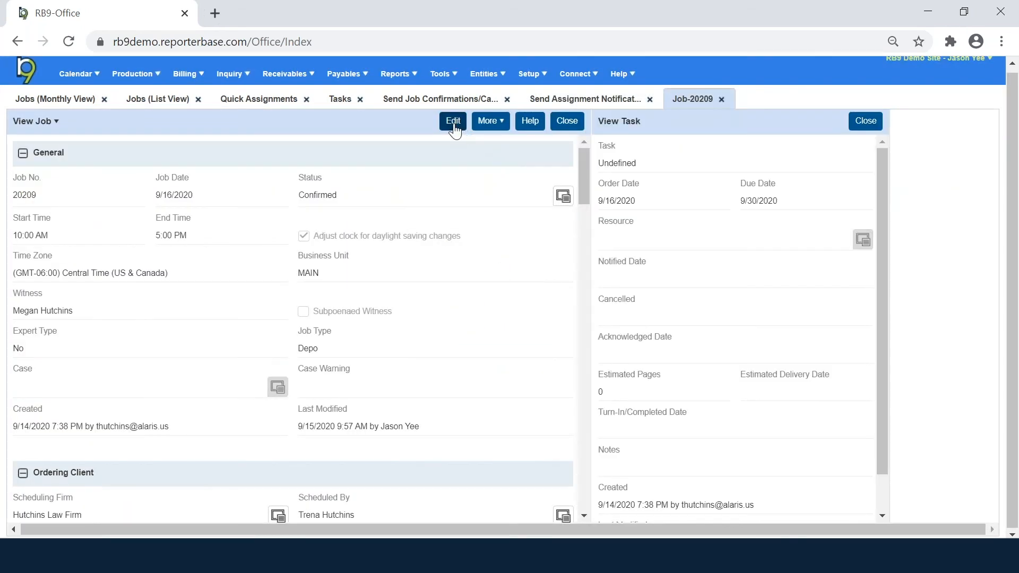
{"action": "left_click", "coordinate": [454, 123]}
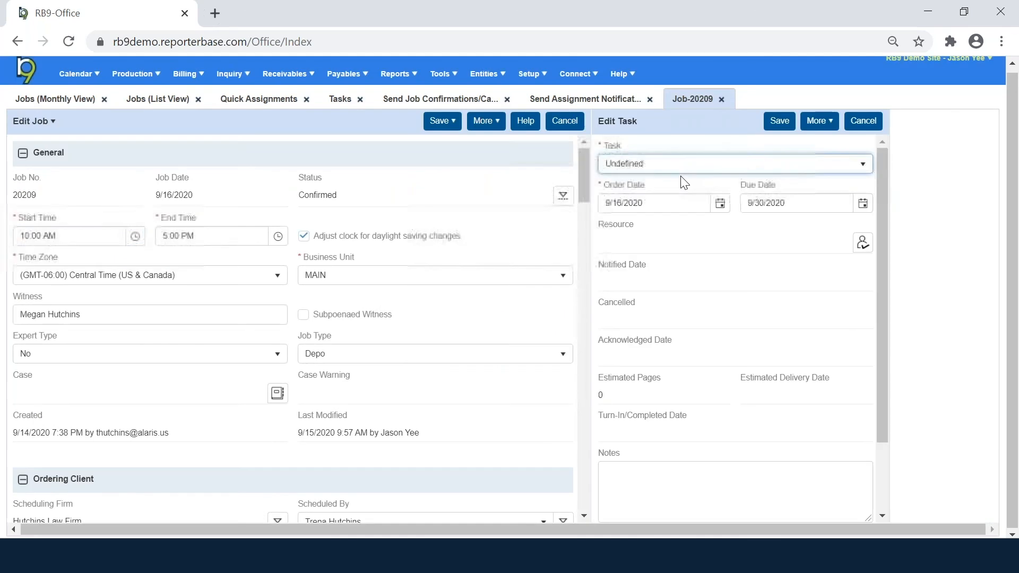
{"action": "left_click", "coordinate": [663, 163]}
{"action": "scroll", "coordinate": [657, 225], "scroll_direction": "up", "scroll_amount": 5}
{"action": "left_click", "coordinate": [649, 247]}
{"action": "left_click", "coordinate": [482, 333]}
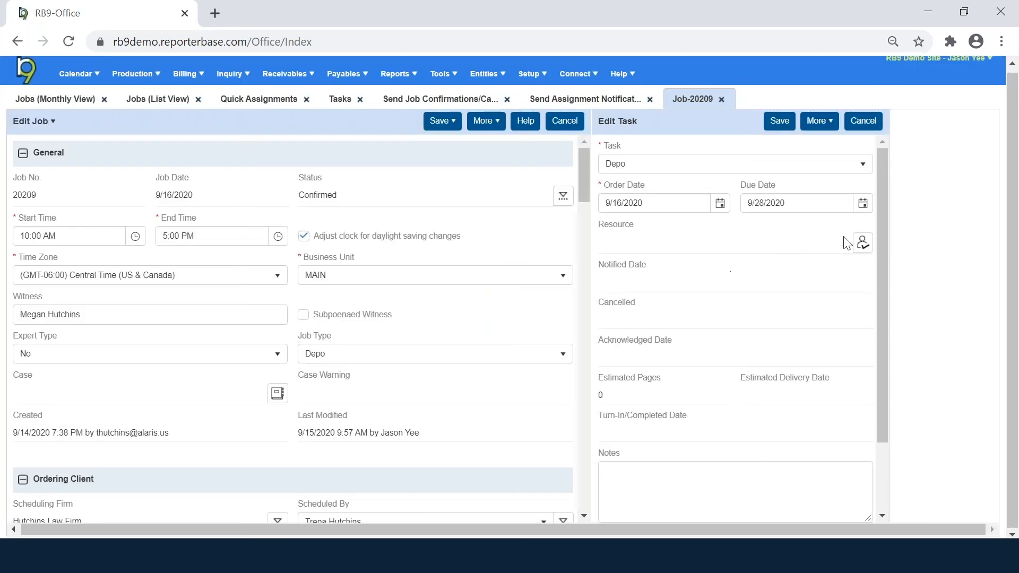
Assign the second listed staff reporter to the Depo task without sending a notification, and save and close the Hutchins Law Firm job.
{"action": "left_click", "coordinate": [861, 243]}
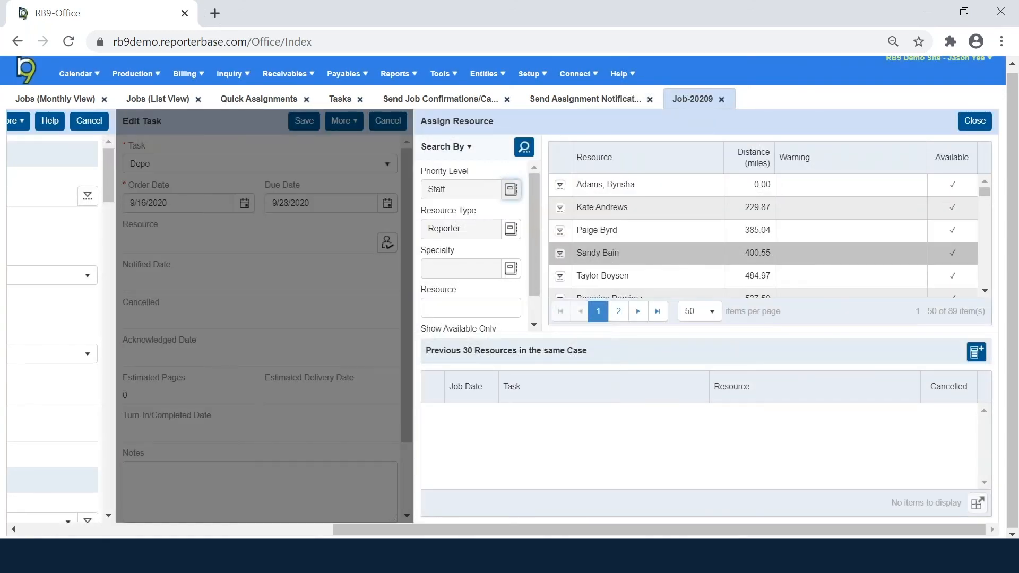
{"action": "left_click", "coordinate": [560, 208]}
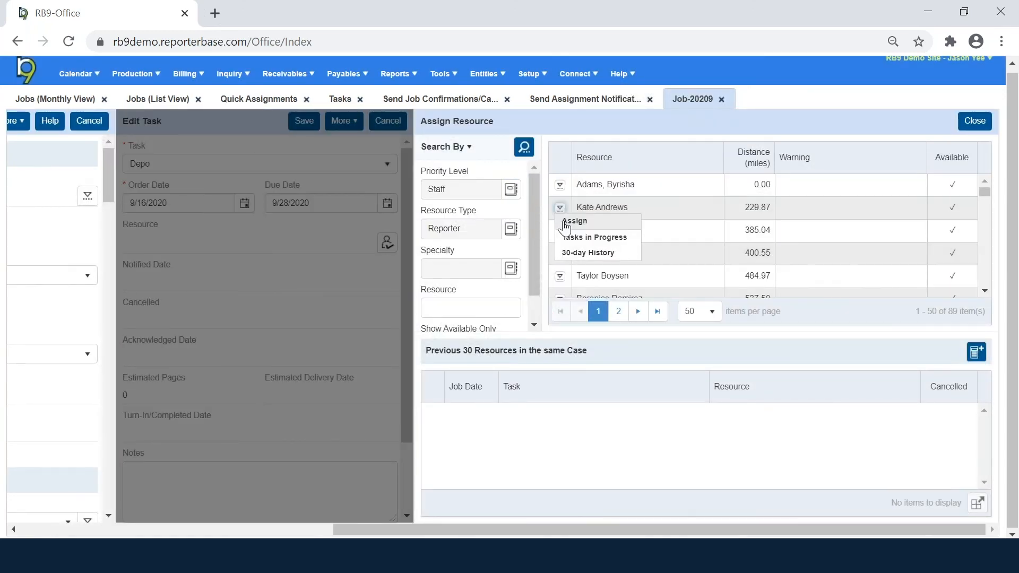
{"action": "left_click", "coordinate": [567, 219]}
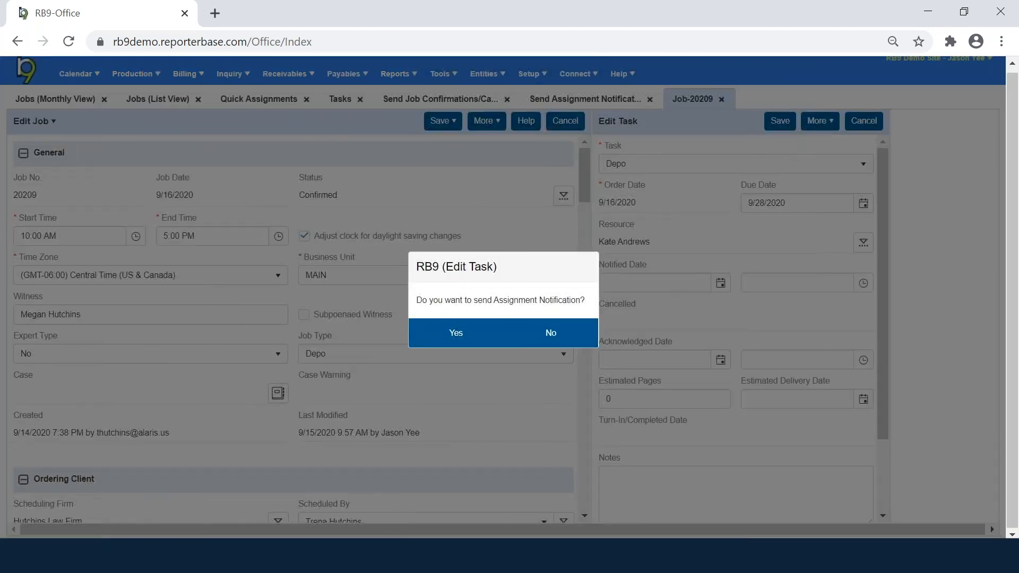
{"action": "left_click", "coordinate": [533, 337]}
{"action": "left_click", "coordinate": [779, 127]}
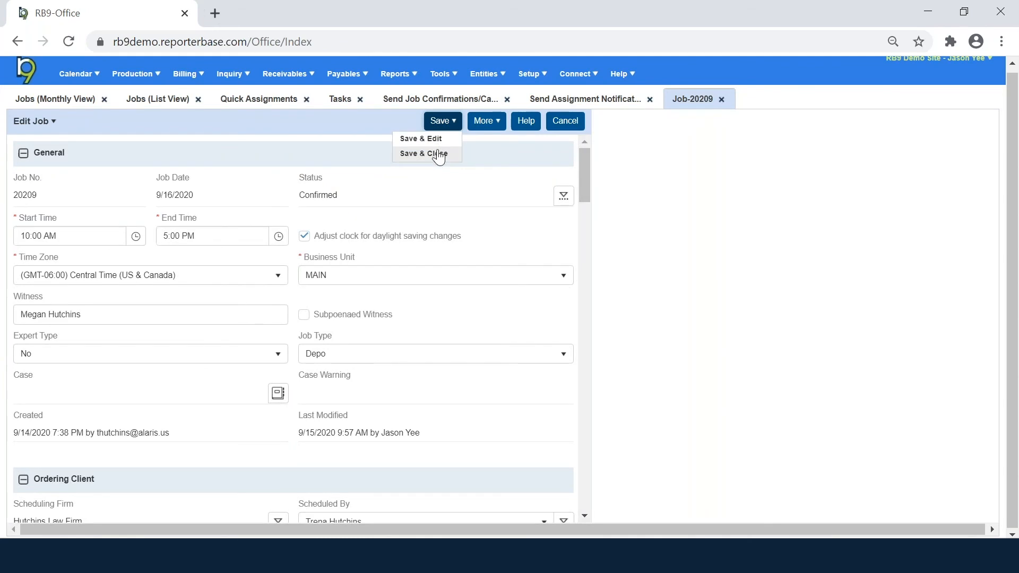
{"action": "left_click", "coordinate": [432, 153]}
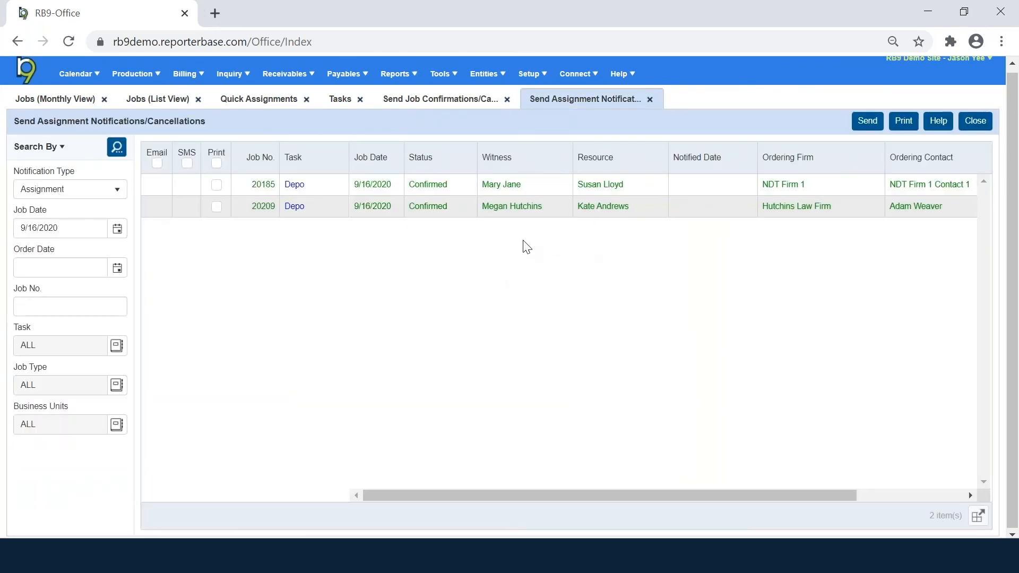
Select all listed assignment notifications for both email and SMS.
{"action": "left_click", "coordinate": [158, 164]}
{"action": "left_click", "coordinate": [187, 163]}
Open Send Future Calendar, search for the firm Stratford, Wright & Bigsby, and select all resulting firms.
{"action": "left_click", "coordinate": [88, 80]}
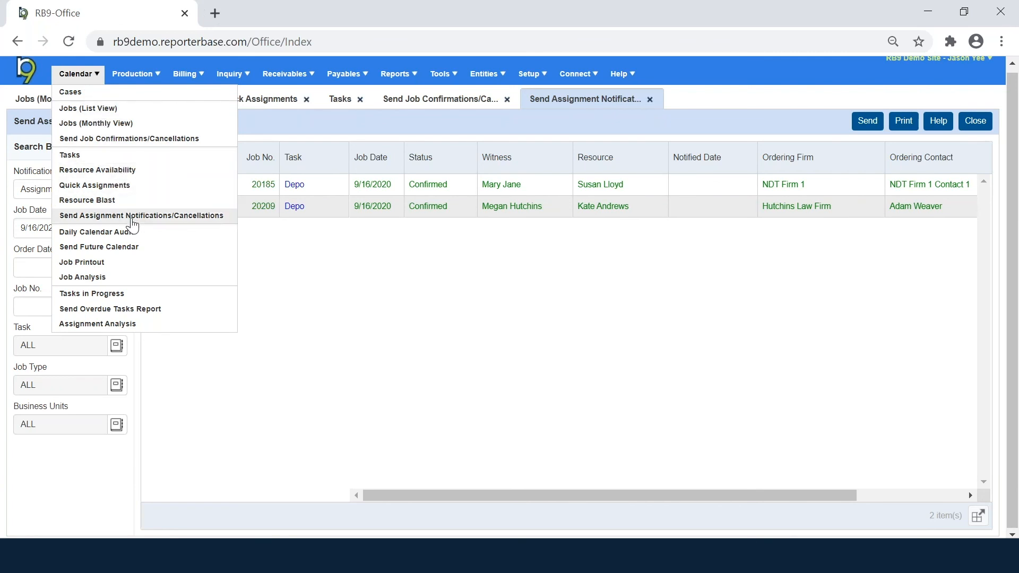
{"action": "left_click", "coordinate": [136, 255]}
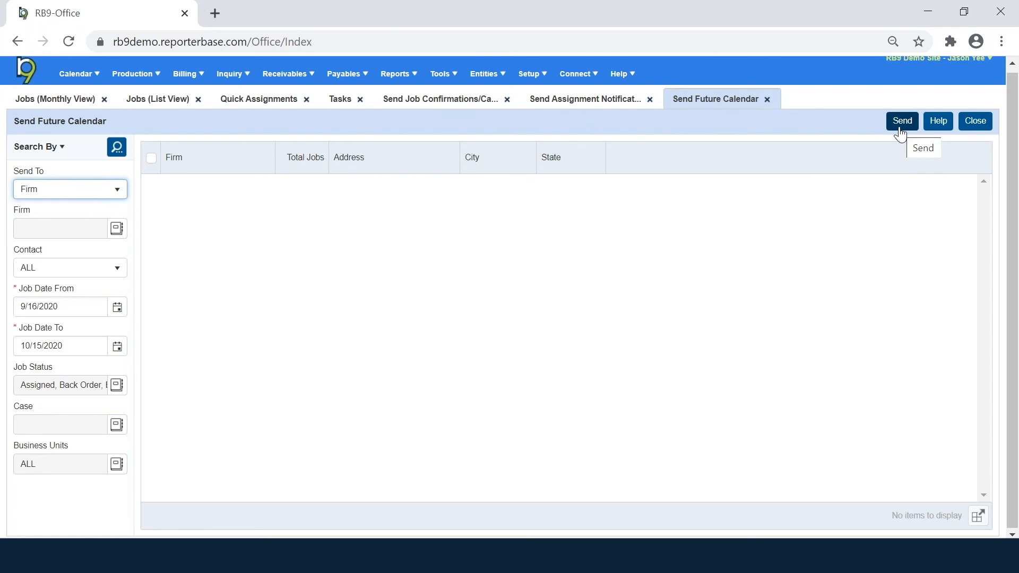
{"action": "left_click", "coordinate": [117, 228]}
{"action": "type", "text": "stratf"}
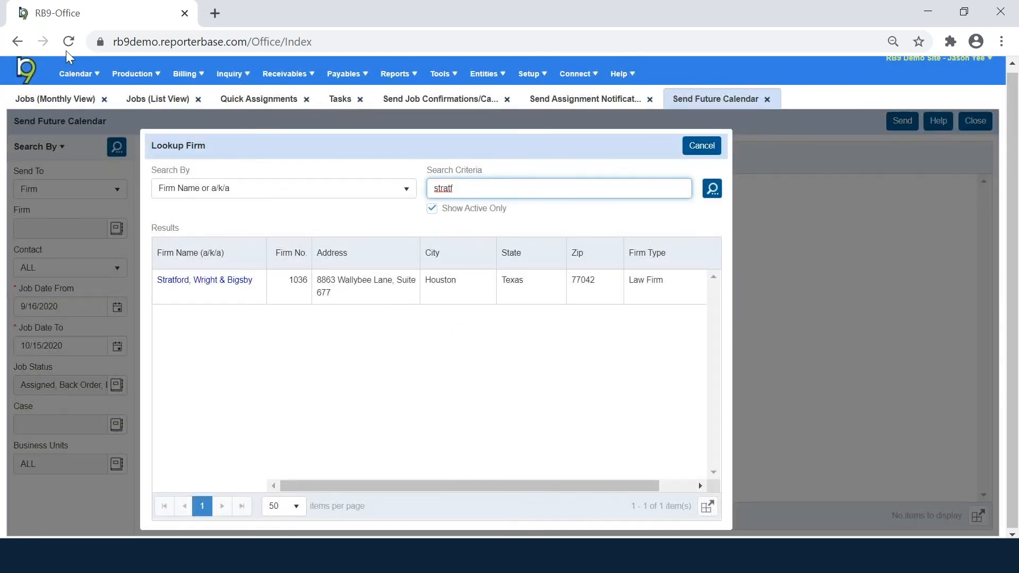
{"action": "left_click", "coordinate": [201, 278]}
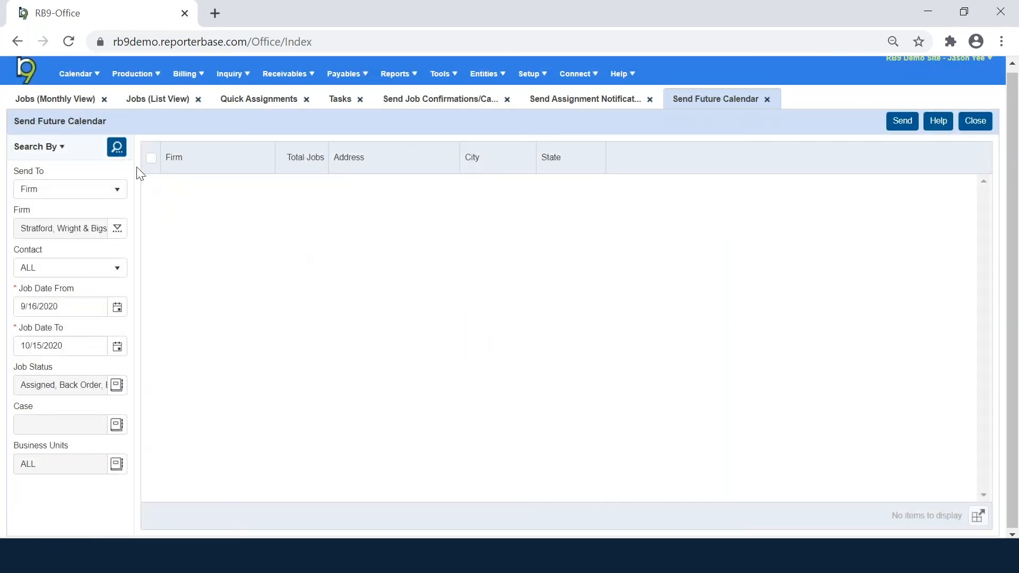
{"action": "left_click", "coordinate": [116, 148]}
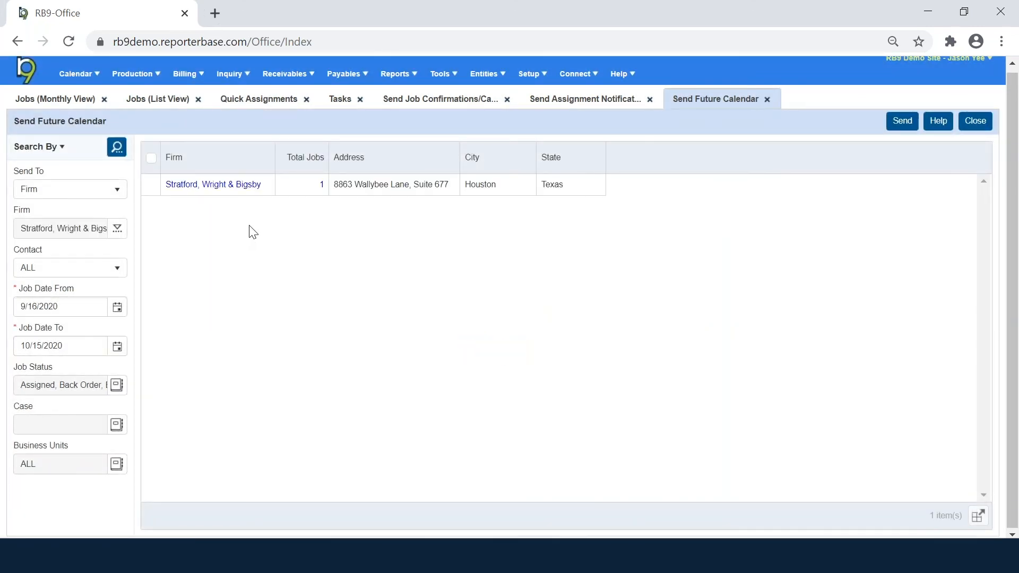
{"action": "left_click", "coordinate": [151, 158]}
Open Job Printout and set Show Scheduling Notes, Show Confirmation Notes and the last display option to Yes.
{"action": "mouse_move", "coordinate": [99, 80]}
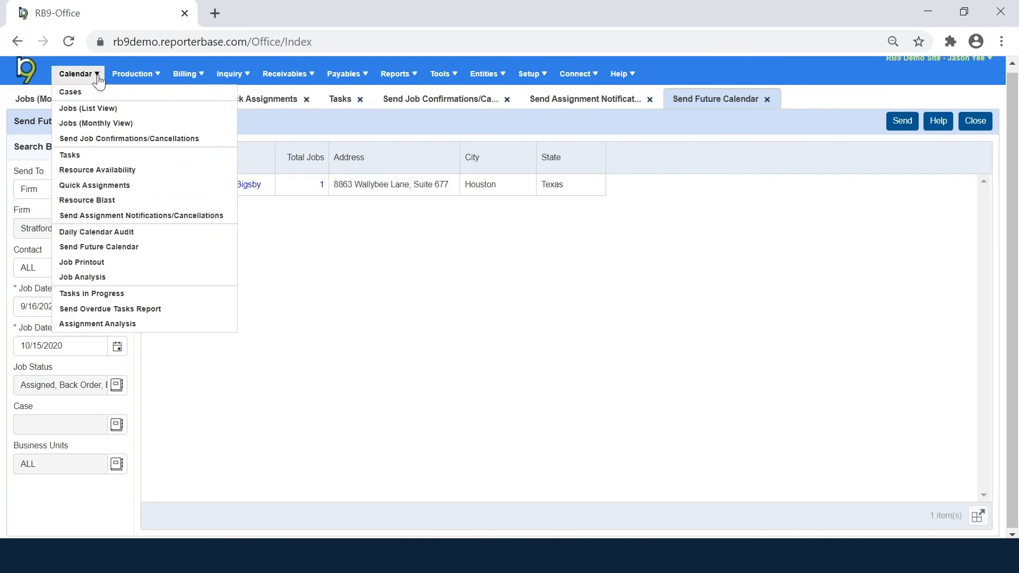
{"action": "left_click", "coordinate": [137, 264]}
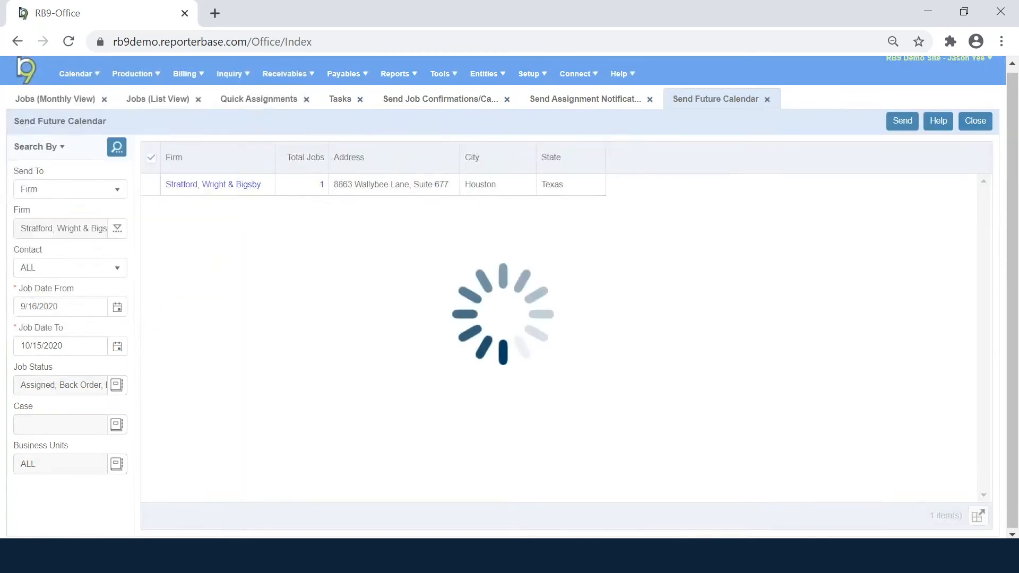
{"action": "scroll", "coordinate": [78, 418], "scroll_direction": "down", "scroll_amount": 3}
{"action": "left_click", "coordinate": [66, 433]}
{"action": "left_click", "coordinate": [66, 452]}
{"action": "left_click", "coordinate": [66, 478]}
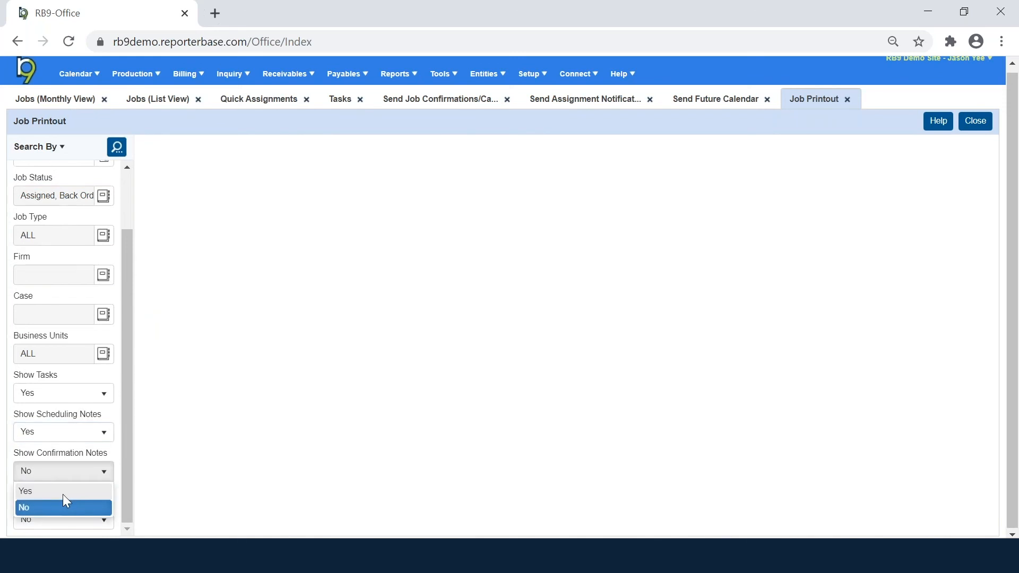
{"action": "left_click", "coordinate": [62, 489]}
{"action": "left_click", "coordinate": [60, 520]}
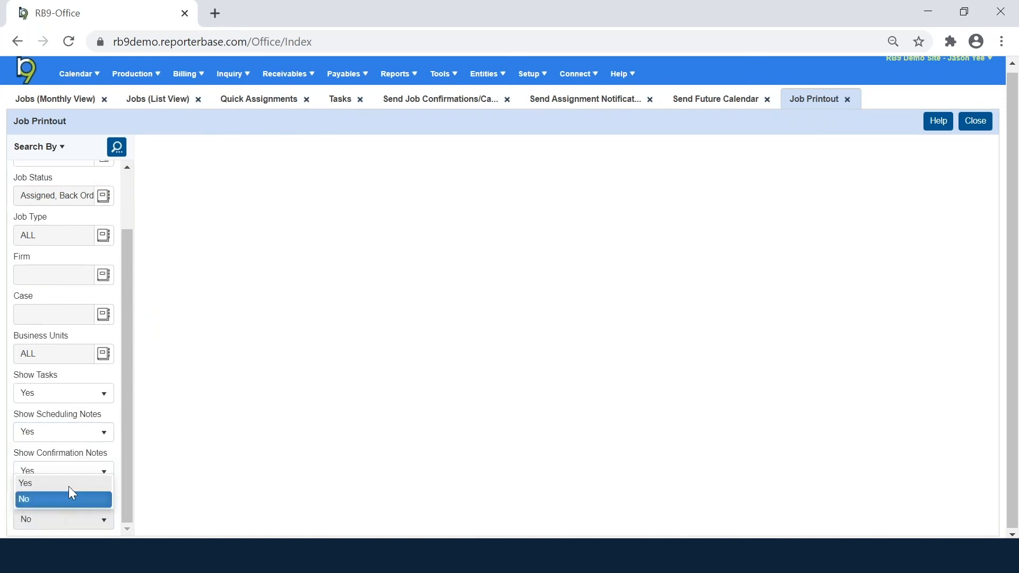
{"action": "left_click", "coordinate": [68, 487]}
Set the Job Date To to 9/18/2020 and generate the job printout.
{"action": "scroll", "coordinate": [65, 290], "scroll_direction": "up", "scroll_amount": 2}
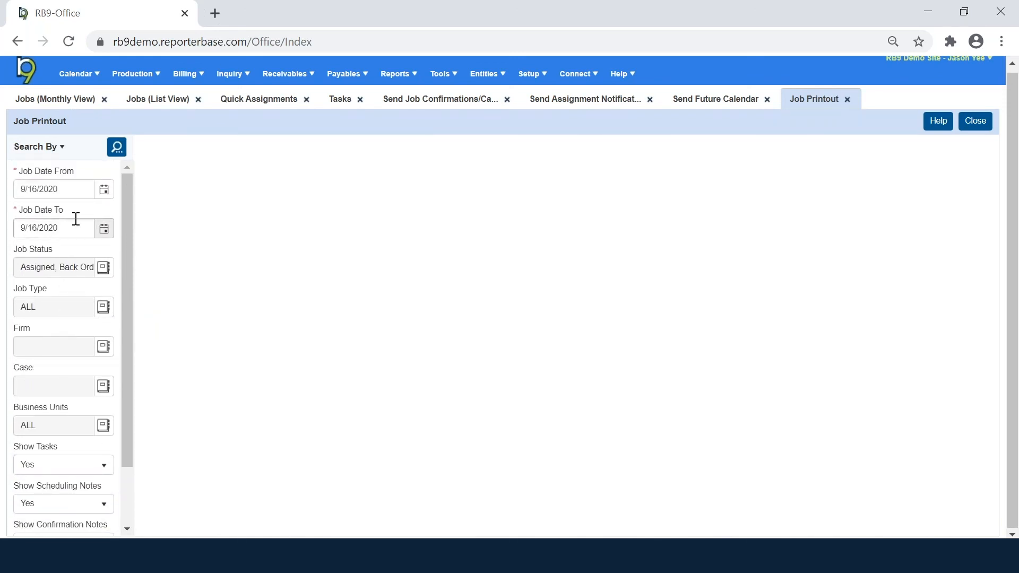
{"action": "left_click", "coordinate": [101, 234]}
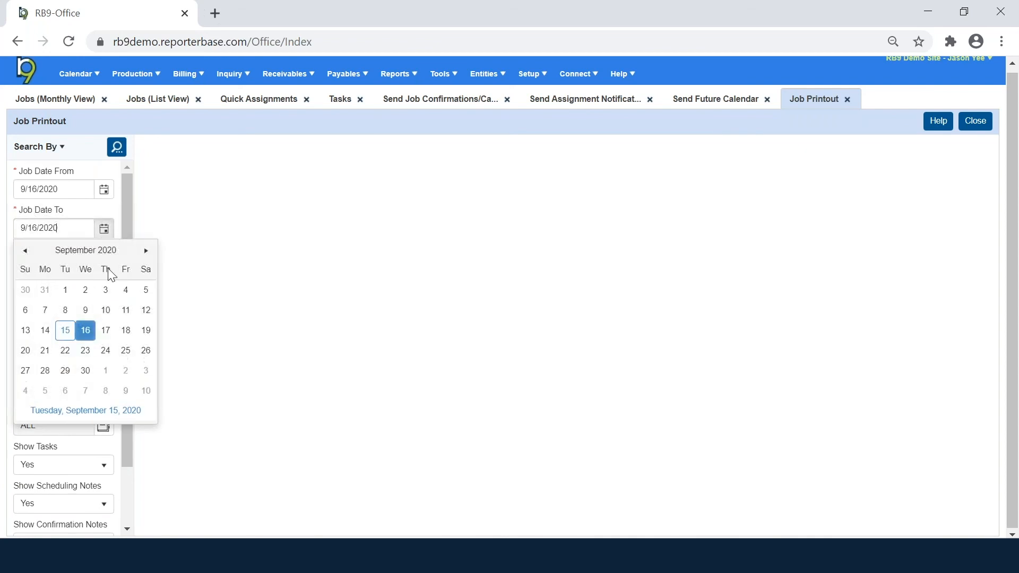
{"action": "left_click", "coordinate": [125, 329]}
{"action": "left_click", "coordinate": [117, 147]}
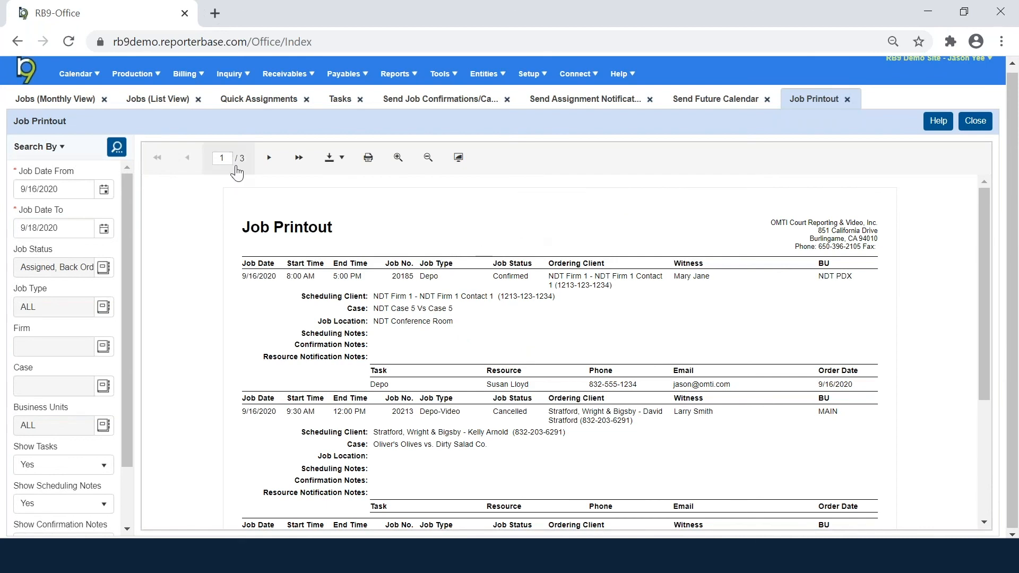
Read through all pages of the job printout, checking each job's status, notes and assigned tasks.
{"action": "scroll", "coordinate": [307, 263], "scroll_direction": "down", "scroll_amount": 3}
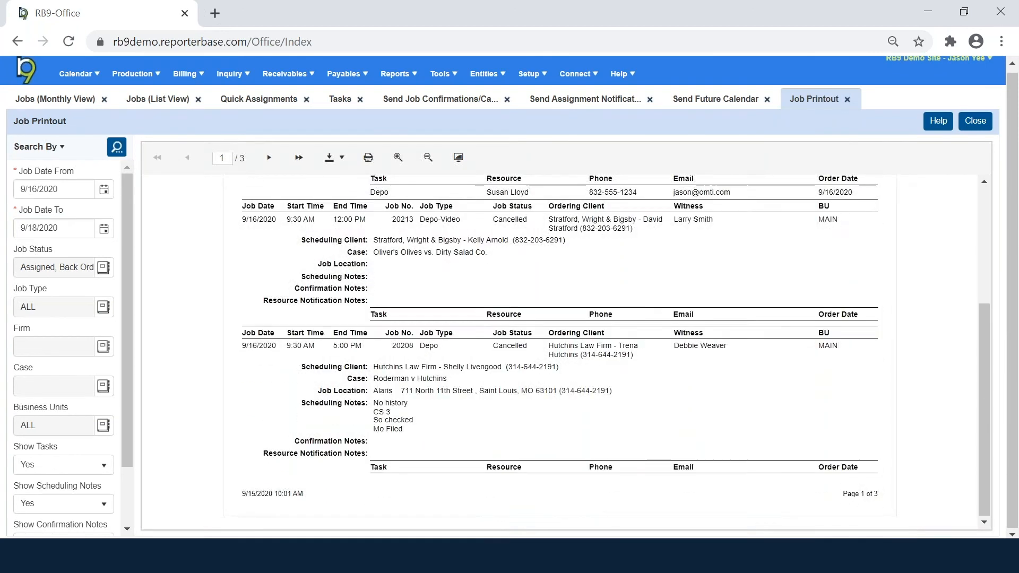
{"action": "scroll", "coordinate": [298, 239], "scroll_direction": "up", "scroll_amount": 3}
{"action": "left_click", "coordinate": [269, 158]}
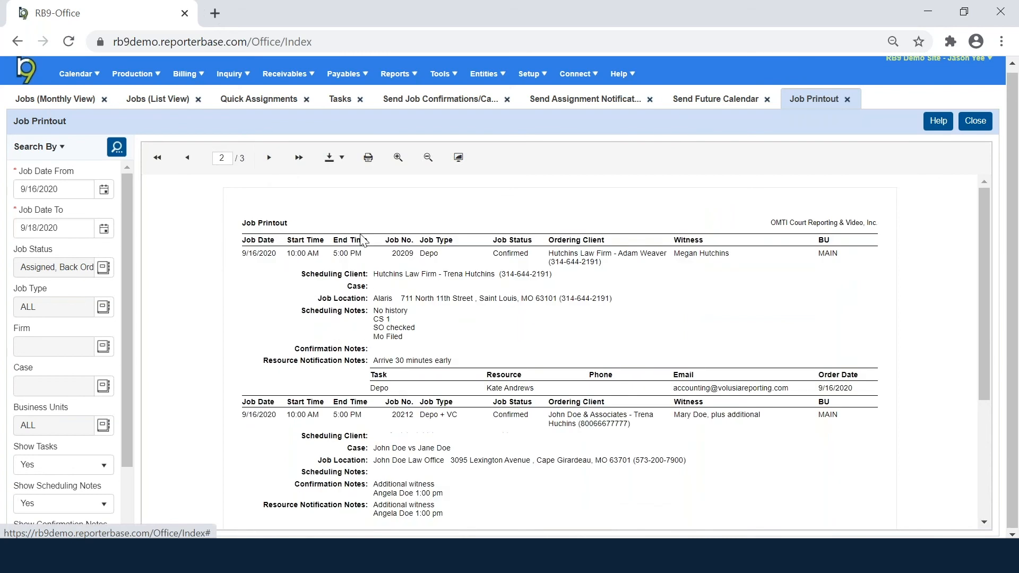
{"action": "scroll", "coordinate": [396, 271], "scroll_direction": "down", "scroll_amount": 1}
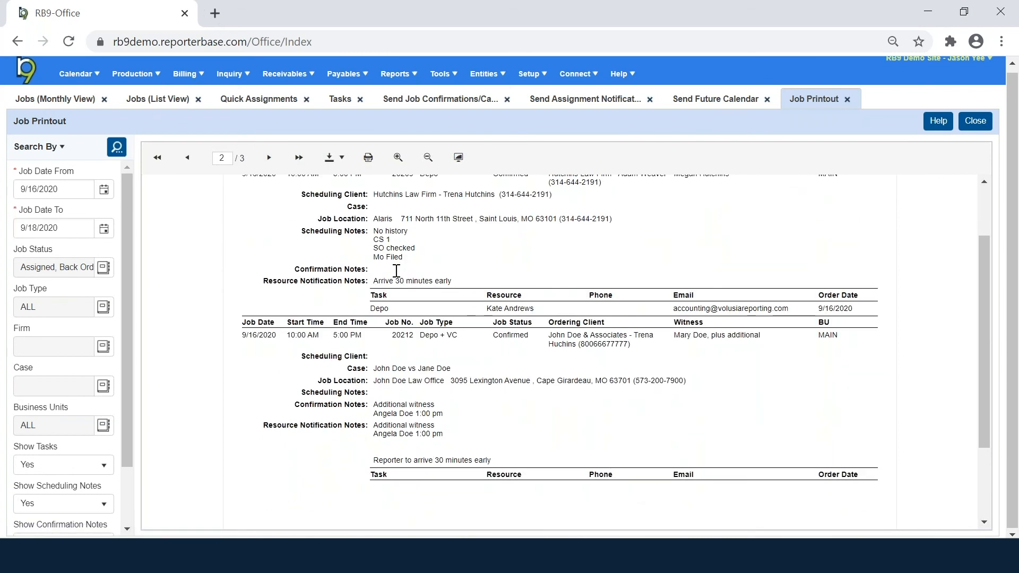
{"action": "scroll", "coordinate": [394, 300], "scroll_direction": "up", "scroll_amount": 1}
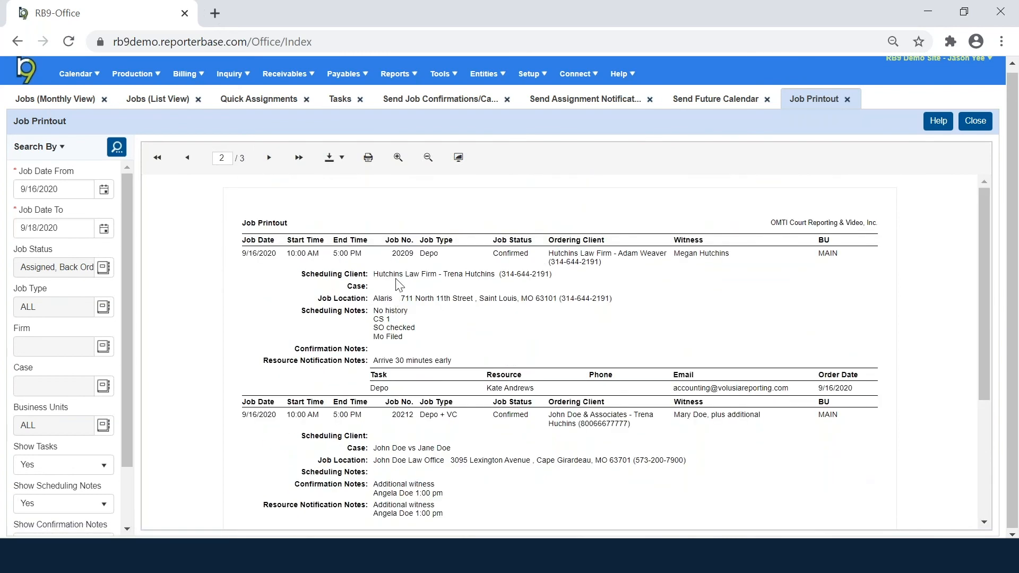
{"action": "scroll", "coordinate": [390, 365], "scroll_direction": "down", "scroll_amount": 2}
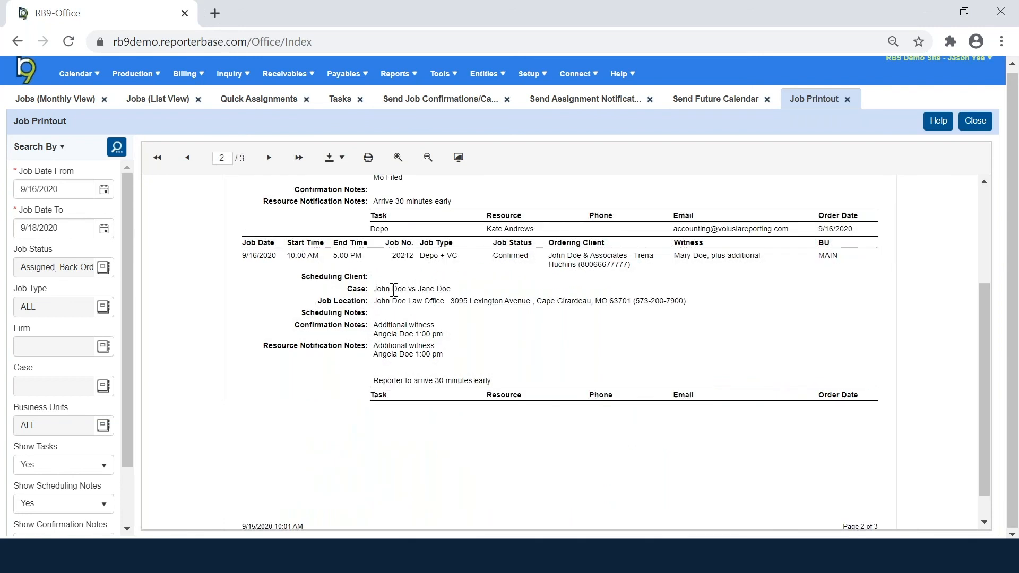
{"action": "left_click", "coordinate": [269, 158]}
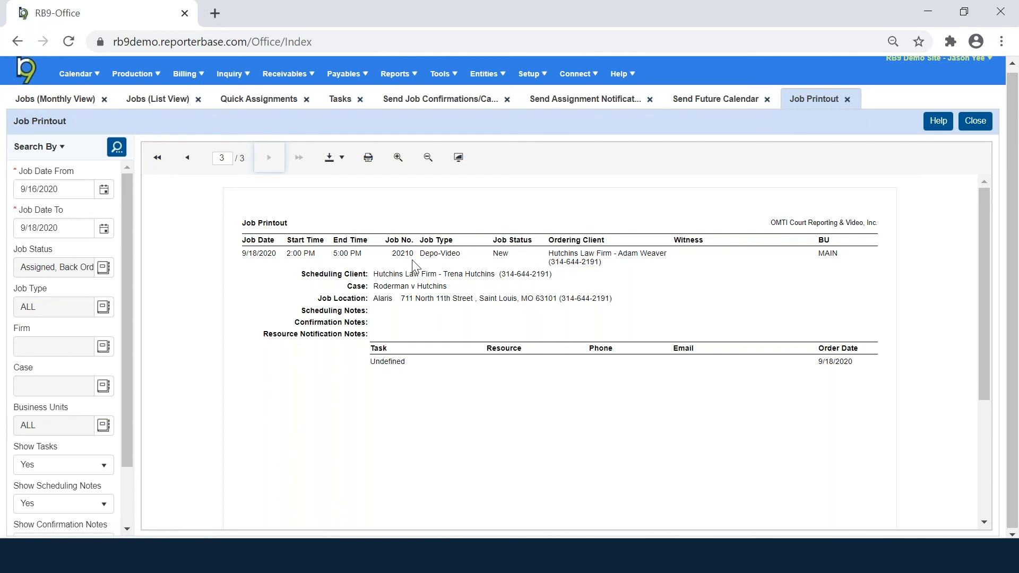
Run an unfiltered Tasks in Progress search and examine the first resource's item count and average days old.
{"action": "left_click", "coordinate": [80, 73]}
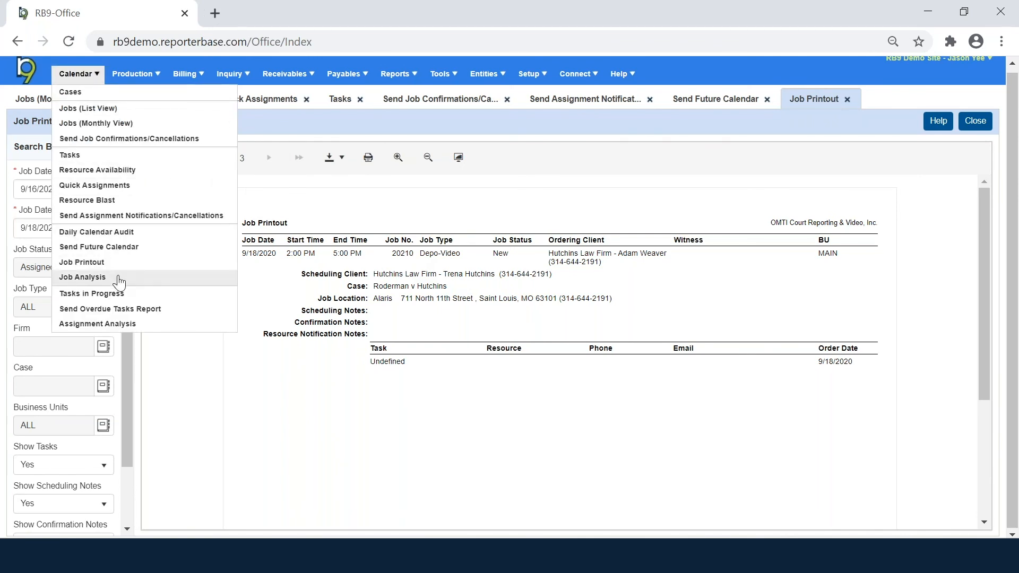
{"action": "left_click", "coordinate": [149, 295]}
{"action": "left_click", "coordinate": [117, 147]}
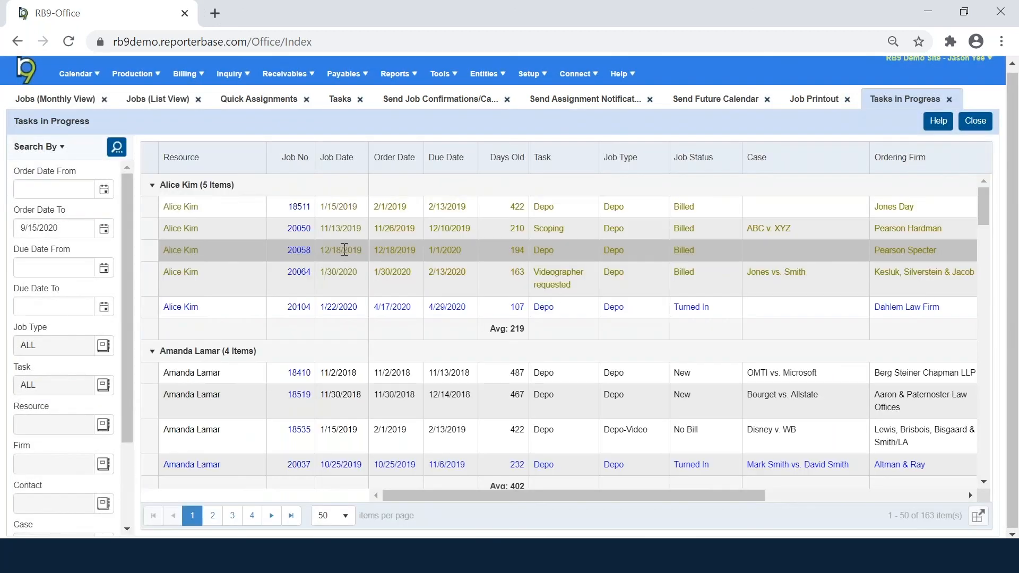
{"action": "left_click_drag", "start_coordinate": [184, 185], "coordinate": [232, 185]}
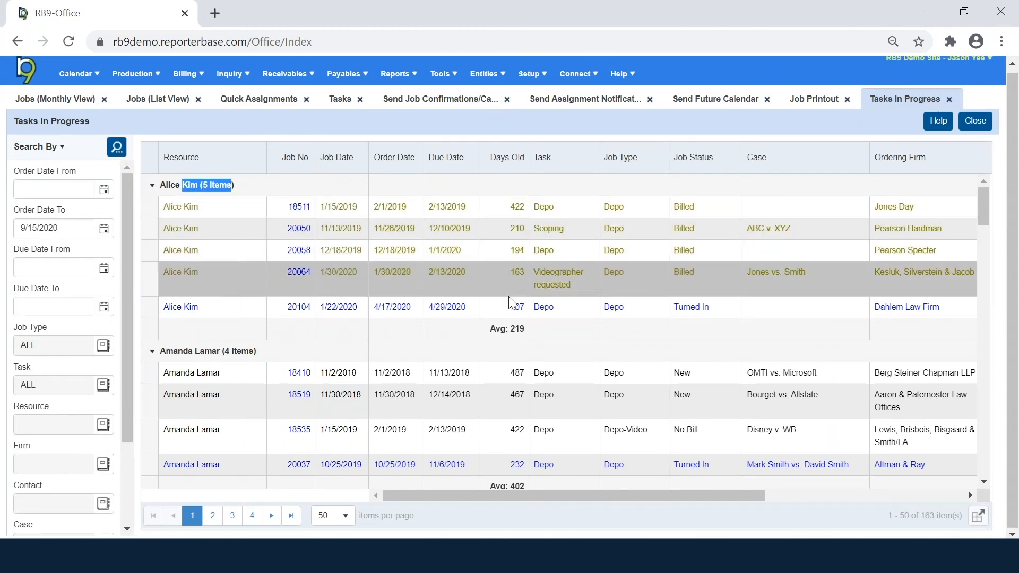
{"action": "left_click_drag", "start_coordinate": [485, 335], "coordinate": [526, 330]}
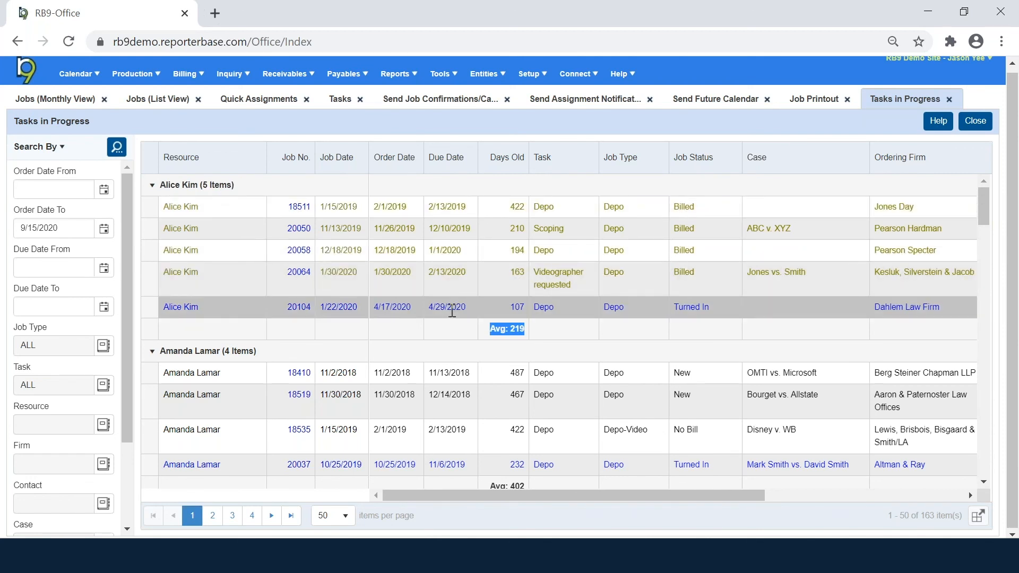
{"action": "left_click", "coordinate": [371, 256]}
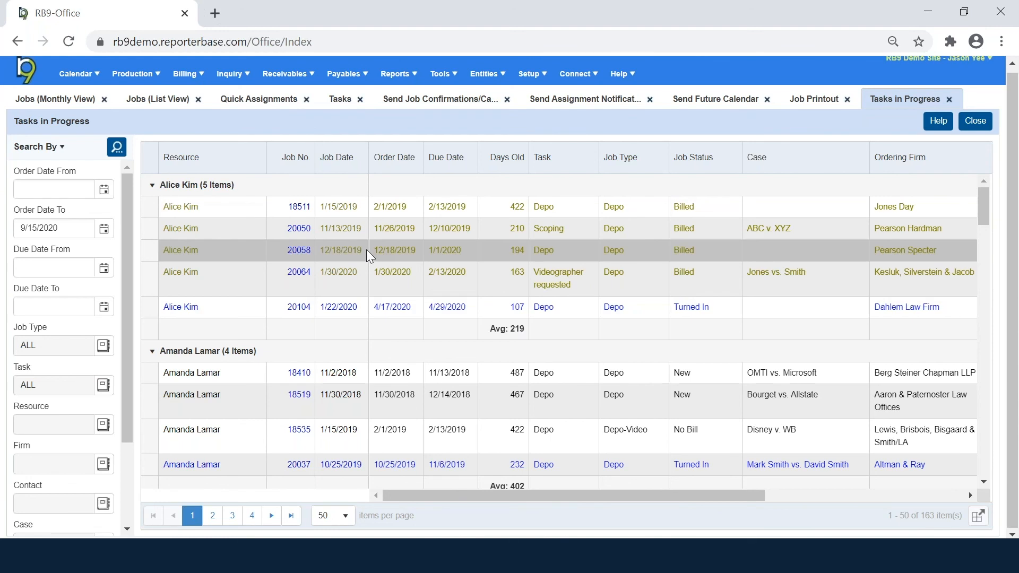
Open job 20050 from the Tasks in Progress list to view its tasks, and close the job.
{"action": "left_click", "coordinate": [298, 229]}
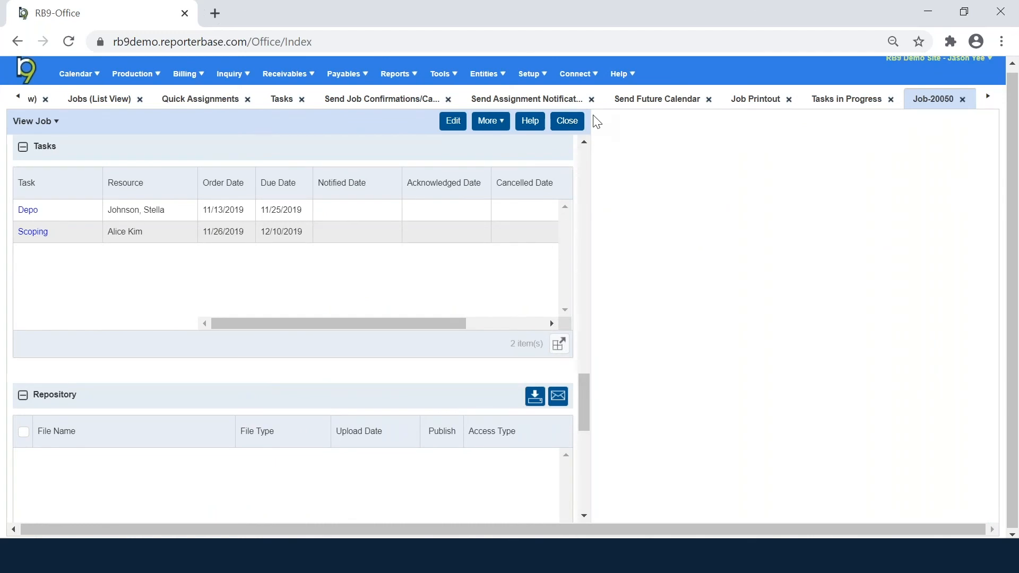
{"action": "left_click", "coordinate": [567, 121]}
Bring up the available calendar functions.
{"action": "left_click", "coordinate": [79, 73]}
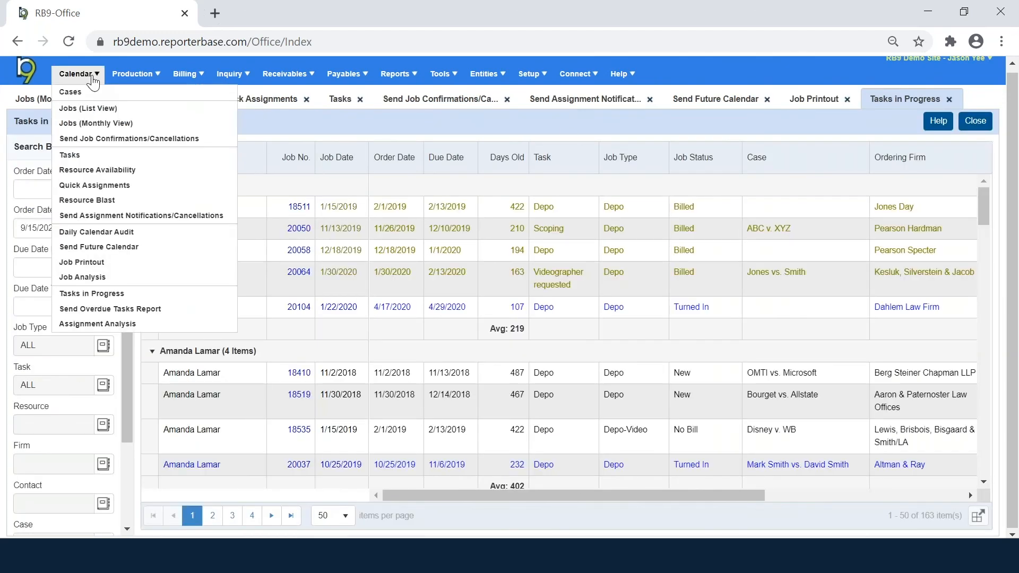